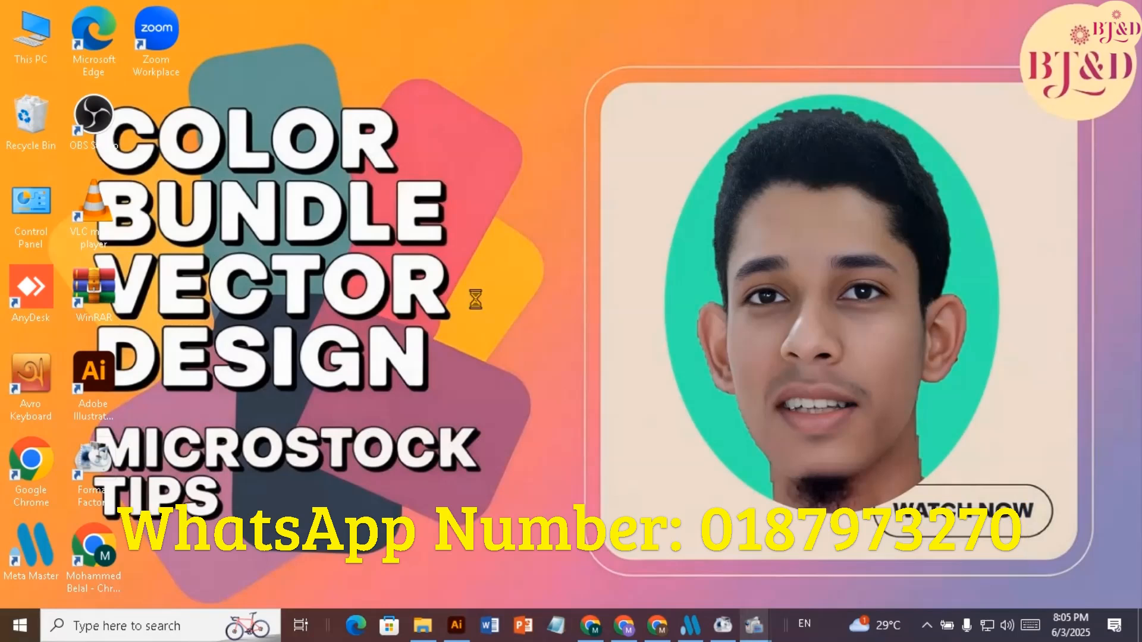
{"action": "right_click", "coordinate": [477, 301]}
{"action": "left_click", "coordinate": [533, 354]}
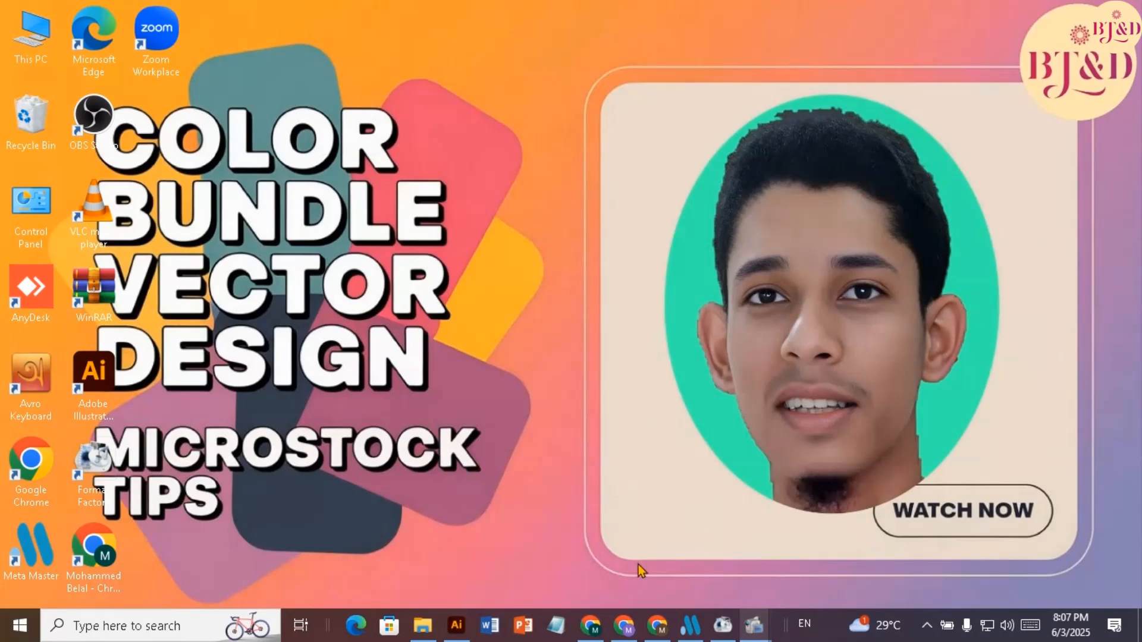
Switch to the Chrome window with the open Google Meet call and open a new browser tab
{"action": "mouse_move", "coordinate": [600, 634]}
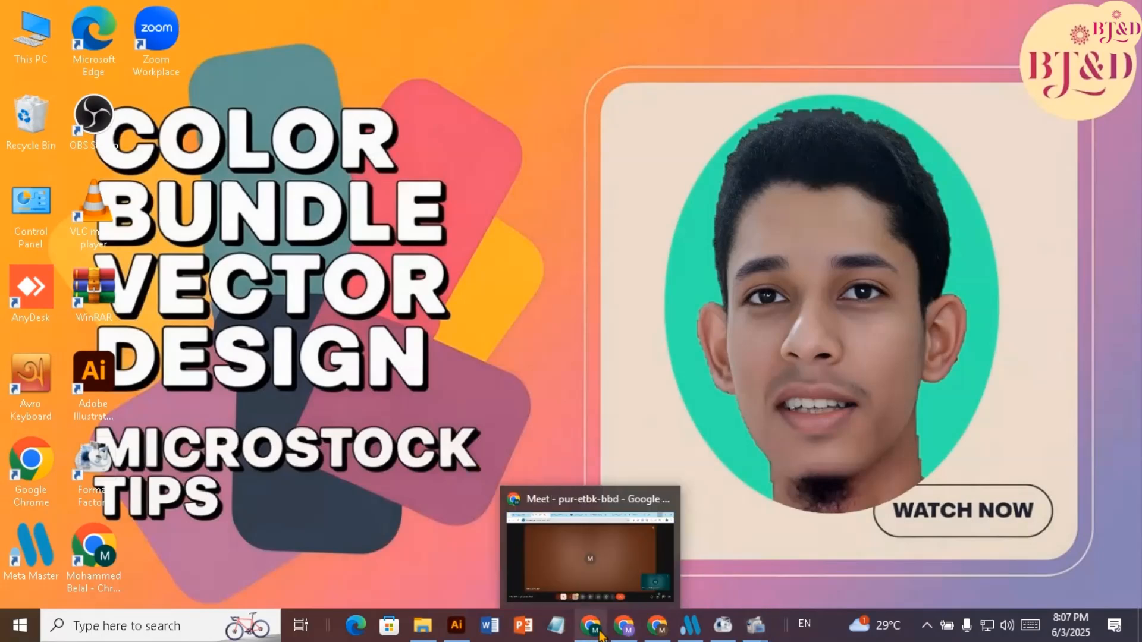
{"action": "left_click", "coordinate": [593, 632]}
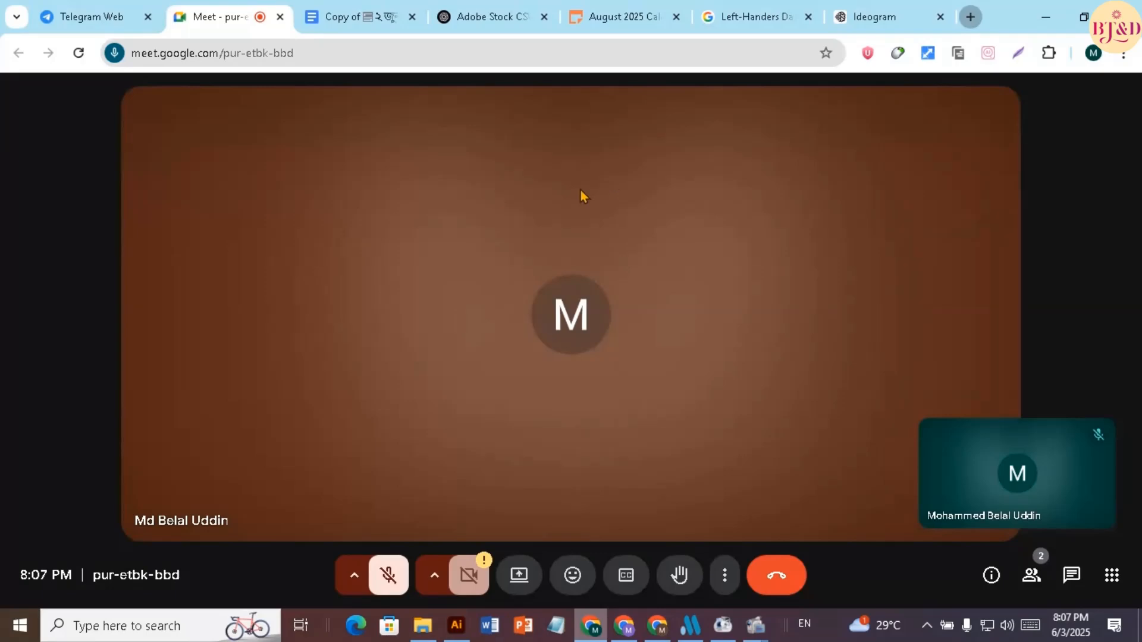
{"action": "key", "text": "ctrl+t"}
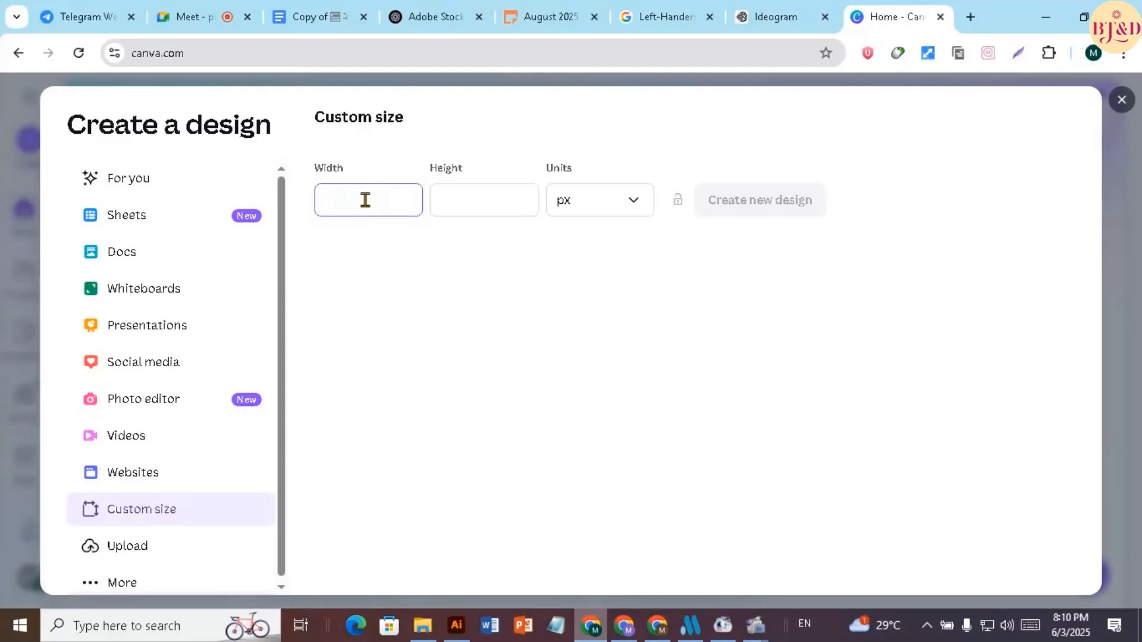
Create a new Canva design with a custom size of 6400 × 3600 px
{"action": "type", "text": "6400"}
{"action": "left_click", "coordinate": [488, 200]}
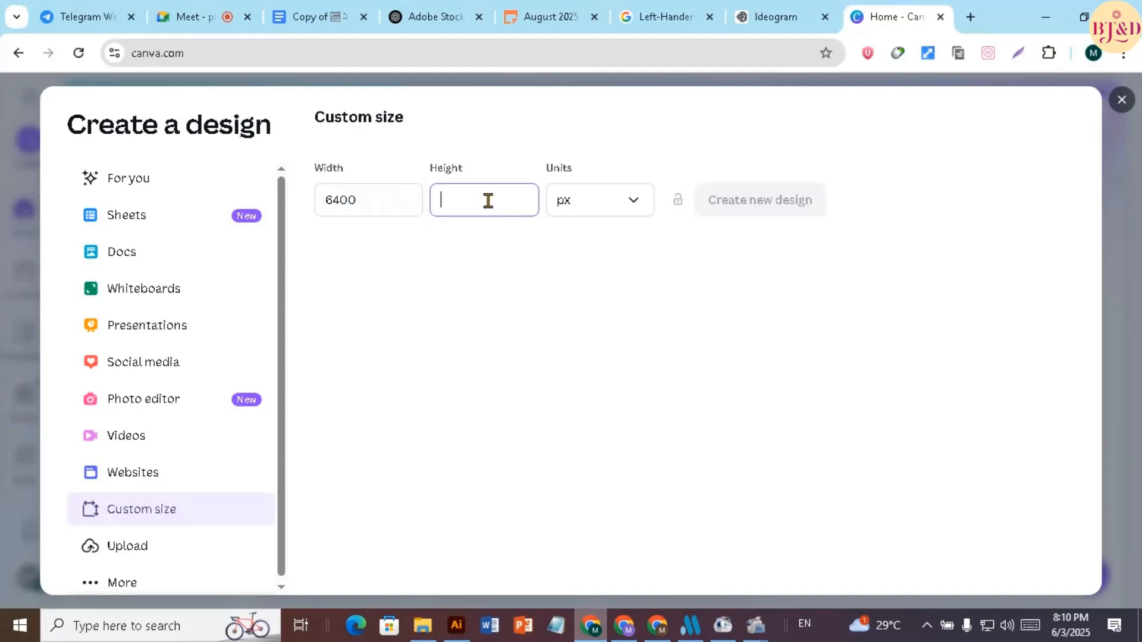
{"action": "type", "text": "3600"}
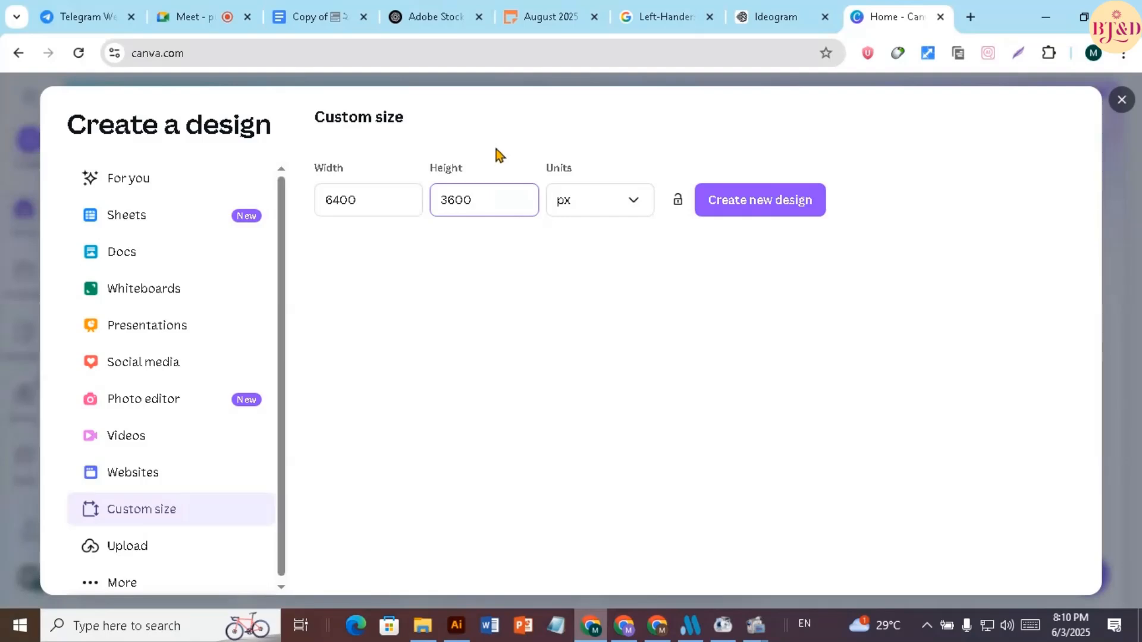
{"action": "left_click", "coordinate": [627, 219]}
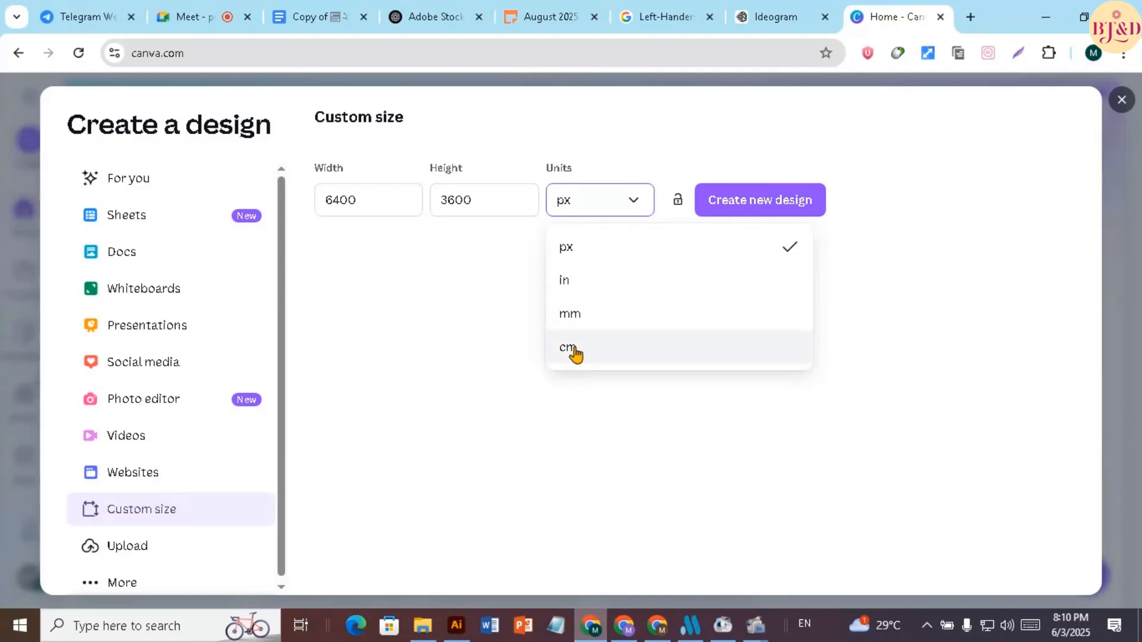
{"action": "left_click", "coordinate": [568, 251]}
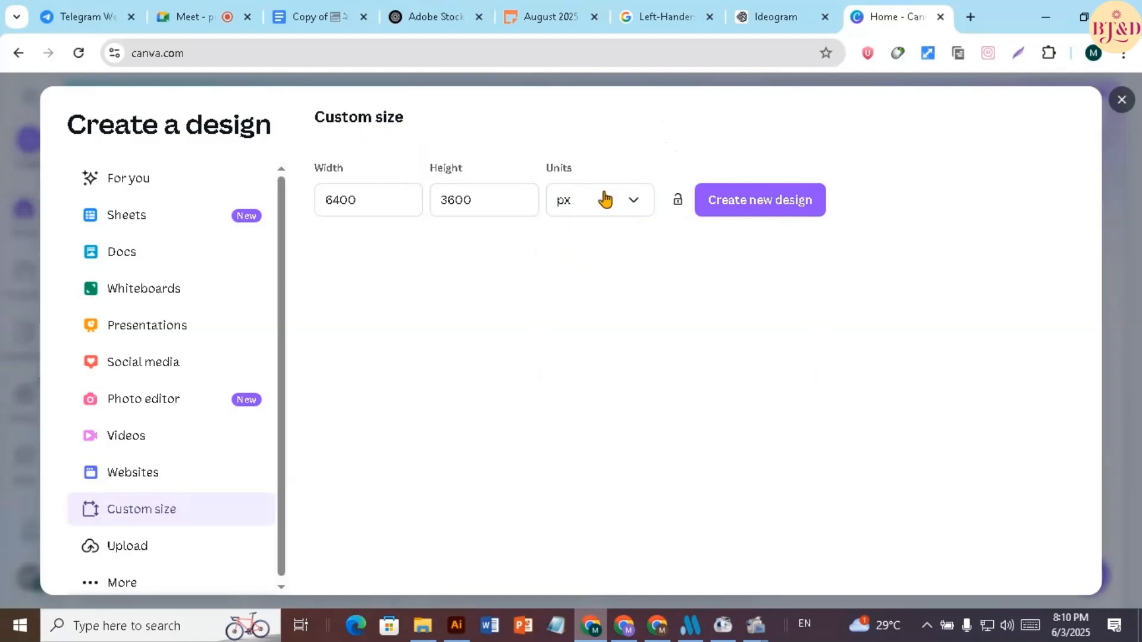
{"action": "left_click", "coordinate": [755, 202]}
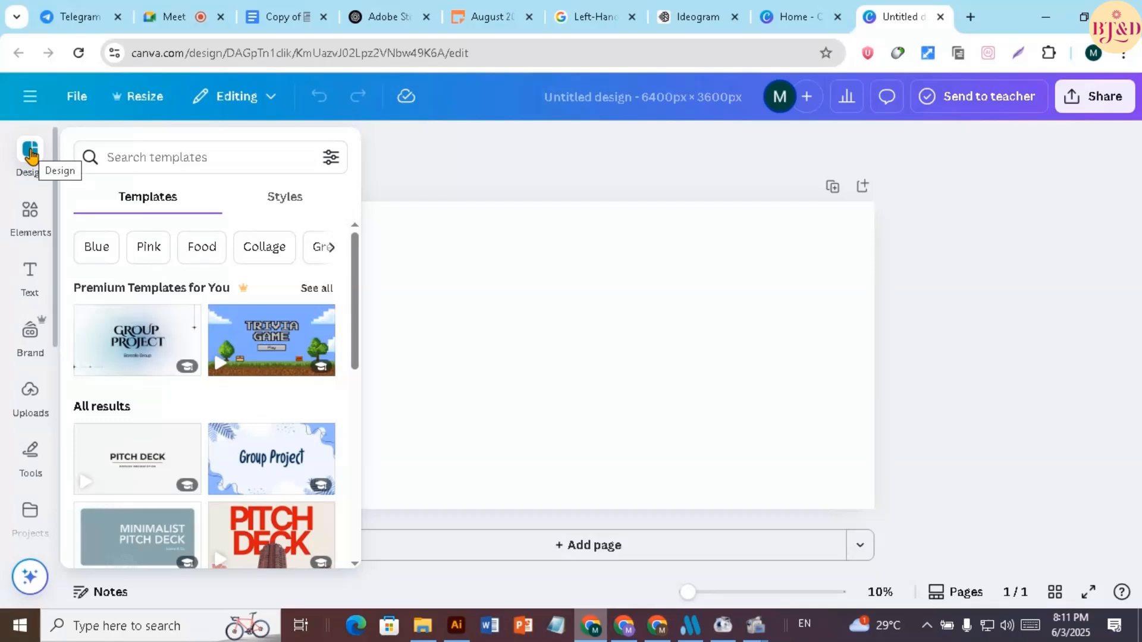
Upload all seven images from the Downloads subfolder "a microstock pod all > png all" to Canva
{"action": "left_click", "coordinate": [31, 395]}
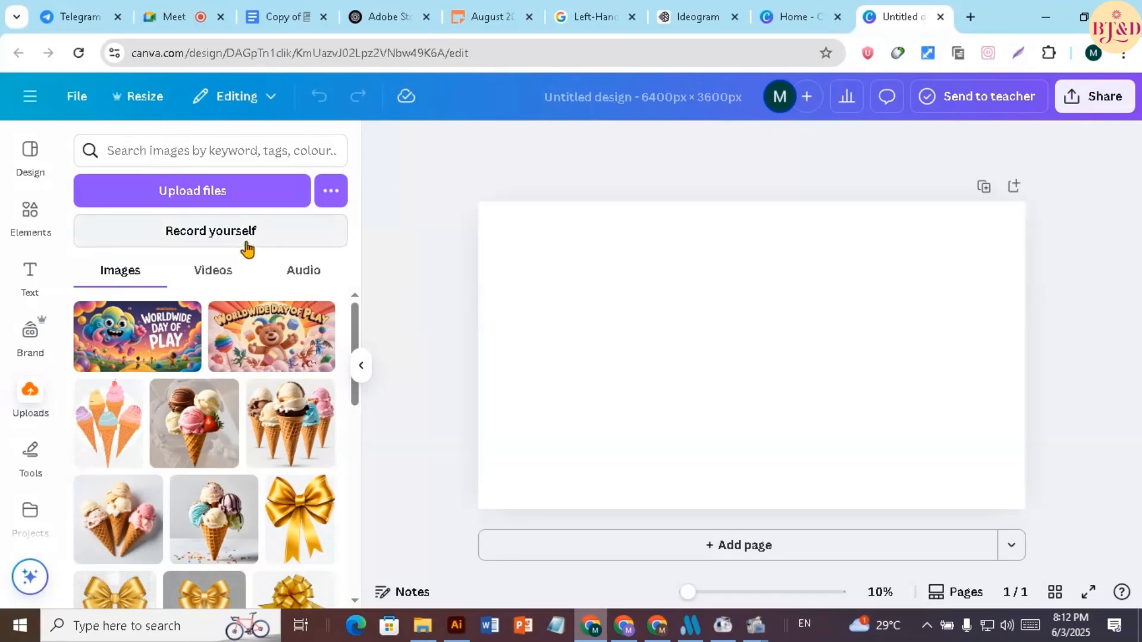
{"action": "left_click", "coordinate": [225, 193]}
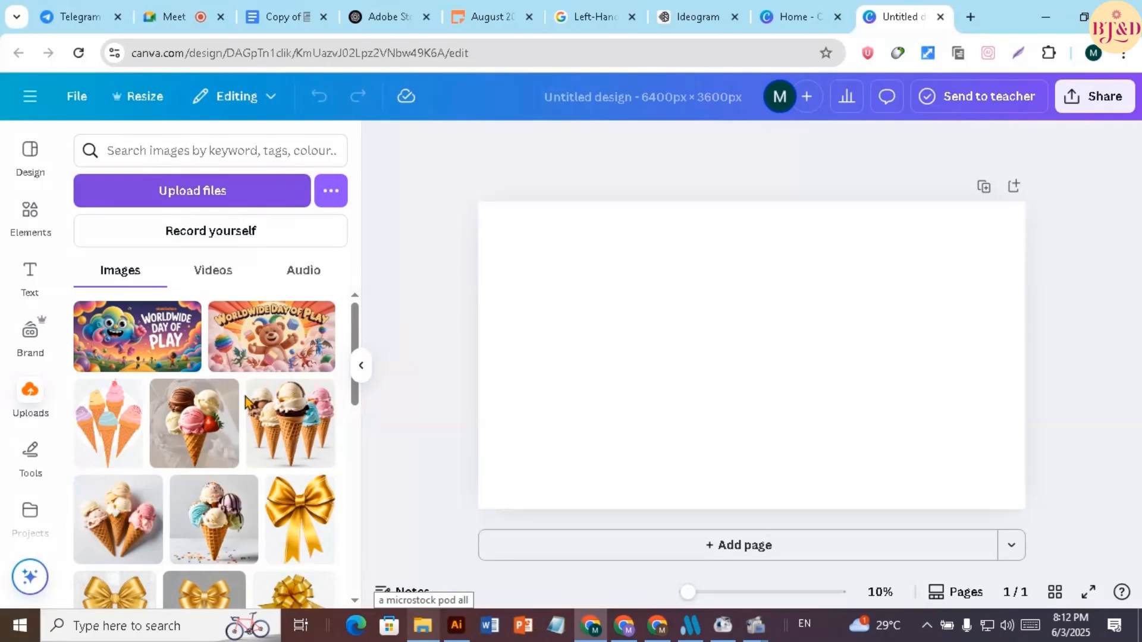
{"action": "left_click", "coordinate": [224, 201]}
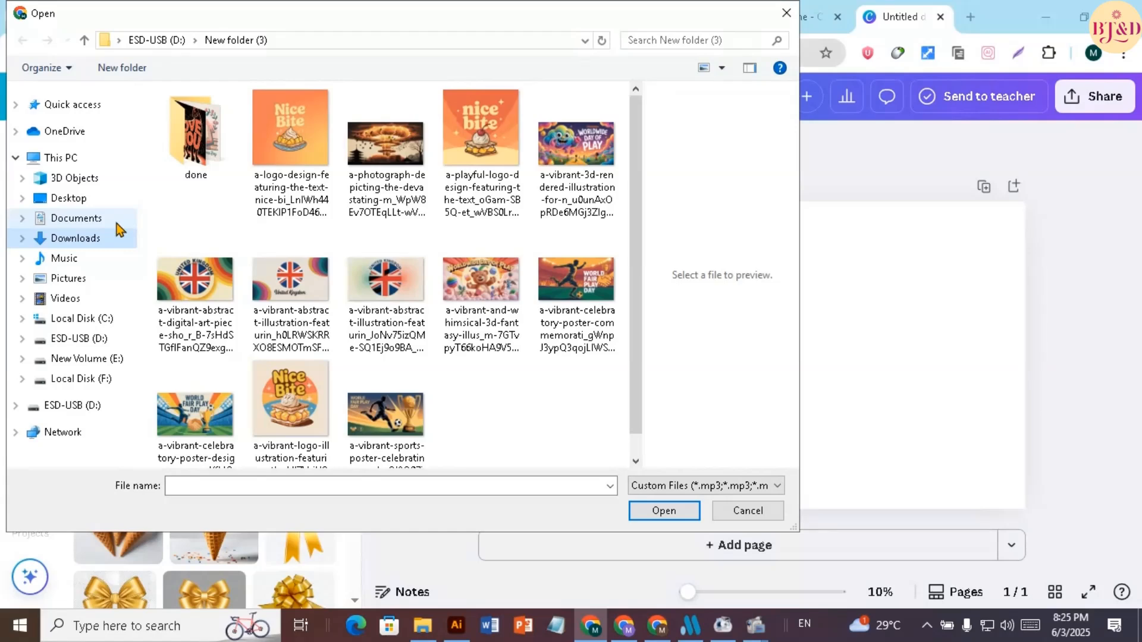
{"action": "left_click", "coordinate": [119, 231]}
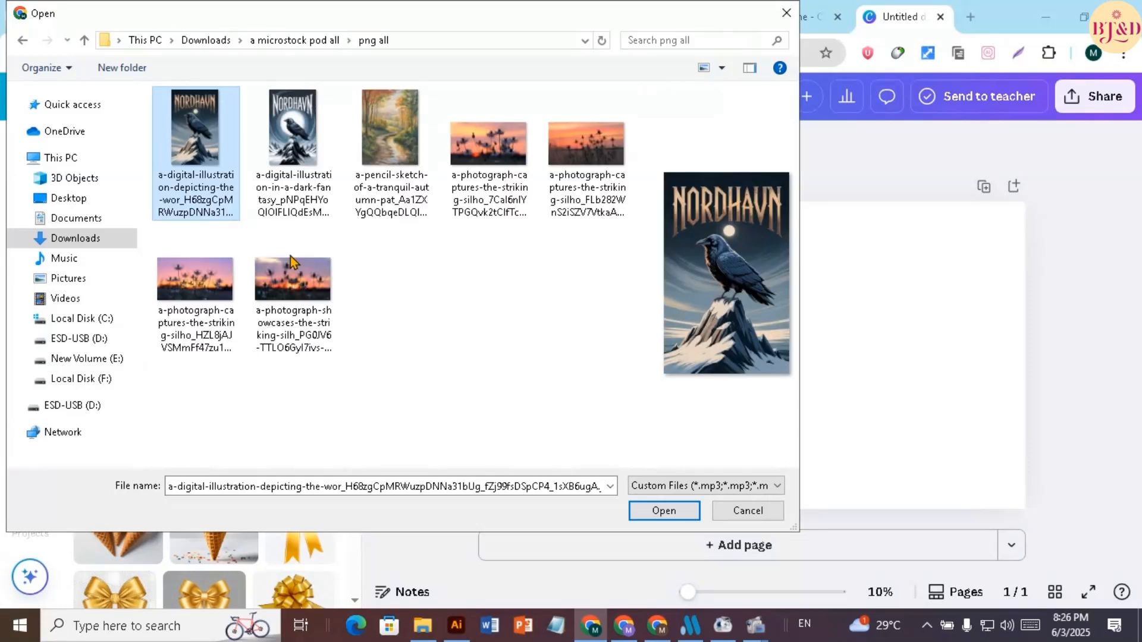
{"action": "left_click", "coordinate": [293, 304], "text": "shift"}
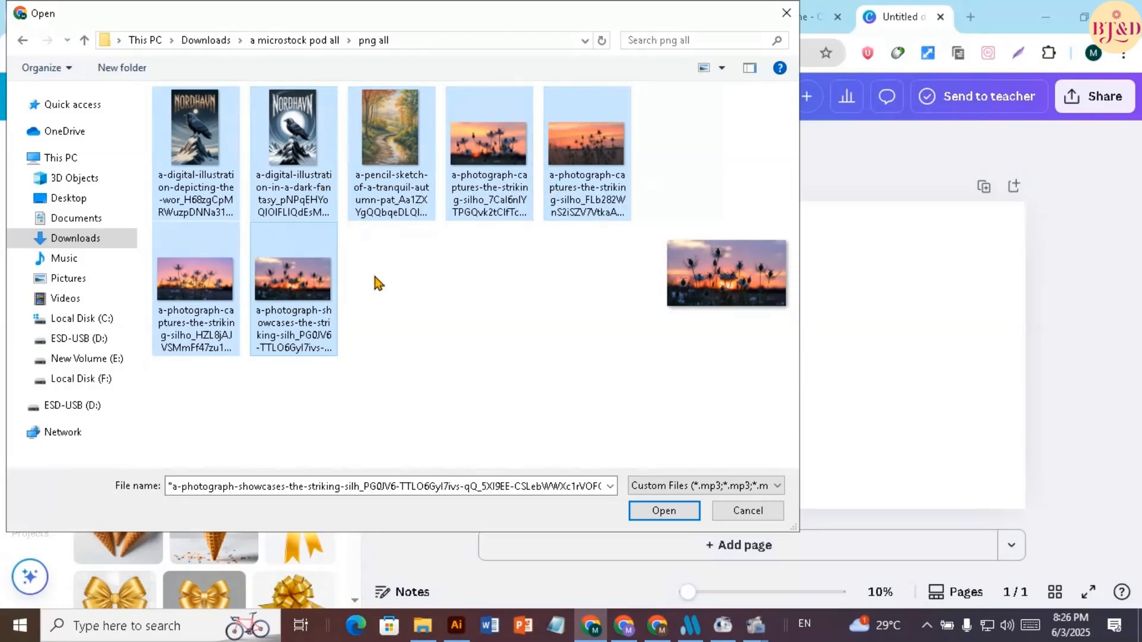
{"action": "left_click", "coordinate": [660, 510]}
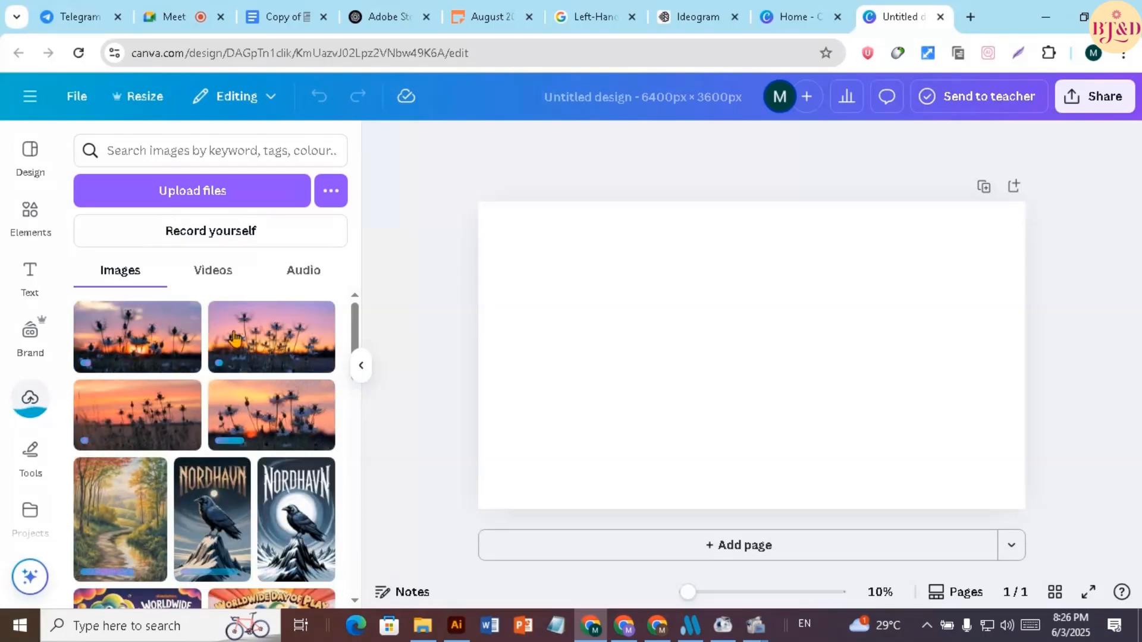
Place the first uploaded sunset flower photo on the page and enlarge it to about 6417 × 3600 px to fill the page
{"action": "scroll", "coordinate": [235, 339], "scroll_direction": "down", "scroll_amount": 2}
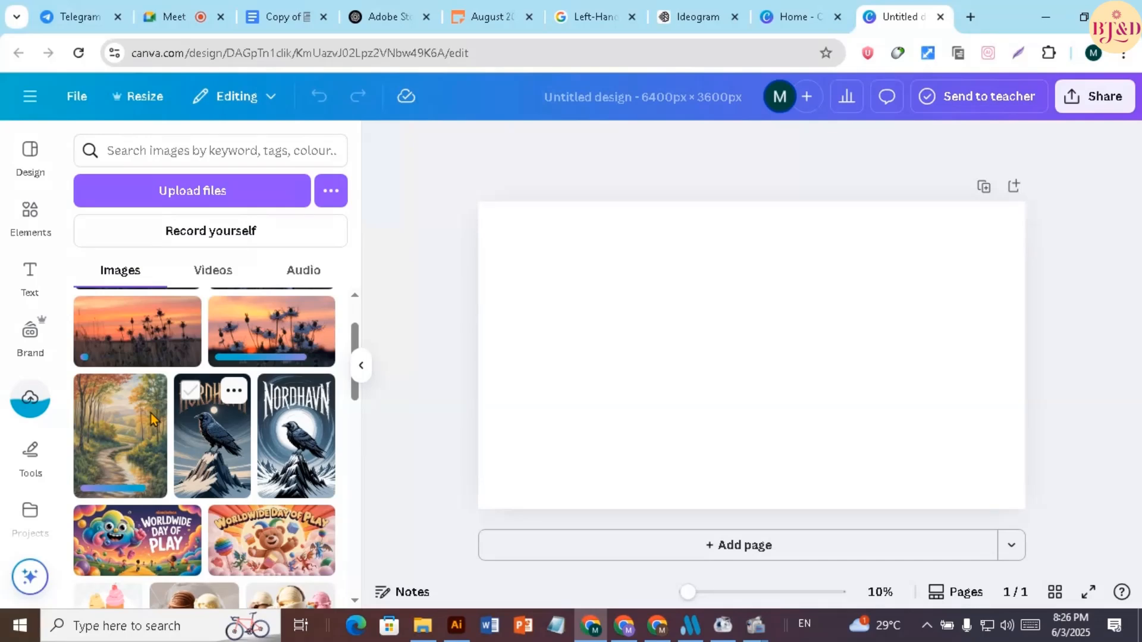
{"action": "scroll", "coordinate": [179, 378], "scroll_direction": "up", "scroll_amount": 2}
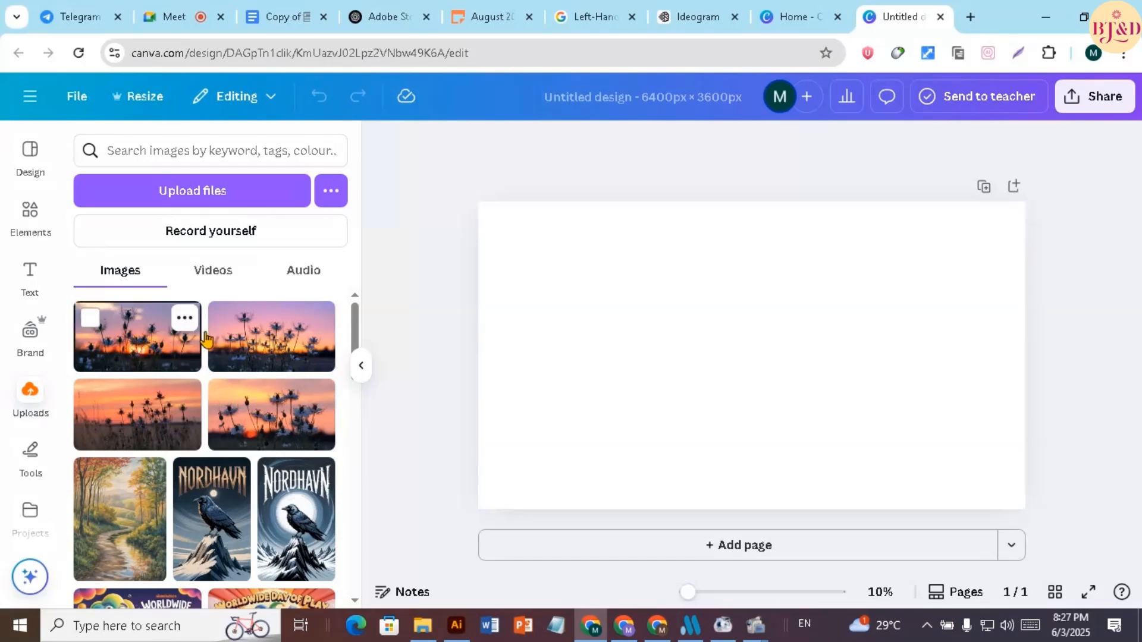
{"action": "left_click_drag", "start_coordinate": [204, 339], "coordinate": [560, 247]}
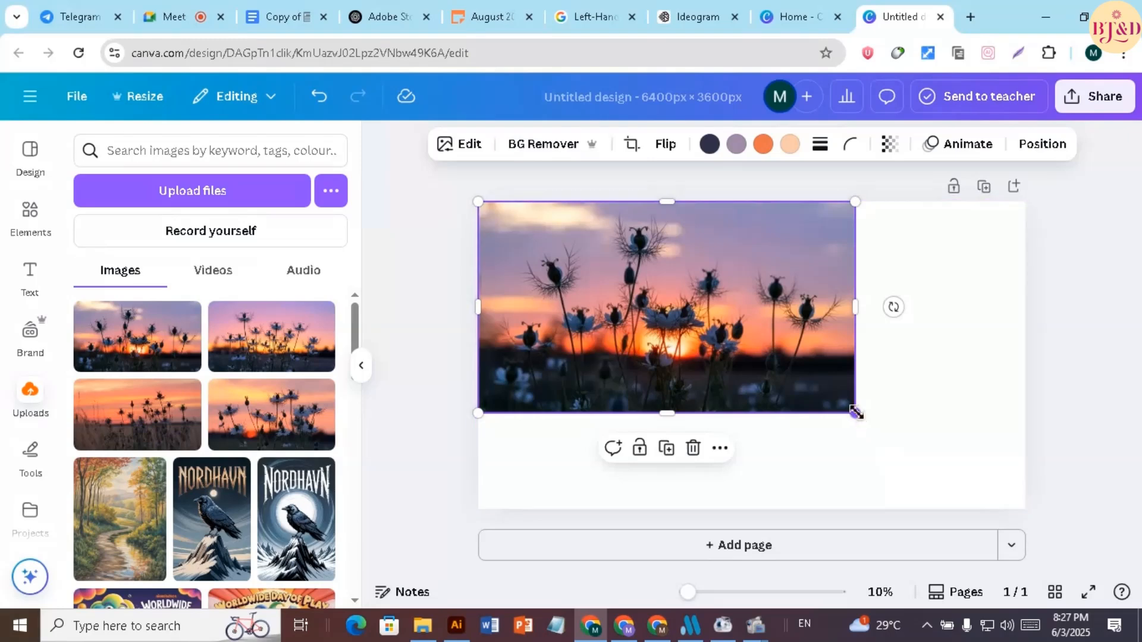
{"action": "left_click_drag", "start_coordinate": [862, 416], "coordinate": [1046, 528]}
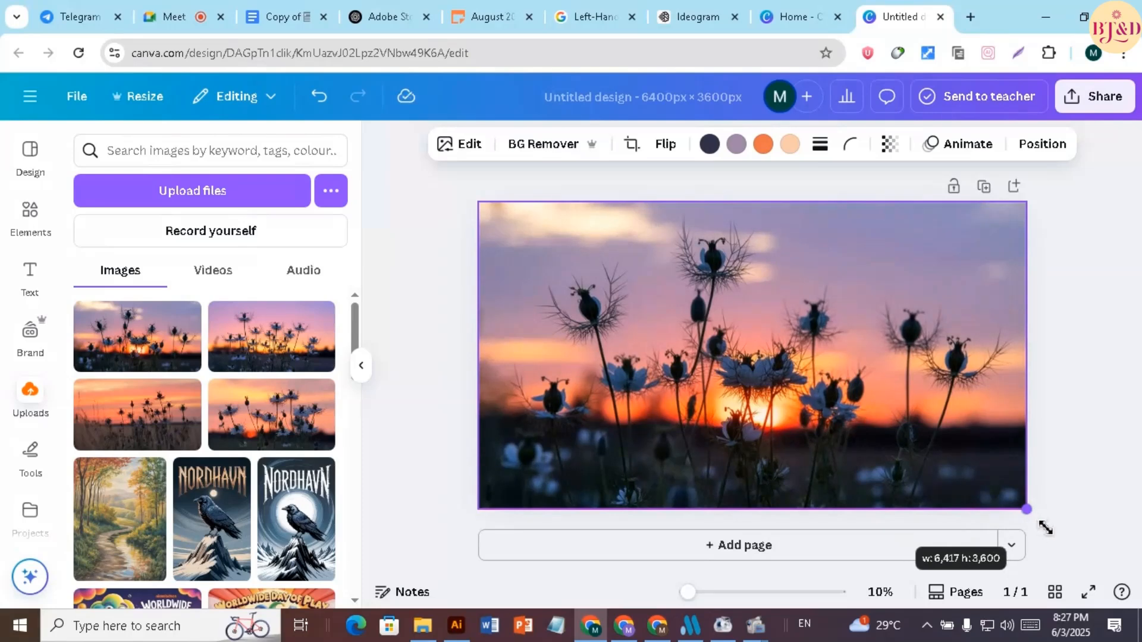
{"action": "mouse_move", "coordinate": [1045, 528]}
{"action": "left_mouse_down"}
{"action": "mouse_move", "coordinate": [1019, 505]}
{"action": "mouse_move", "coordinate": [1035, 515]}
{"action": "left_mouse_up"}
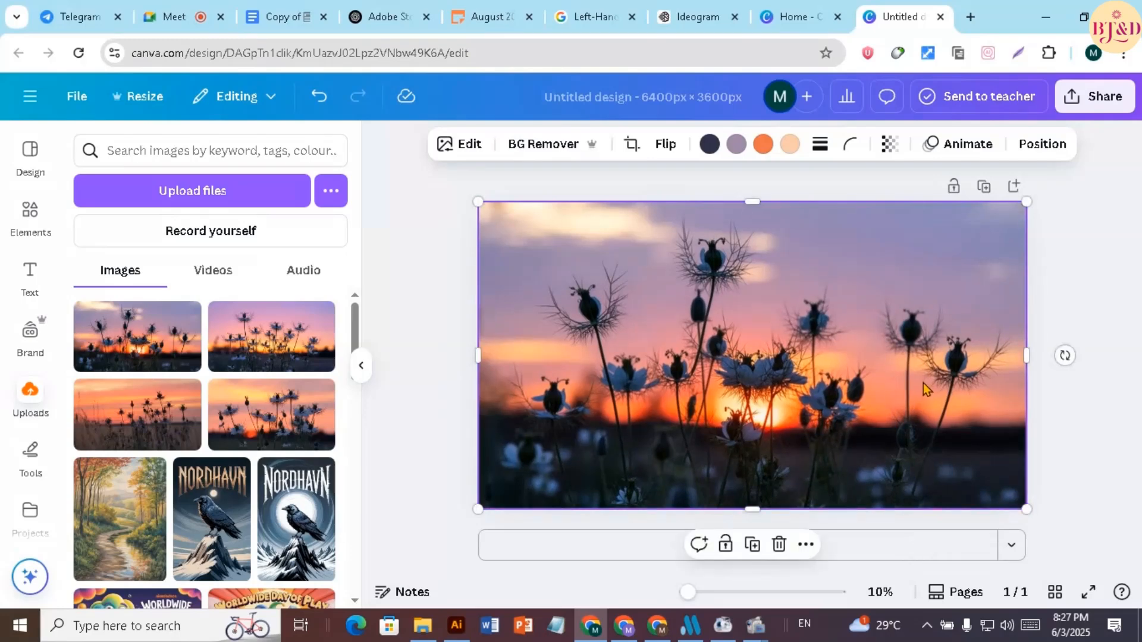
{"action": "left_click", "coordinate": [463, 303]}
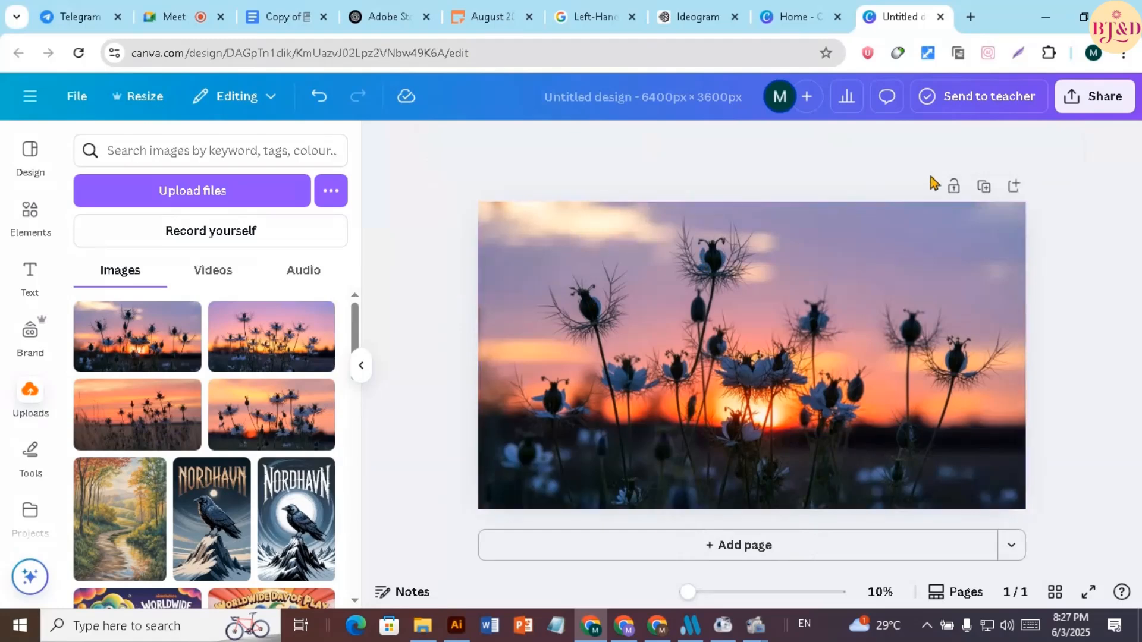
Download the design as a JPG with quality 100 at size 1×
{"action": "left_click", "coordinate": [1097, 101]}
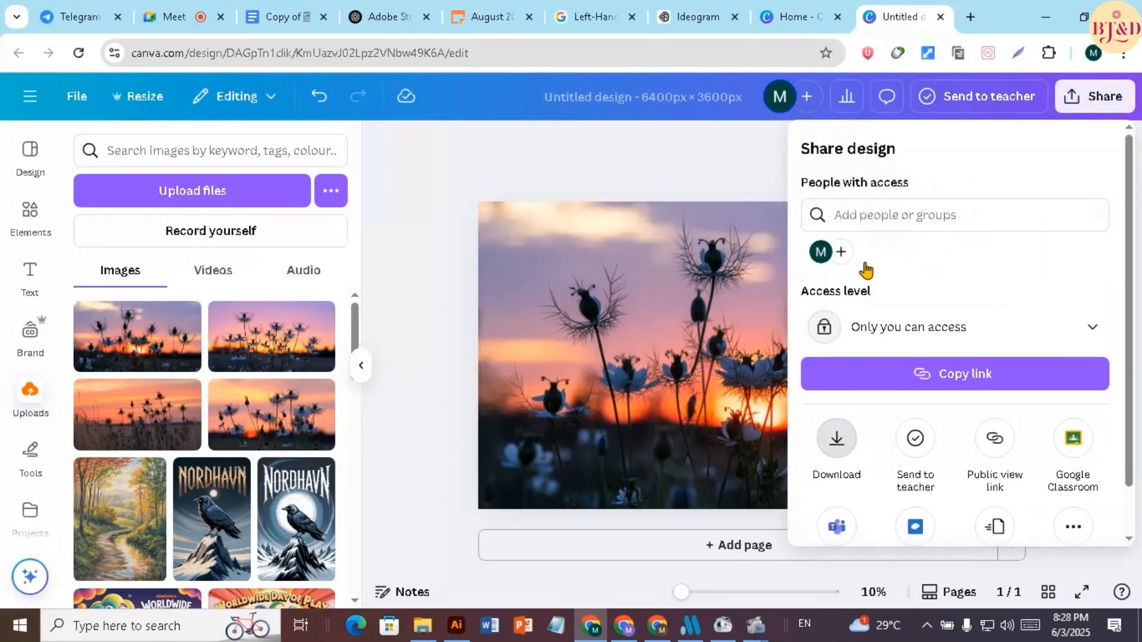
{"action": "left_click", "coordinate": [861, 218]}
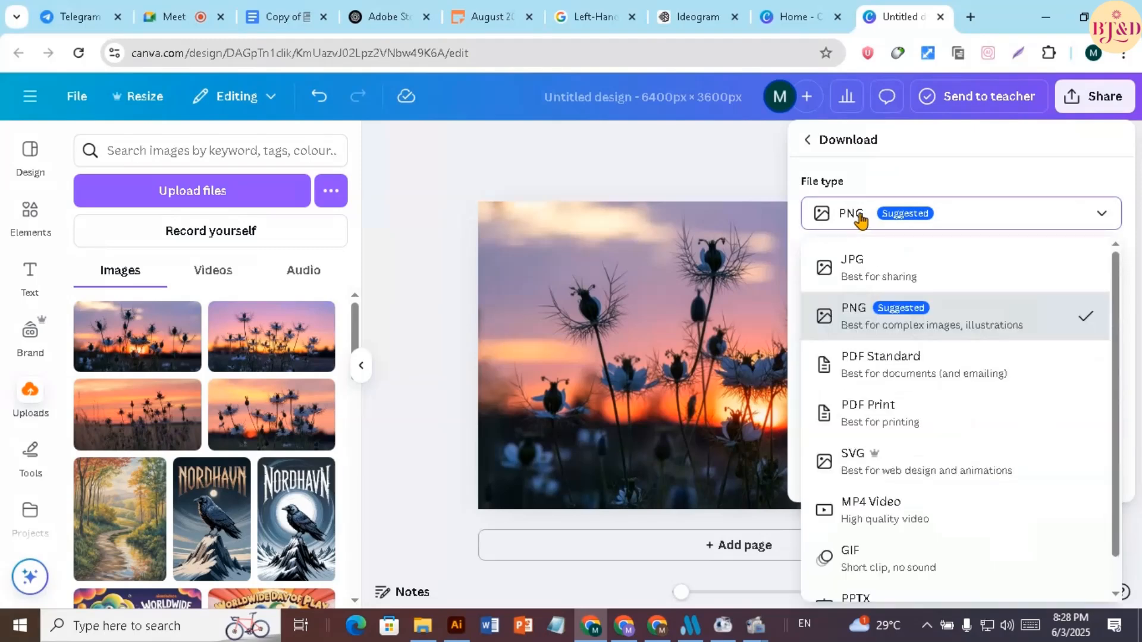
{"action": "left_click", "coordinate": [861, 217]}
{"action": "left_click", "coordinate": [860, 216]}
{"action": "left_click", "coordinate": [859, 264]}
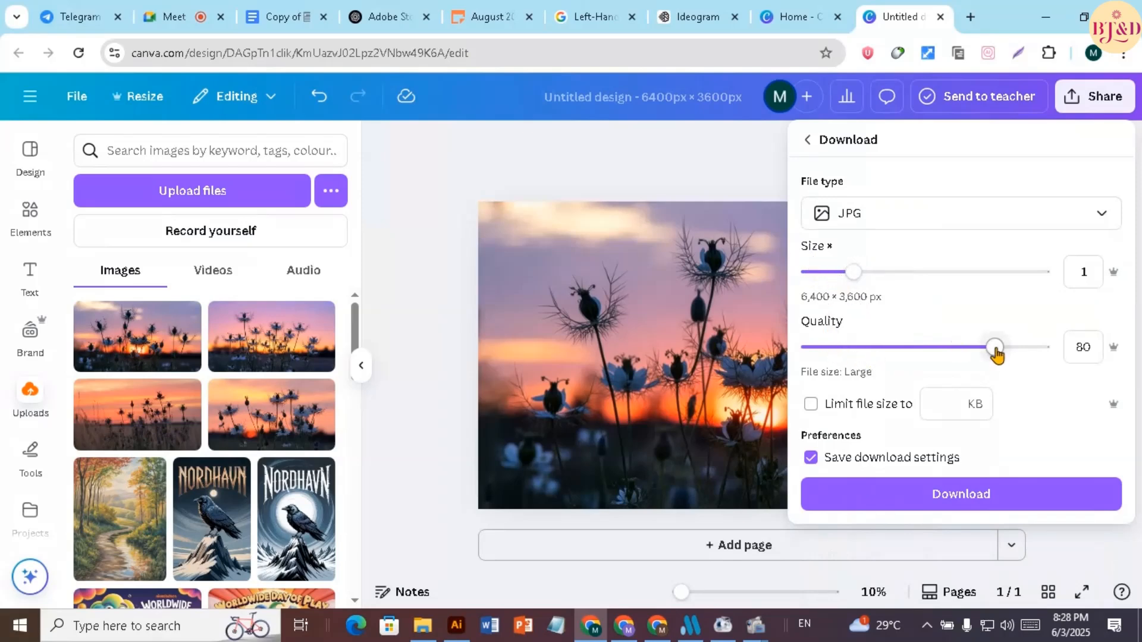
{"action": "left_click_drag", "start_coordinate": [996, 354], "coordinate": [1055, 352]}
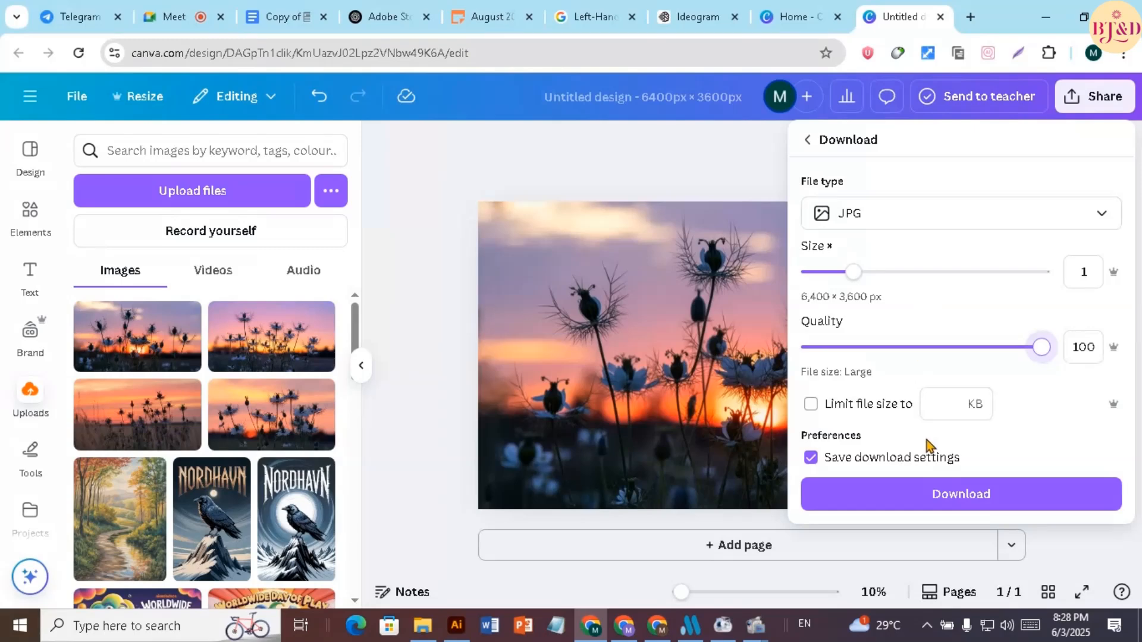
{"action": "left_click", "coordinate": [946, 498]}
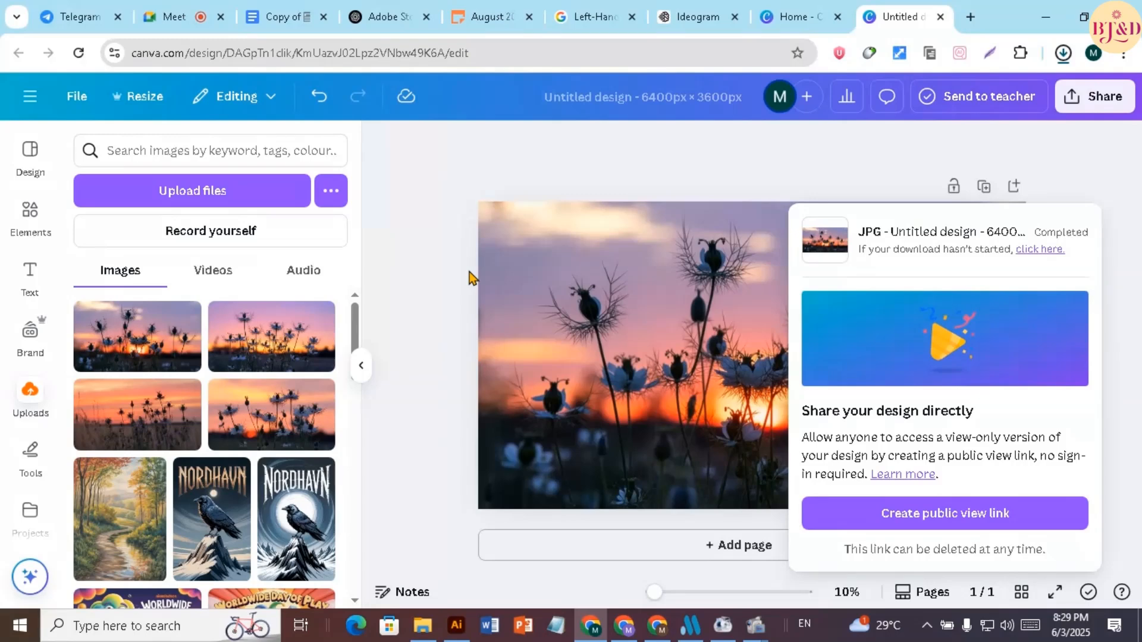
Close the download panel and delete the sunset flower photo from the page
{"action": "left_click", "coordinate": [623, 308]}
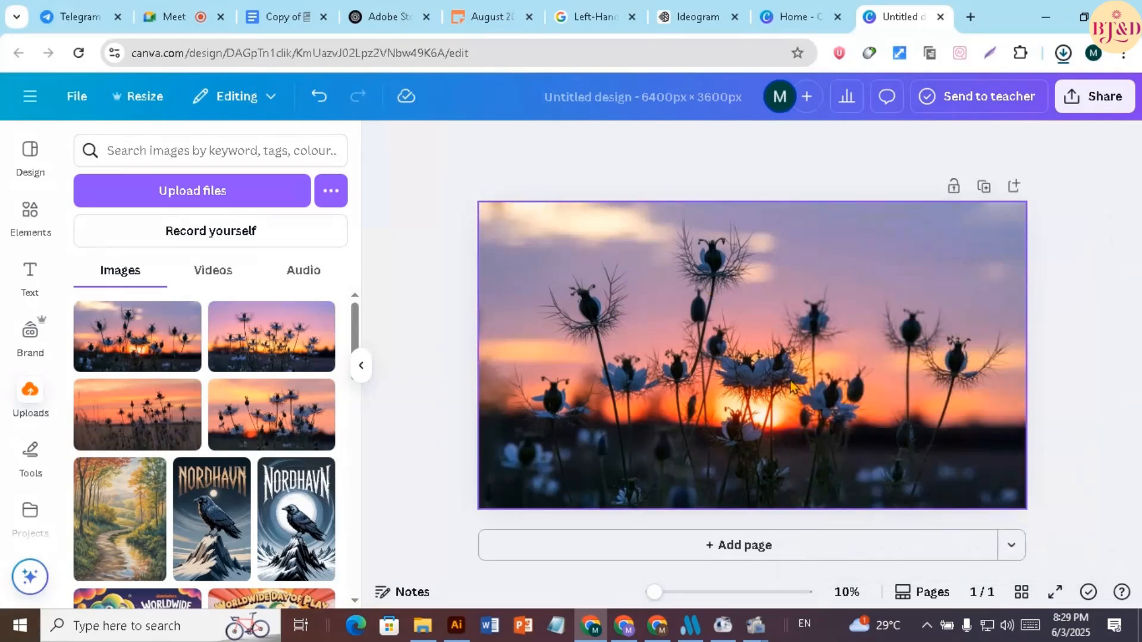
{"action": "left_click", "coordinate": [833, 395]}
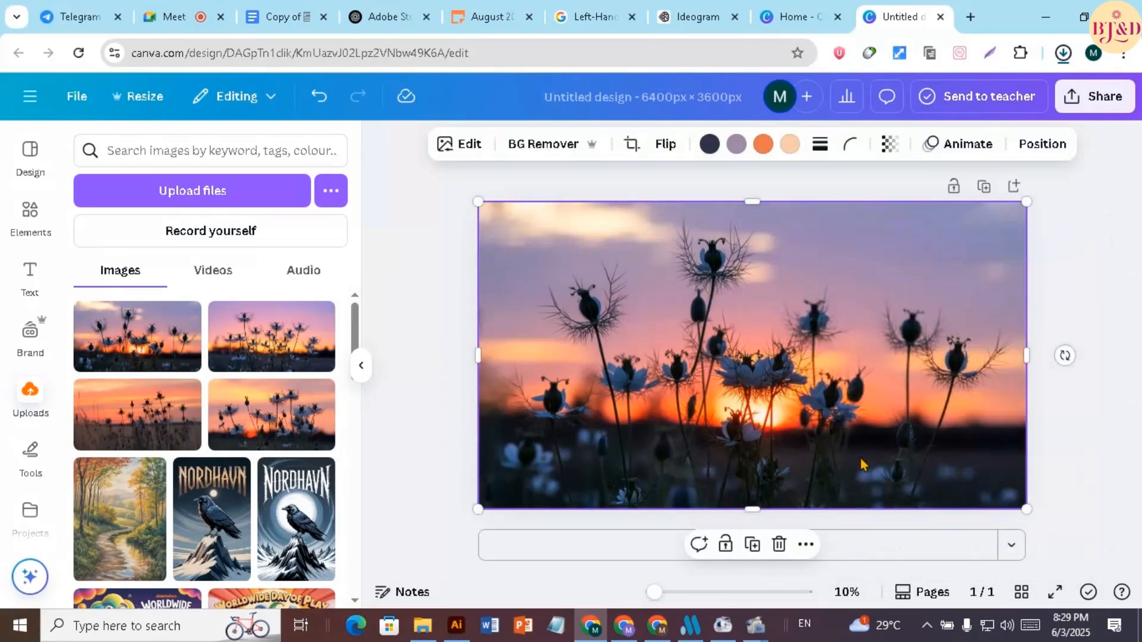
{"action": "left_click", "coordinate": [780, 546]}
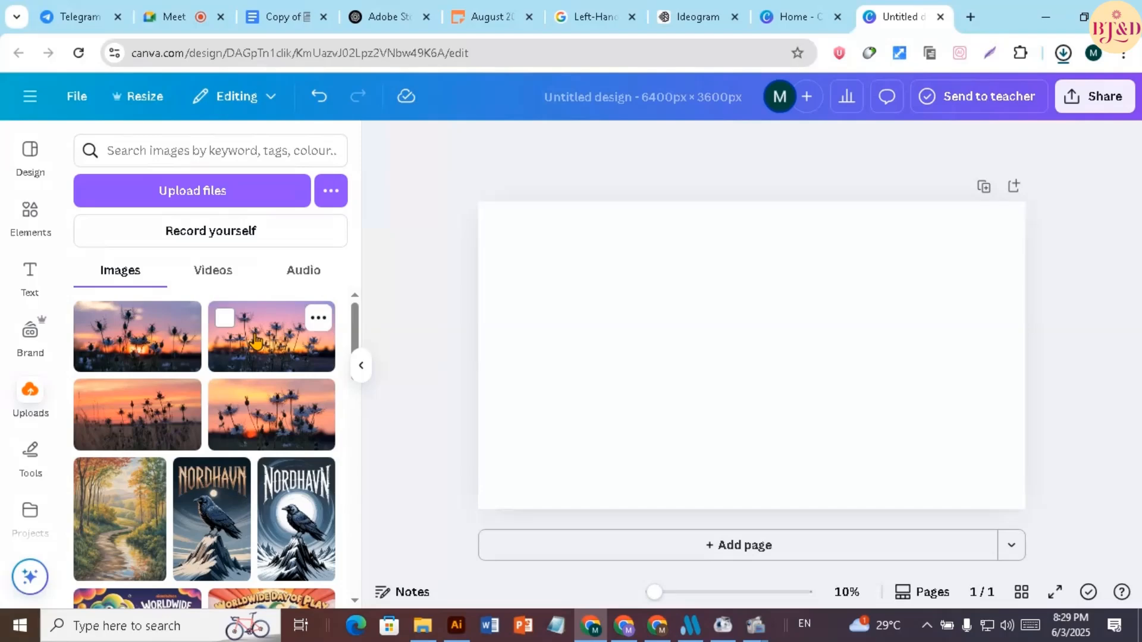
Place the second uploaded photo, the pink-sky flowers, on the page, align it to the upper-left corner and enlarge it to fill the page
{"action": "left_click_drag", "start_coordinate": [252, 341], "coordinate": [583, 315]}
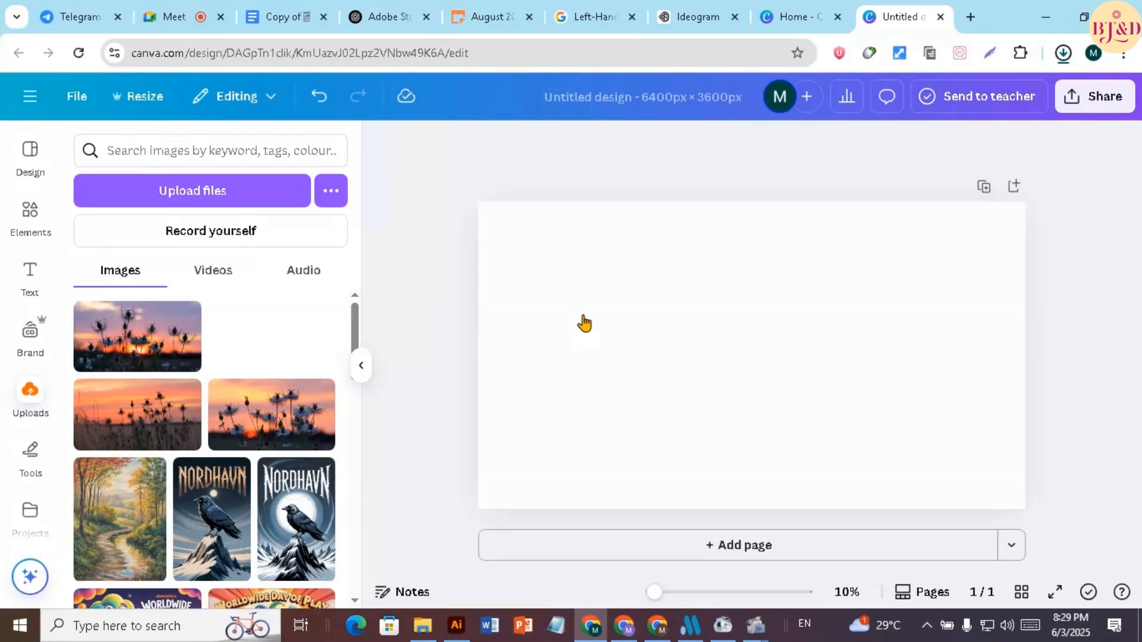
{"action": "left_click", "coordinate": [585, 323]}
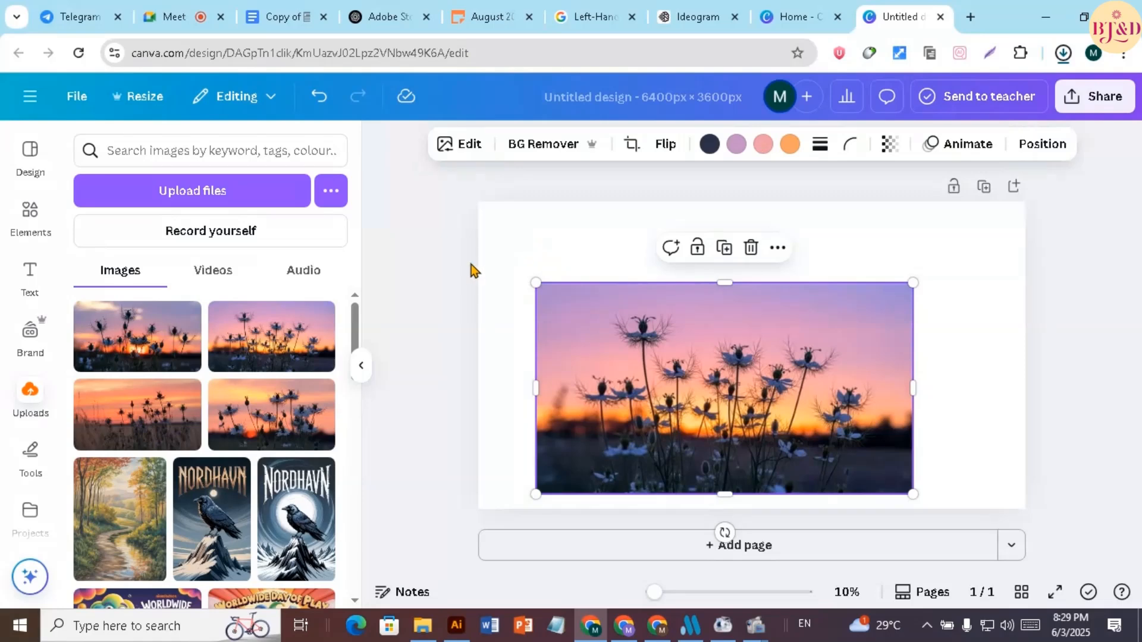
{"action": "left_click_drag", "start_coordinate": [618, 344], "coordinate": [566, 267]}
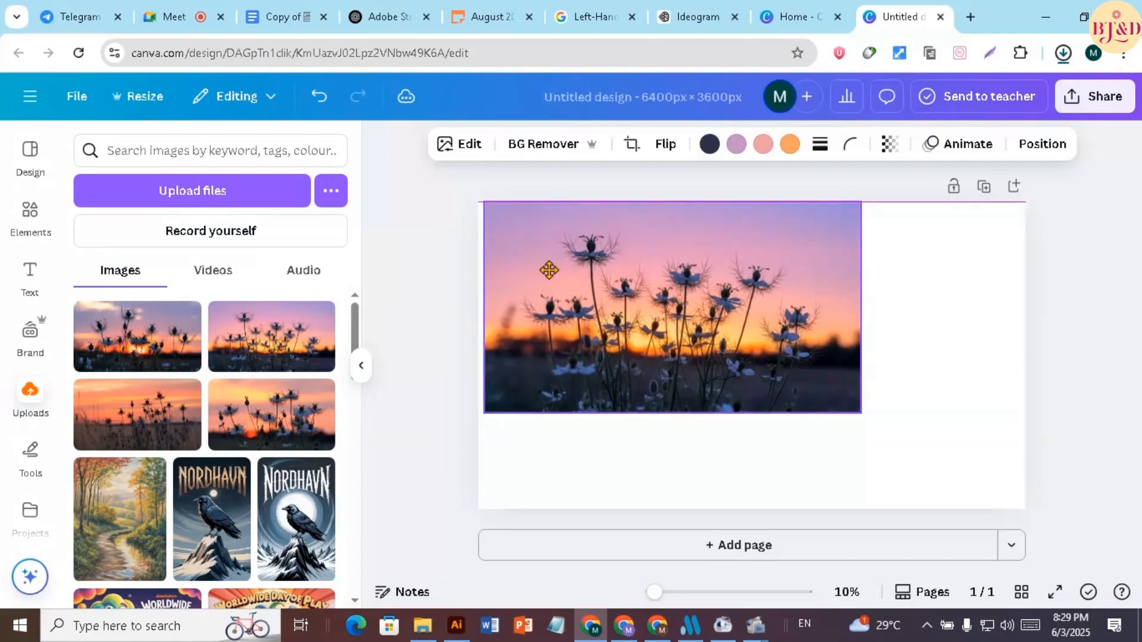
{"action": "mouse_move", "coordinate": [549, 270]}
{"action": "left_mouse_down"}
{"action": "mouse_move", "coordinate": [538, 272]}
{"action": "mouse_move", "coordinate": [559, 263]}
{"action": "left_mouse_up"}
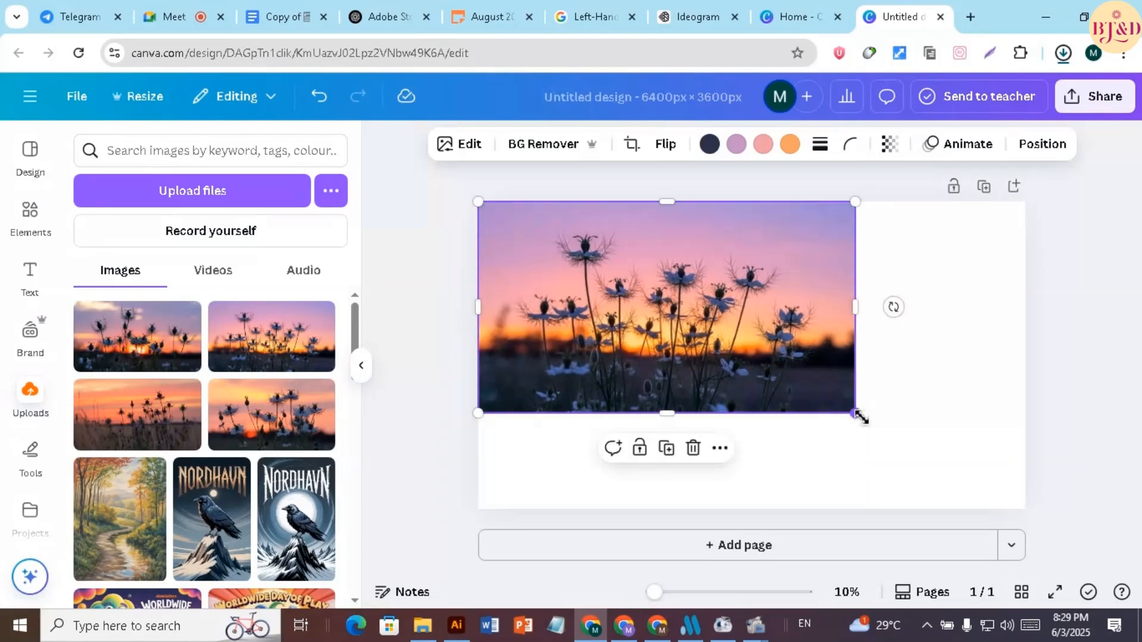
{"action": "left_click_drag", "start_coordinate": [860, 416], "coordinate": [1035, 516]}
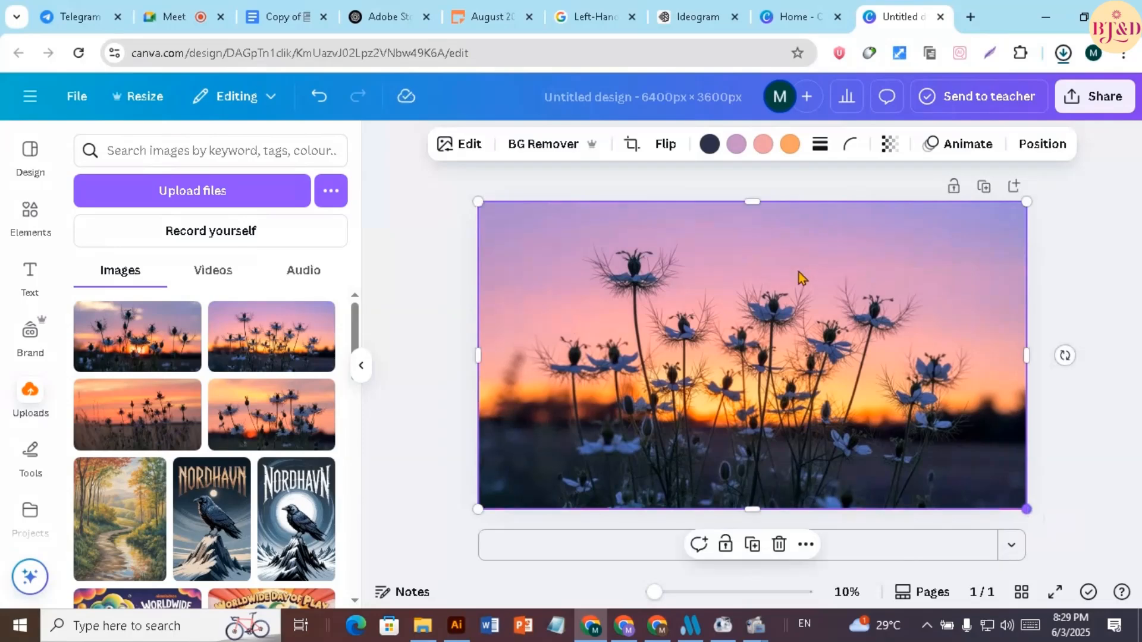
Download the design as a JPG at size 1 and quality 100, and delete the pink-sky flower photo from the page
{"action": "left_click", "coordinate": [1084, 284]}
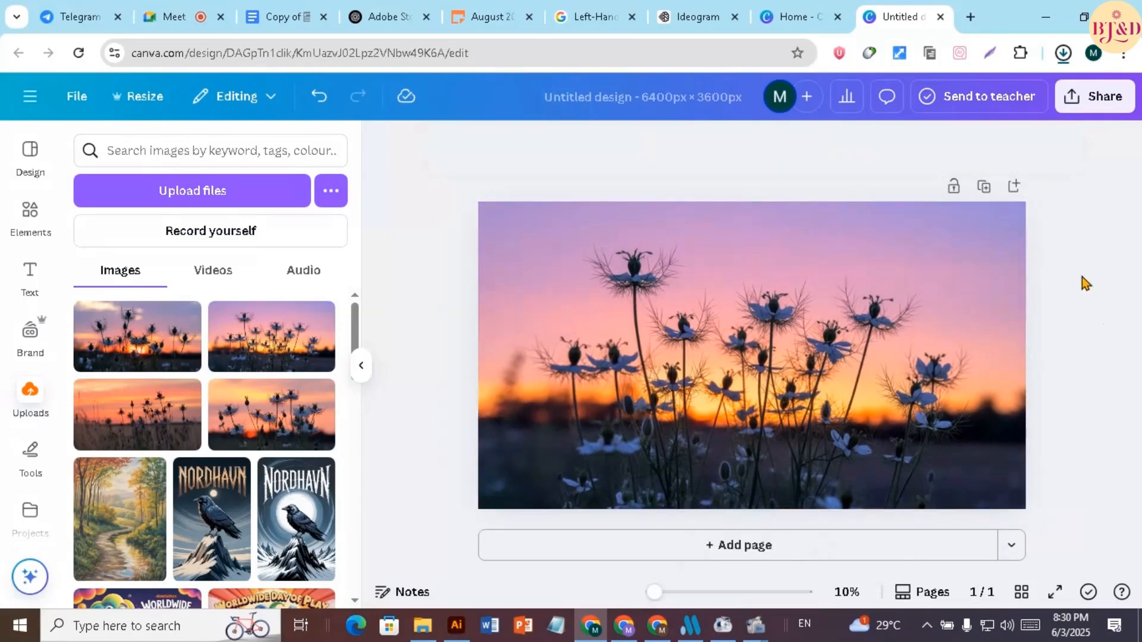
{"action": "left_click", "coordinate": [1096, 101]}
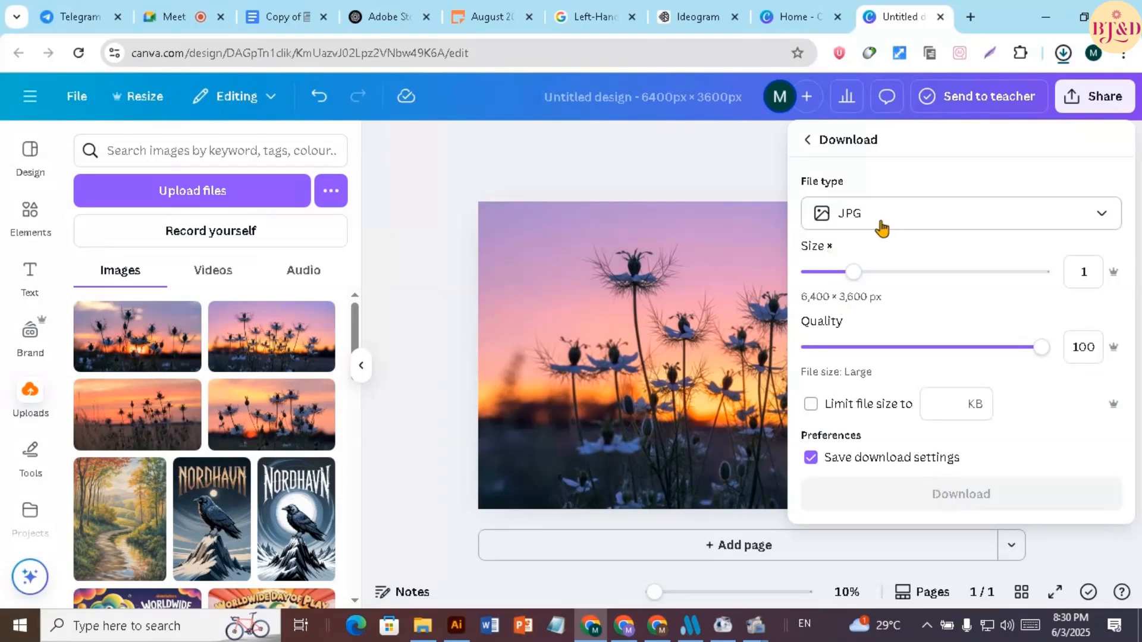
{"action": "left_click", "coordinate": [949, 494]}
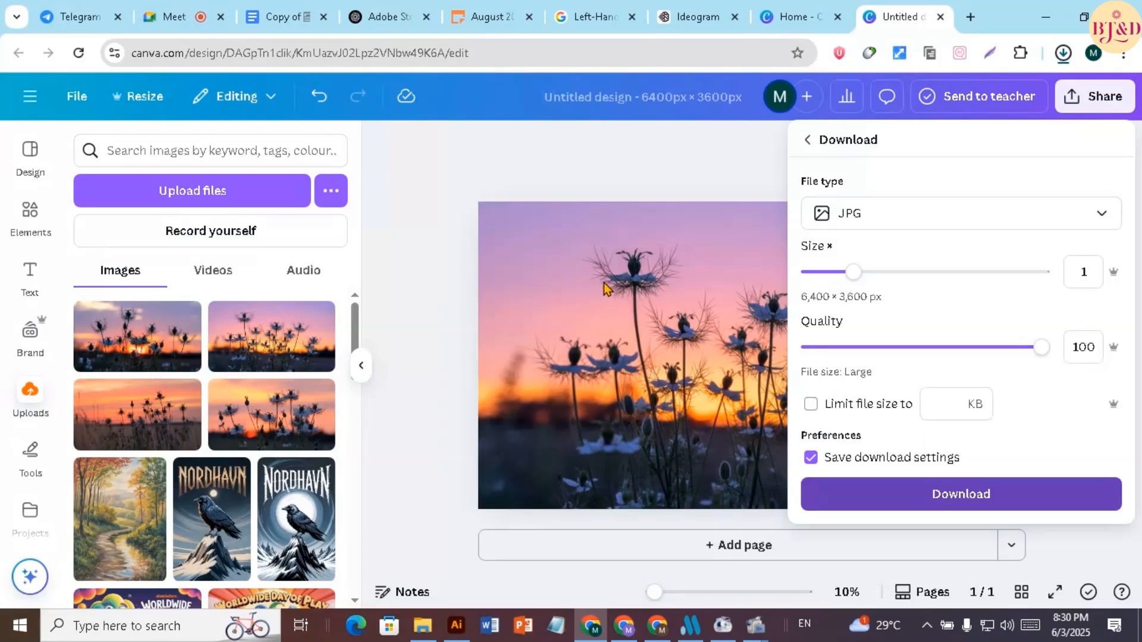
{"action": "left_click", "coordinate": [550, 352]}
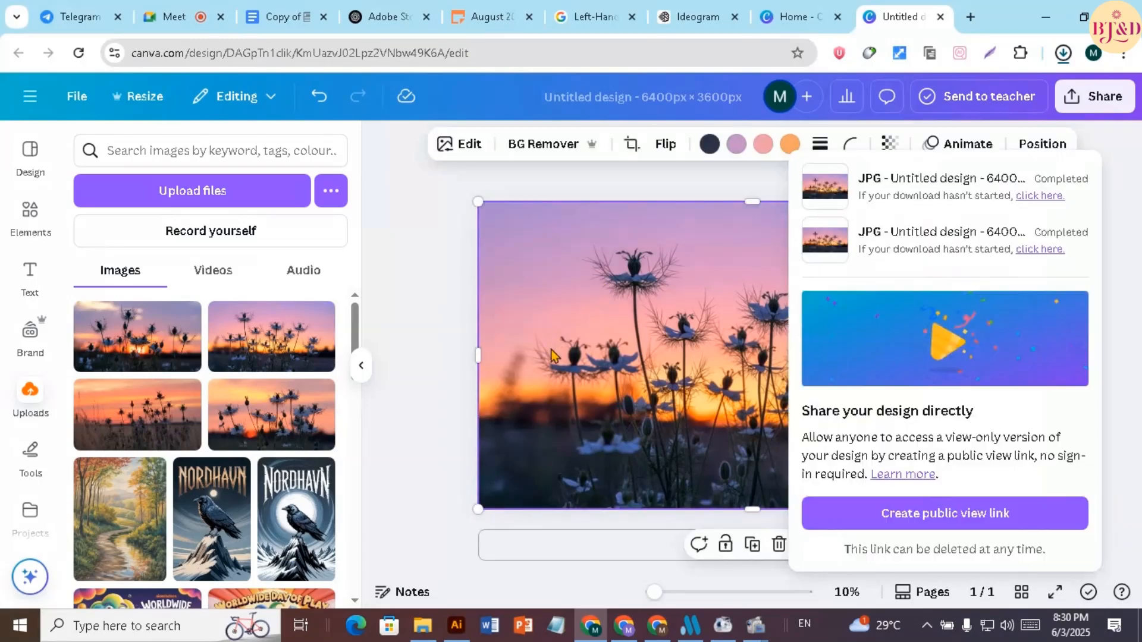
{"action": "left_click", "coordinate": [775, 548]}
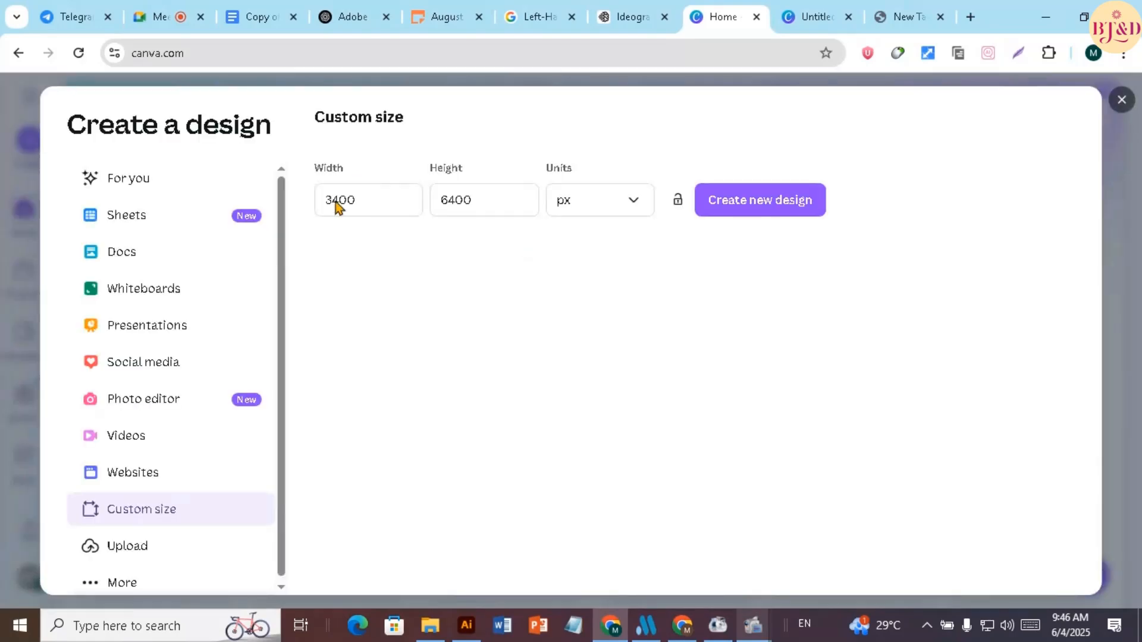
{"action": "left_click", "coordinate": [379, 212]}
{"action": "left_click", "coordinate": [483, 204]}
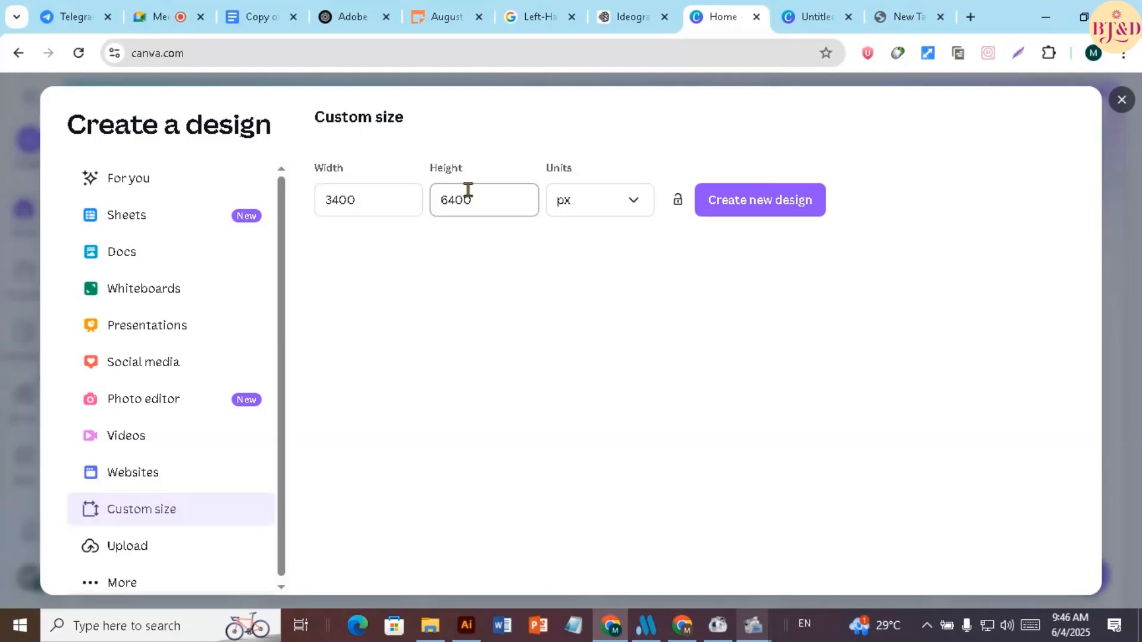
{"action": "left_click", "coordinate": [357, 195]}
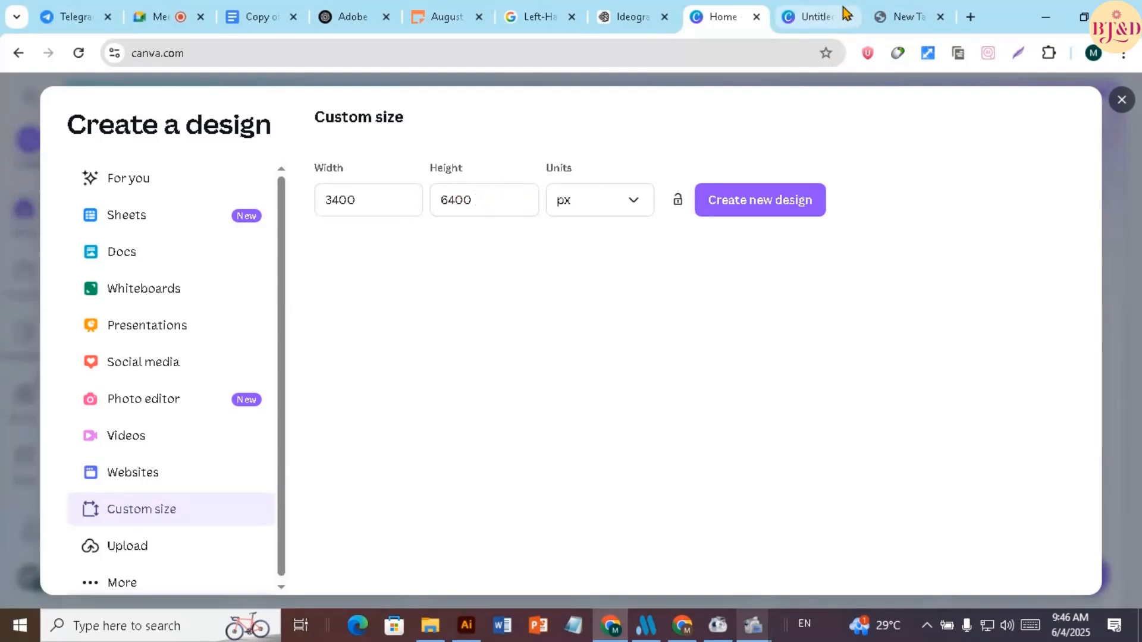
Return to the untitled 6400 × 3600 px design and resize it, without making a copy, to a custom 3600 × 6400 px
{"action": "left_click", "coordinate": [812, 19]}
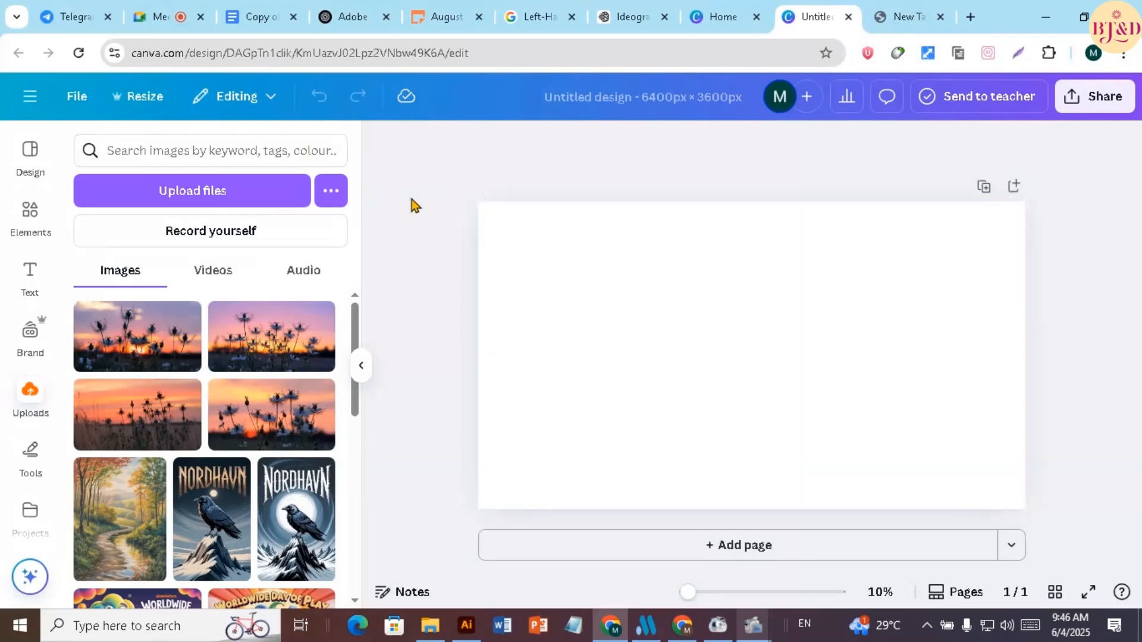
{"action": "left_click", "coordinate": [148, 101]}
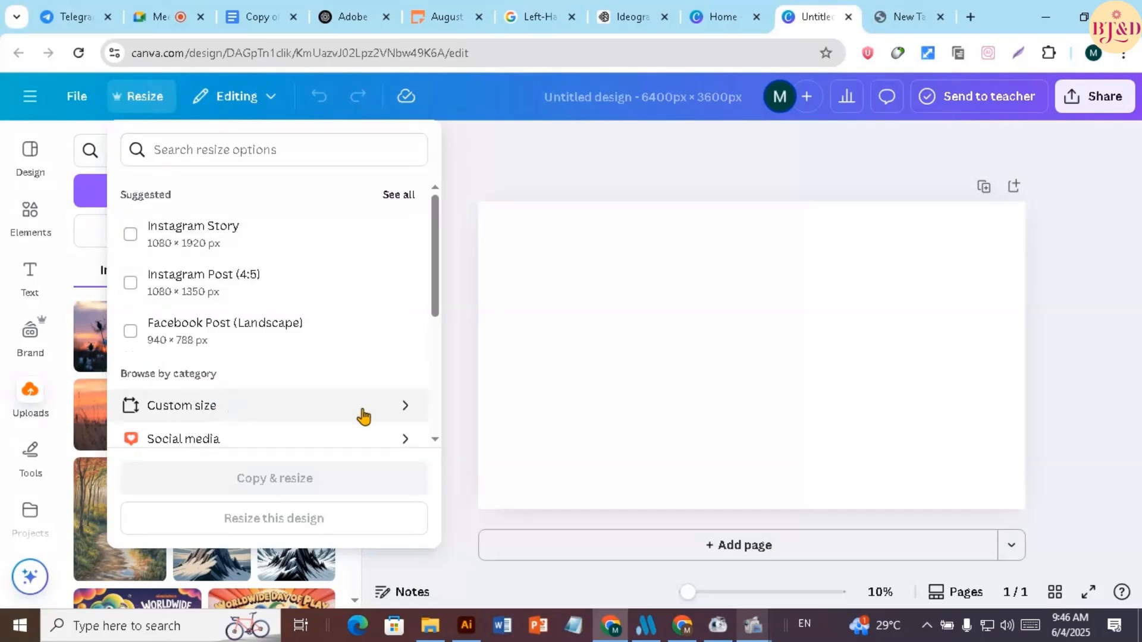
{"action": "left_click", "coordinate": [182, 409]}
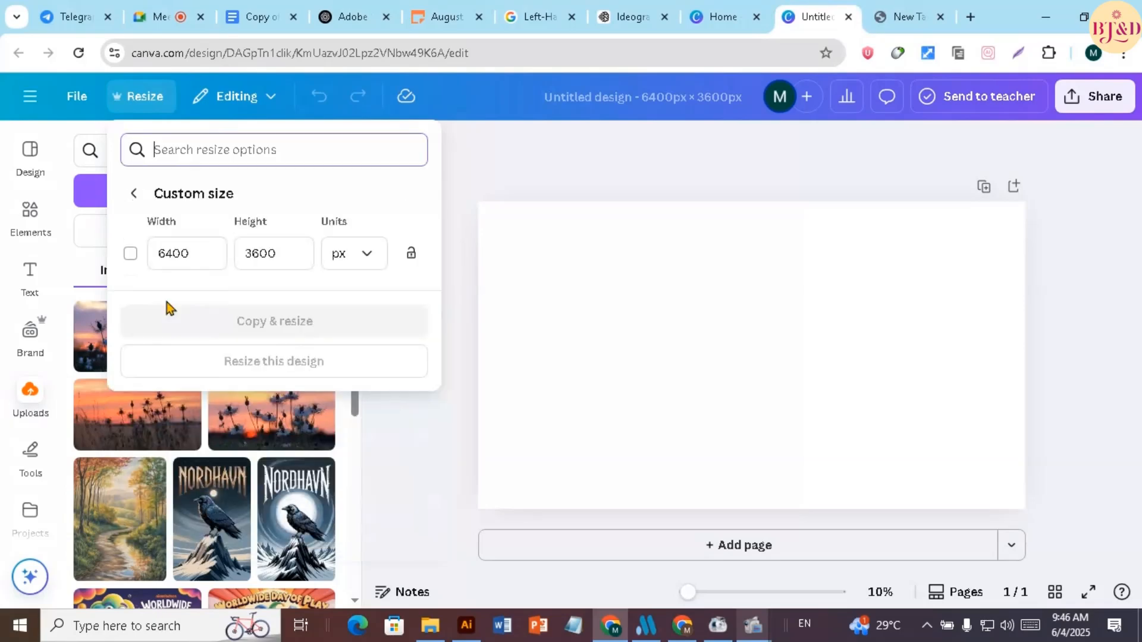
{"action": "double_click", "coordinate": [195, 251]}
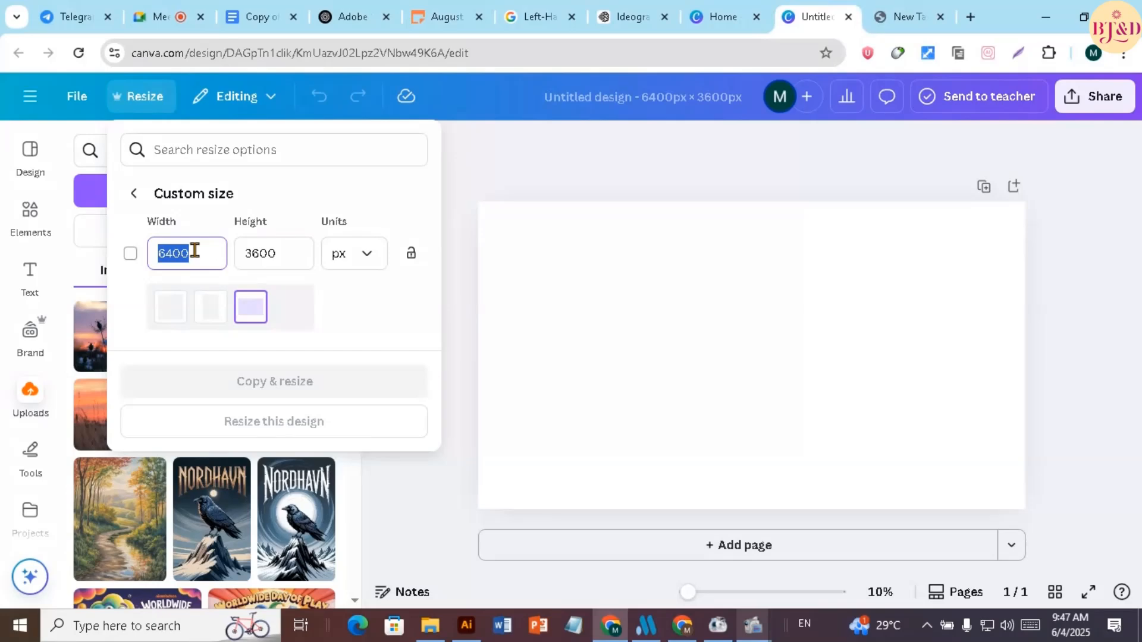
{"action": "type", "text": "3"}
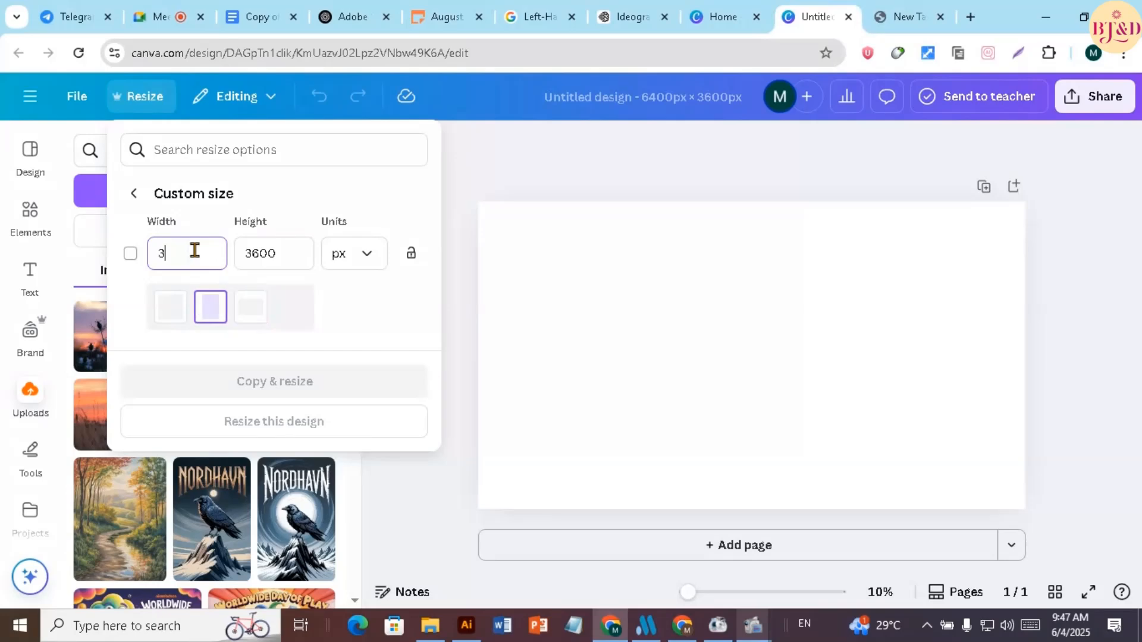
{"action": "type", "text": "600"}
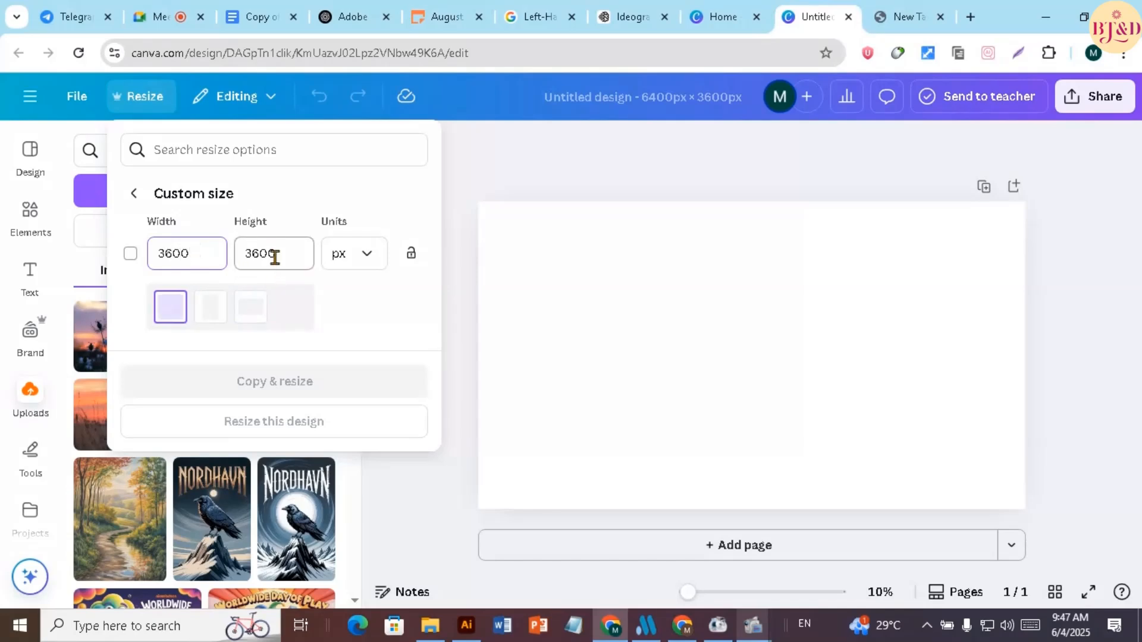
{"action": "left_click", "coordinate": [275, 256]}
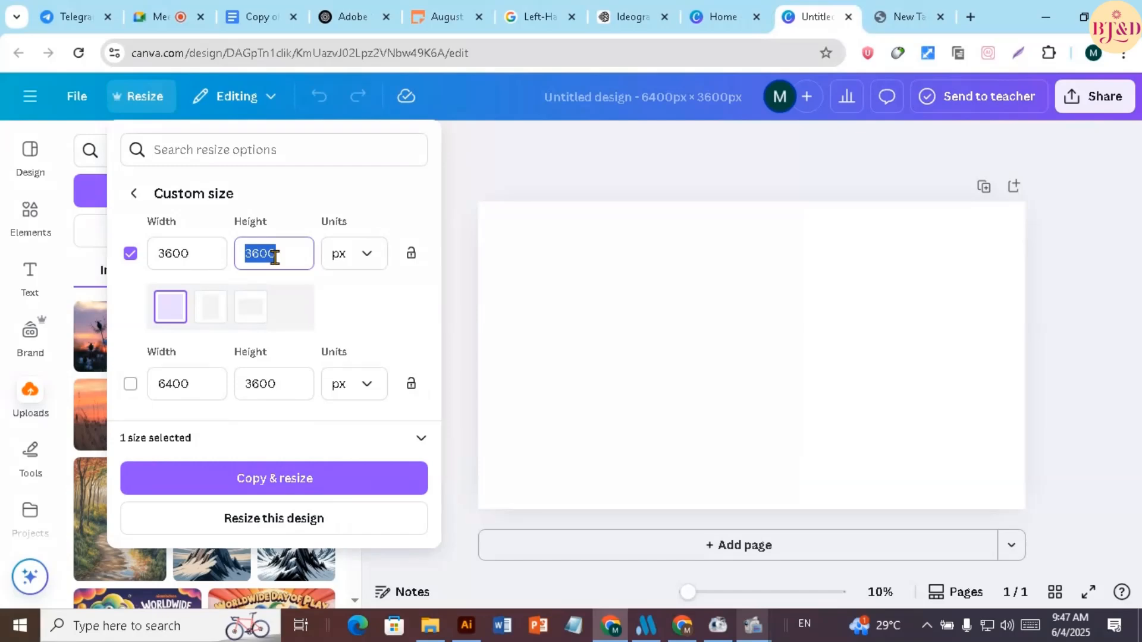
{"action": "type", "text": "6"}
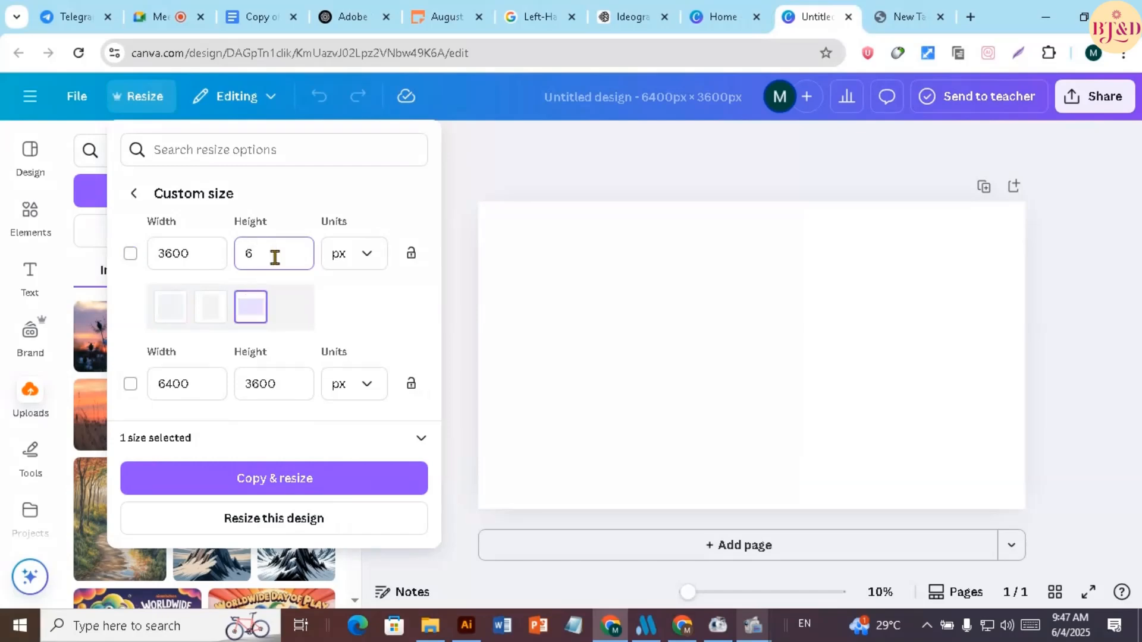
{"action": "type", "text": "400"}
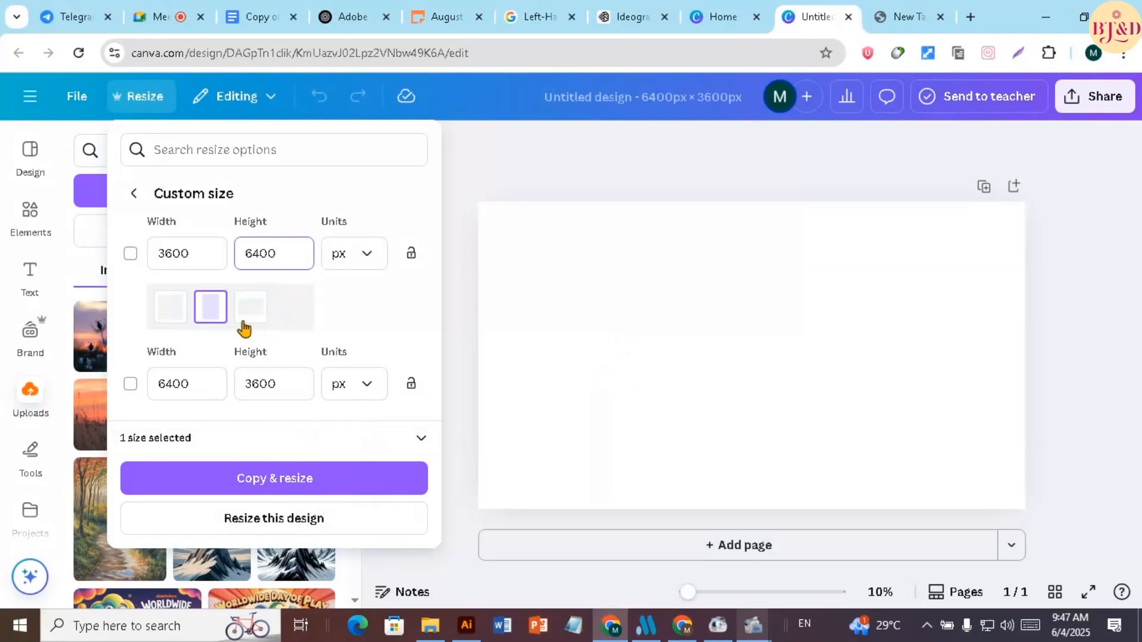
{"action": "left_click", "coordinate": [132, 255]}
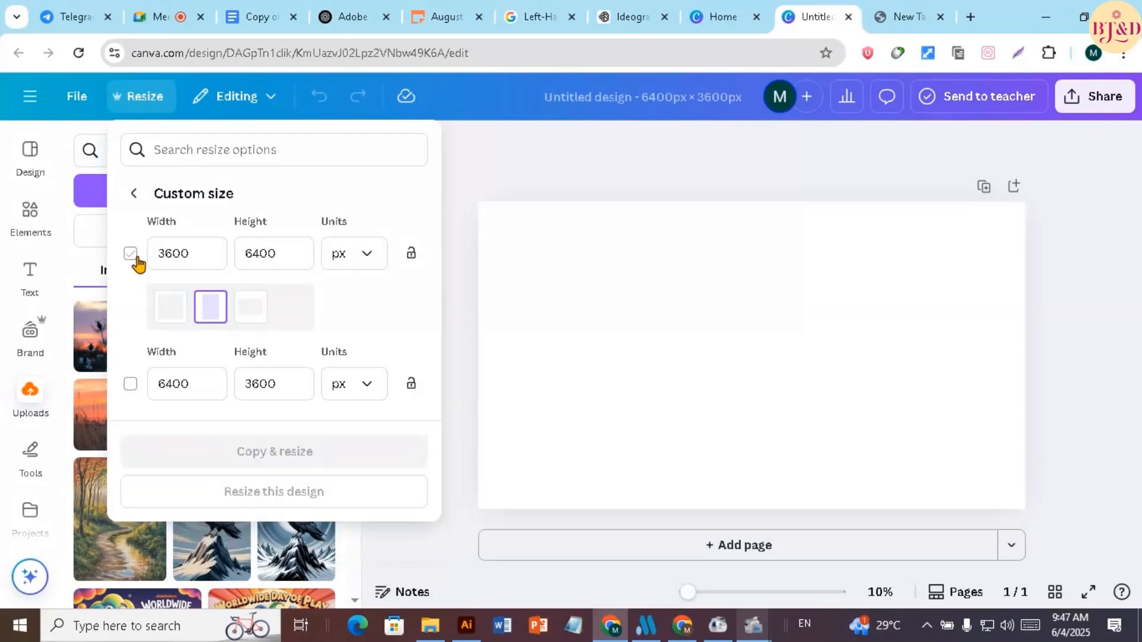
{"action": "left_click", "coordinate": [130, 254]}
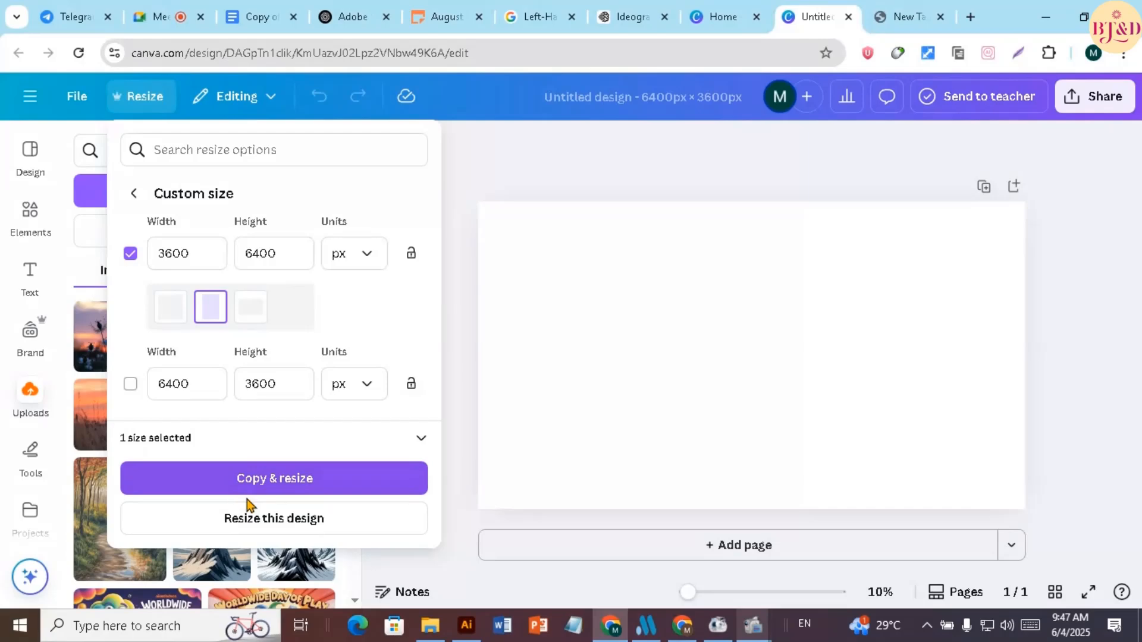
{"action": "left_click", "coordinate": [256, 520]}
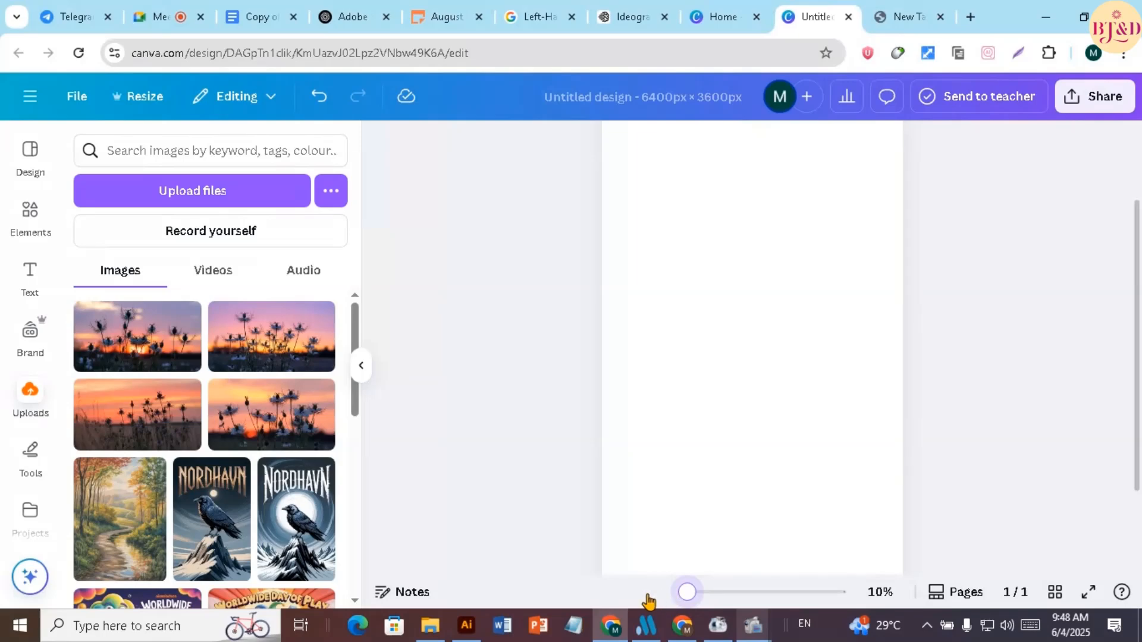
Examine the full height of the resized blank portrait page from its upper edge to its lower edge
{"action": "scroll", "coordinate": [601, 358], "scroll_direction": "down", "scroll_amount": 3}
{"action": "scroll", "coordinate": [601, 358], "scroll_direction": "up", "scroll_amount": 4}
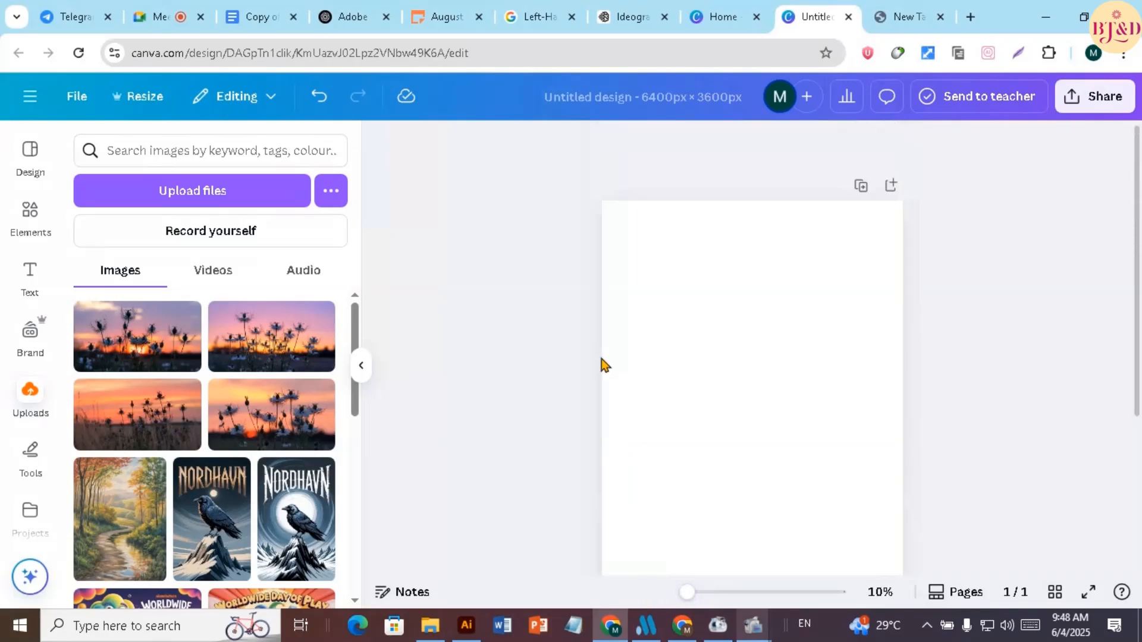
{"action": "scroll", "coordinate": [601, 364], "scroll_direction": "down", "scroll_amount": 3}
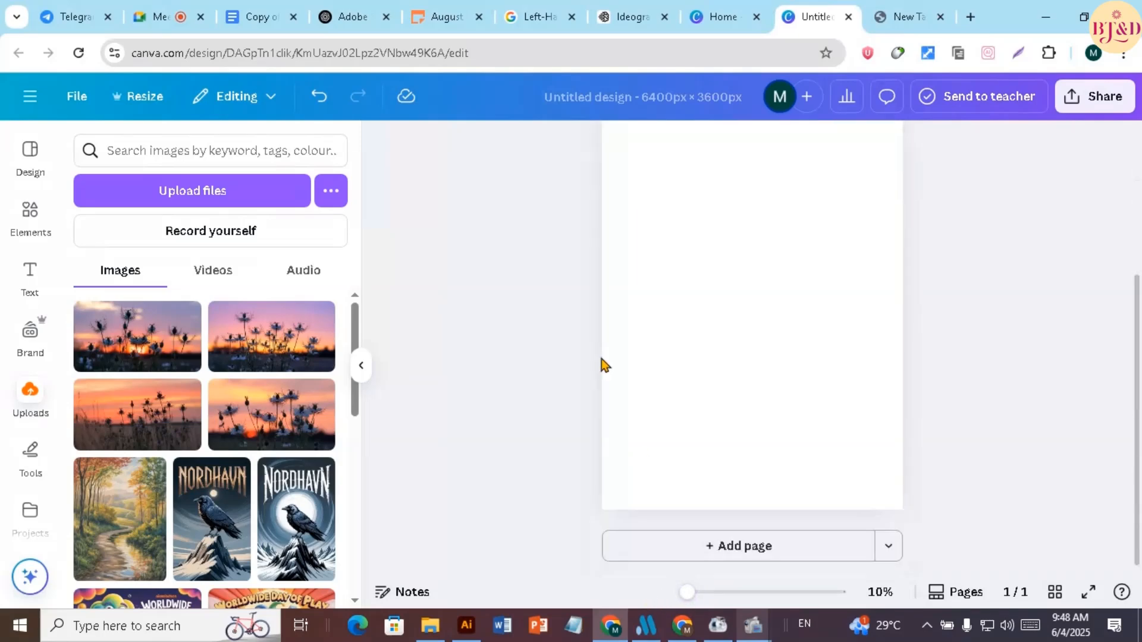
{"action": "scroll", "coordinate": [602, 364], "scroll_direction": "up", "scroll_amount": 3}
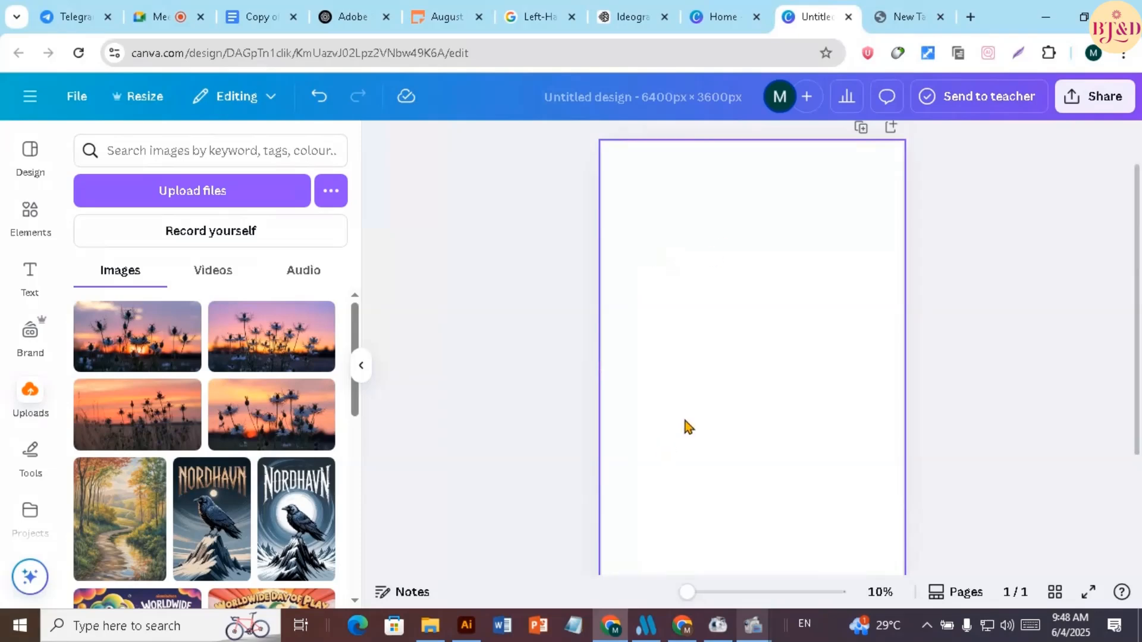
{"action": "mouse_move", "coordinate": [688, 593]}
{"action": "left_mouse_down"}
{"action": "mouse_move", "coordinate": [724, 597]}
{"action": "mouse_move", "coordinate": [685, 595]}
{"action": "left_mouse_up"}
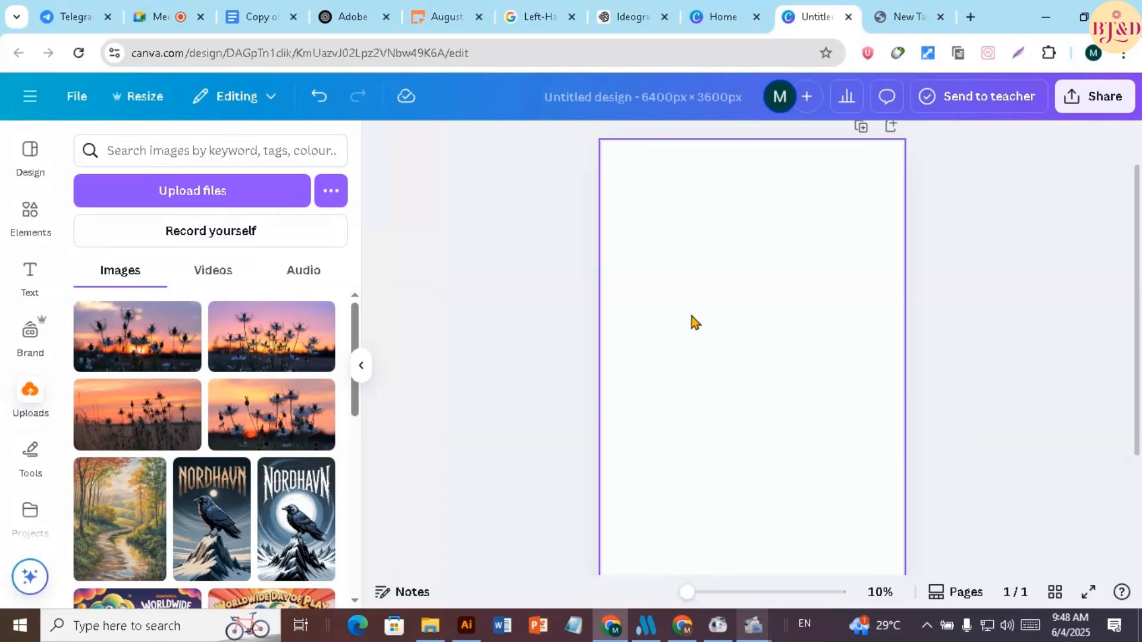
{"action": "scroll", "coordinate": [695, 322], "scroll_direction": "down", "scroll_amount": 3}
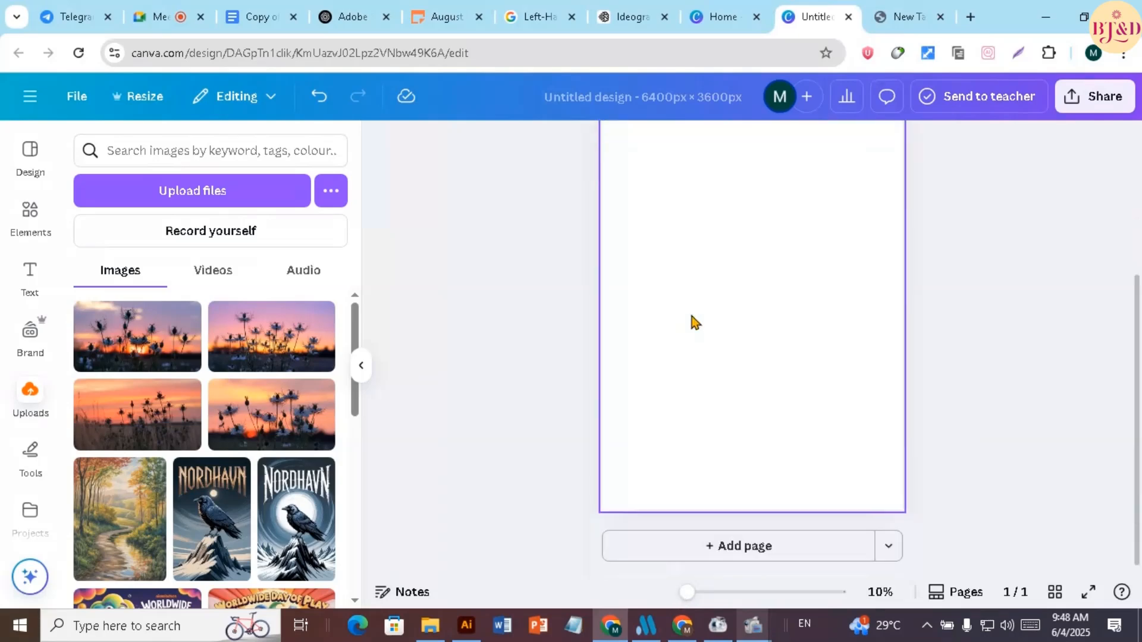
{"action": "scroll", "coordinate": [695, 321], "scroll_direction": "up", "scroll_amount": 3}
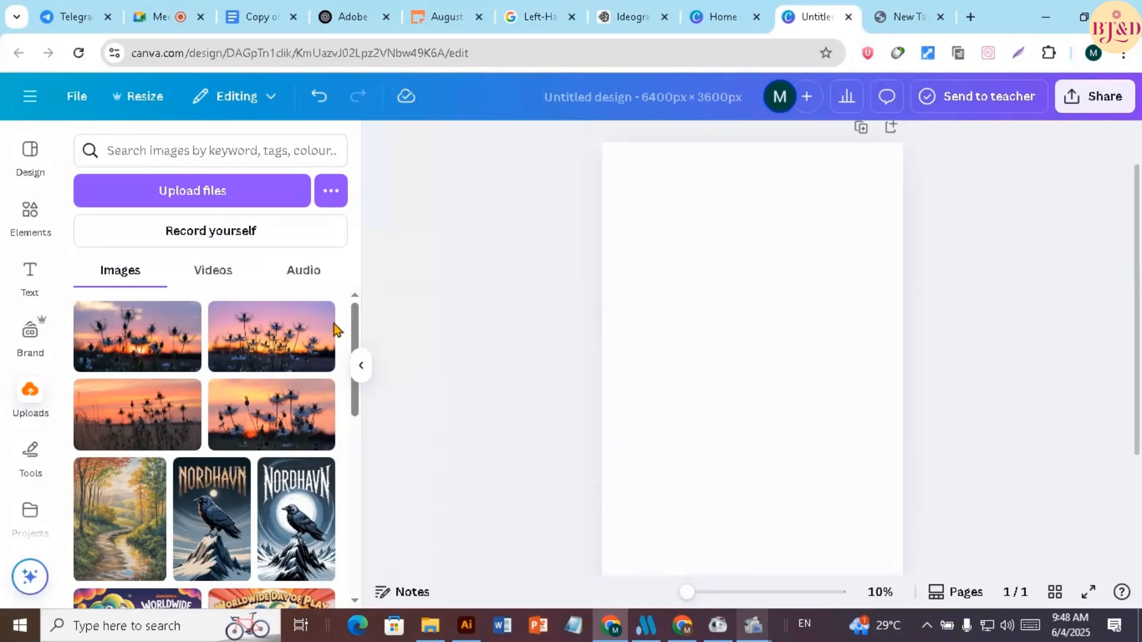
Find the autumn forest path painting among the uploaded images and place it so that it fills the portrait page
{"action": "scroll", "coordinate": [224, 321], "scroll_direction": "down", "scroll_amount": 2}
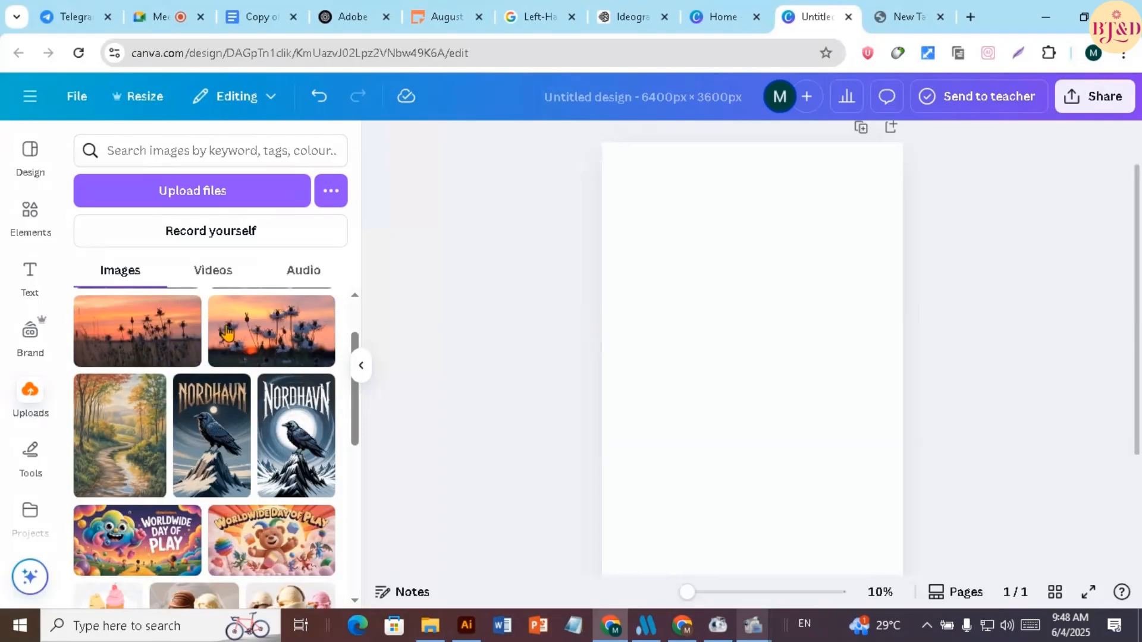
{"action": "scroll", "coordinate": [227, 334], "scroll_direction": "up", "scroll_amount": 1}
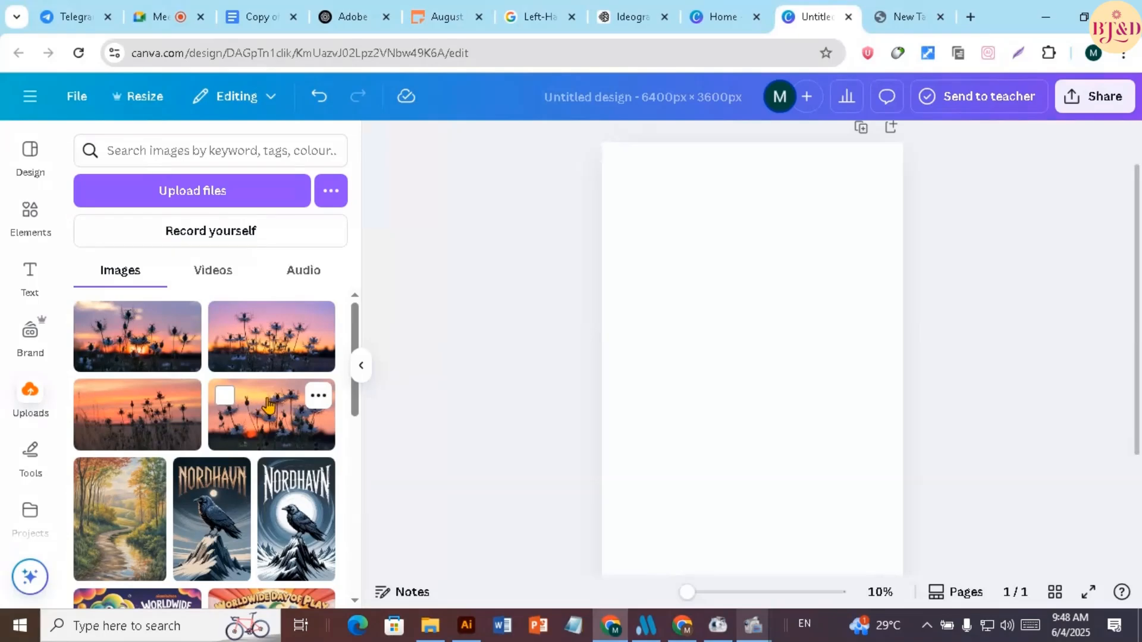
{"action": "scroll", "coordinate": [255, 357], "scroll_direction": "down", "scroll_amount": 1}
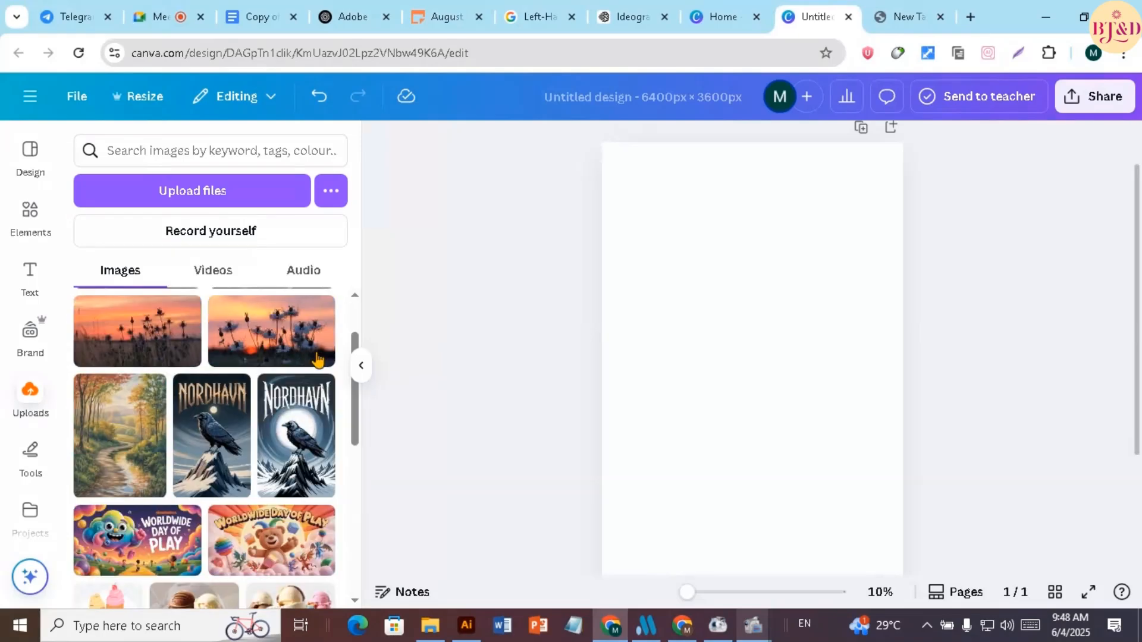
{"action": "scroll", "coordinate": [165, 437], "scroll_direction": "down", "scroll_amount": 1}
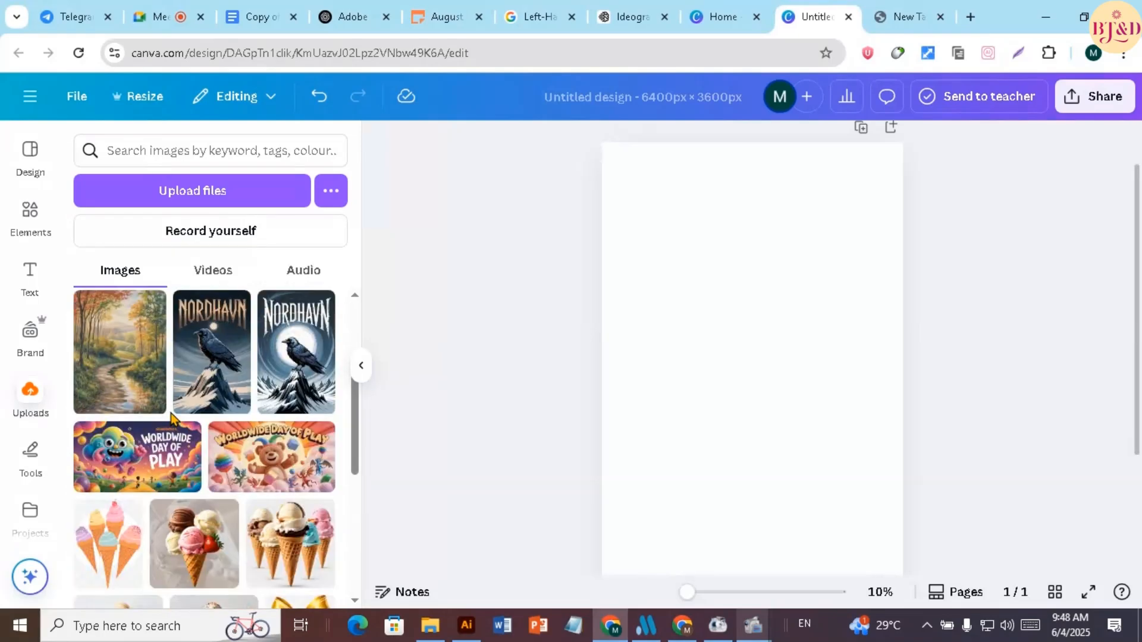
{"action": "scroll", "coordinate": [176, 365], "scroll_direction": "up", "scroll_amount": 1}
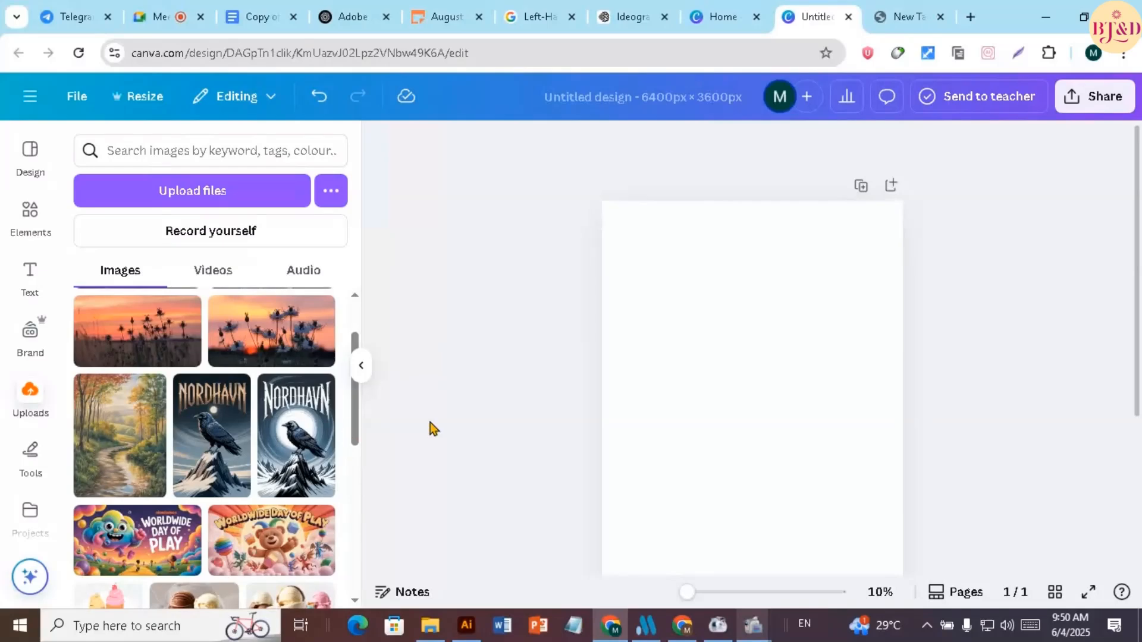
{"action": "left_click_drag", "start_coordinate": [130, 450], "coordinate": [673, 383]}
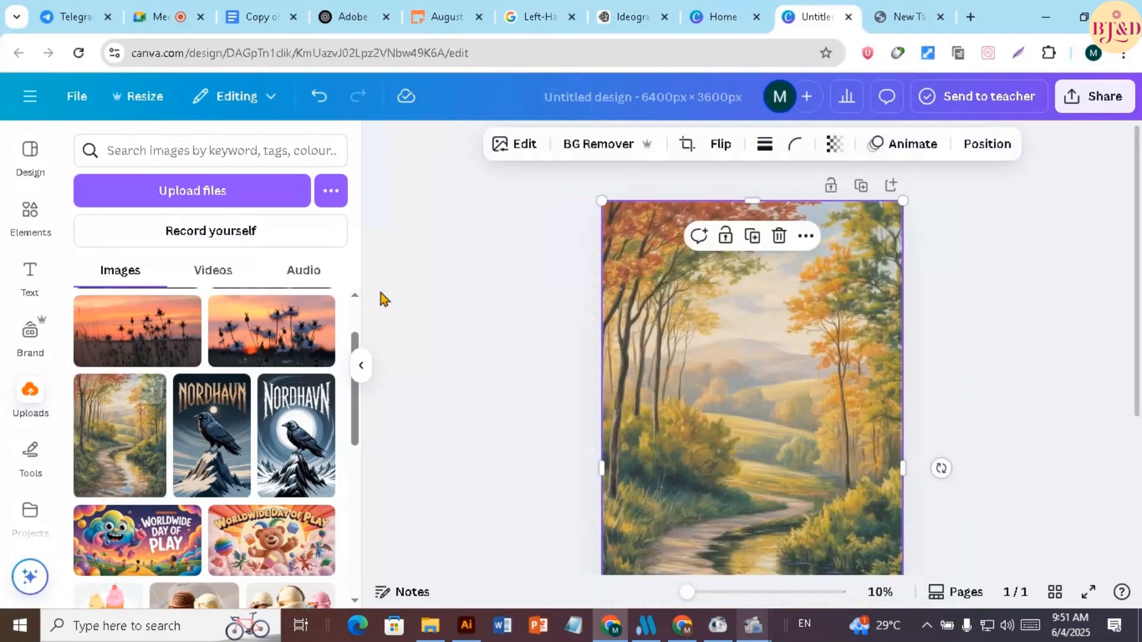
{"action": "scroll", "coordinate": [758, 332], "scroll_direction": "down", "scroll_amount": 4}
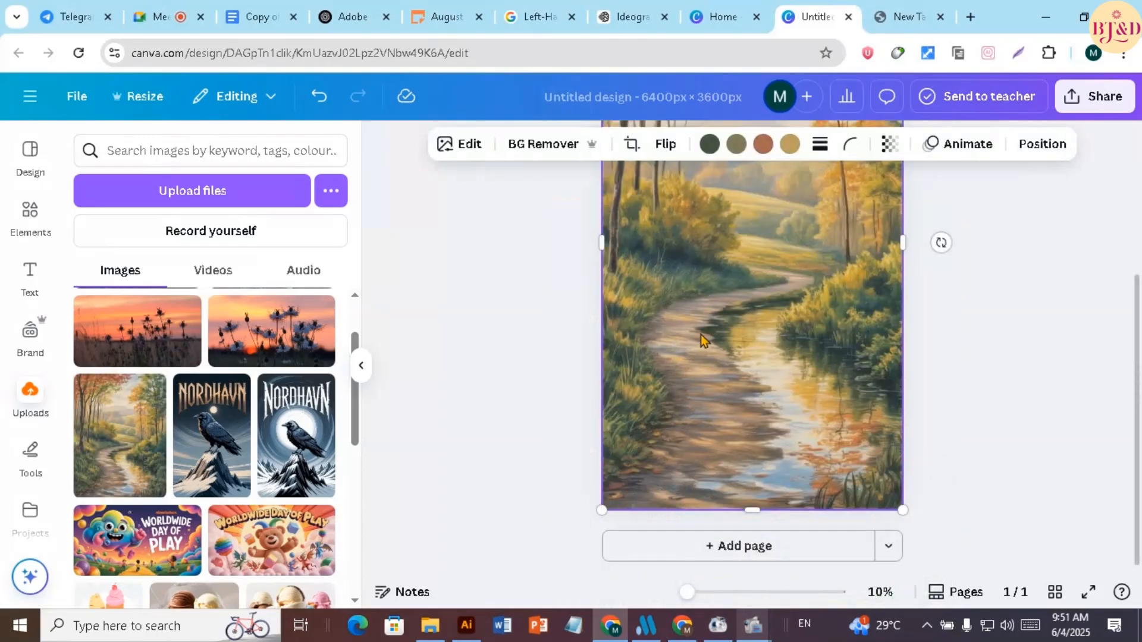
{"action": "scroll", "coordinate": [701, 334], "scroll_direction": "up", "scroll_amount": 3}
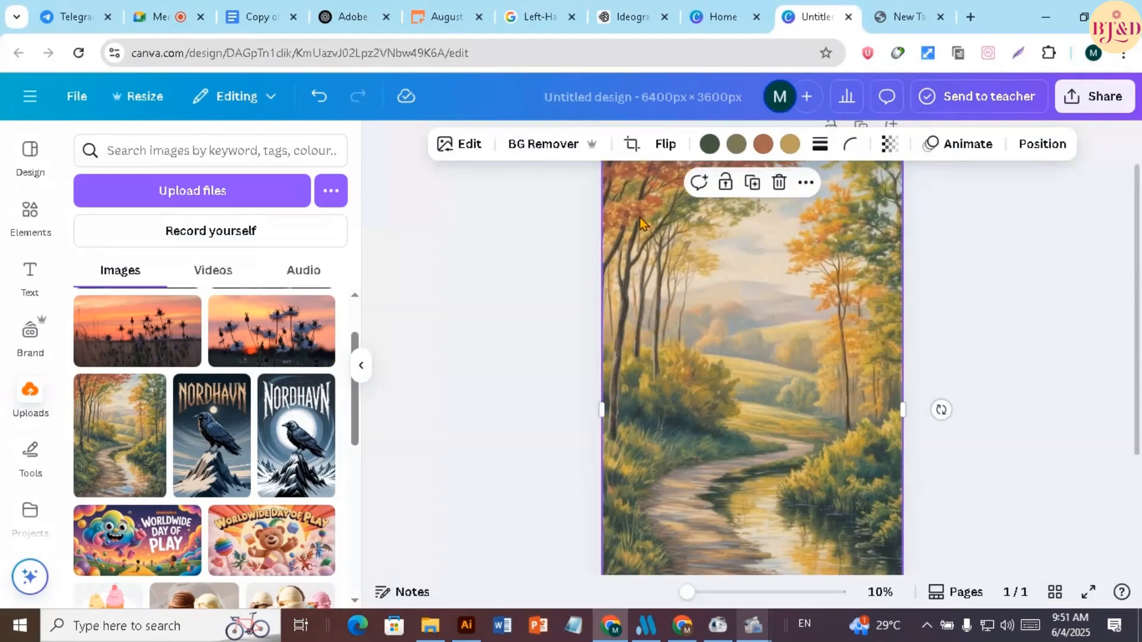
{"action": "scroll", "coordinate": [696, 312], "scroll_direction": "up", "scroll_amount": 1}
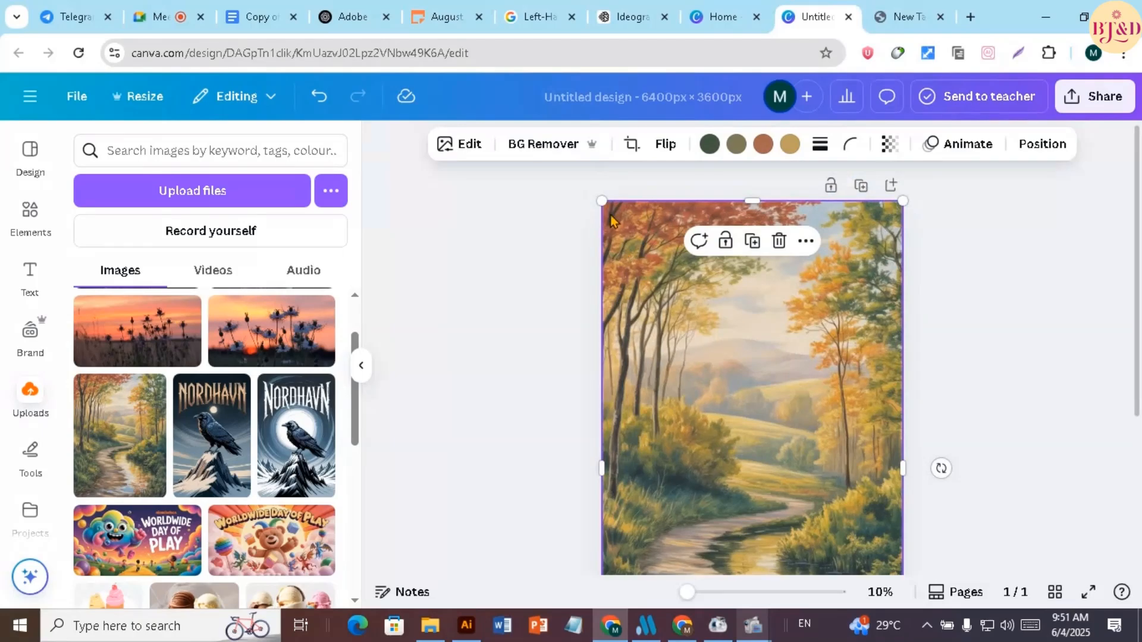
{"action": "scroll", "coordinate": [791, 388], "scroll_direction": "down", "scroll_amount": 3}
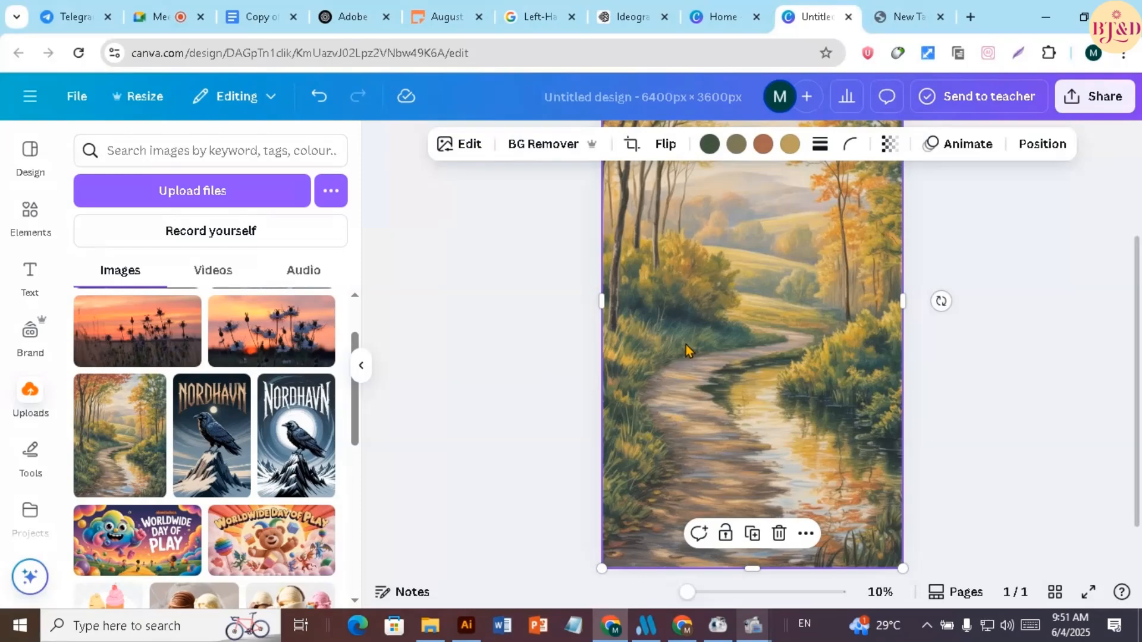
Download the portrait autumn path design as a JPG at size 1 and quality 100
{"action": "scroll", "coordinate": [717, 345], "scroll_direction": "up", "scroll_amount": 3}
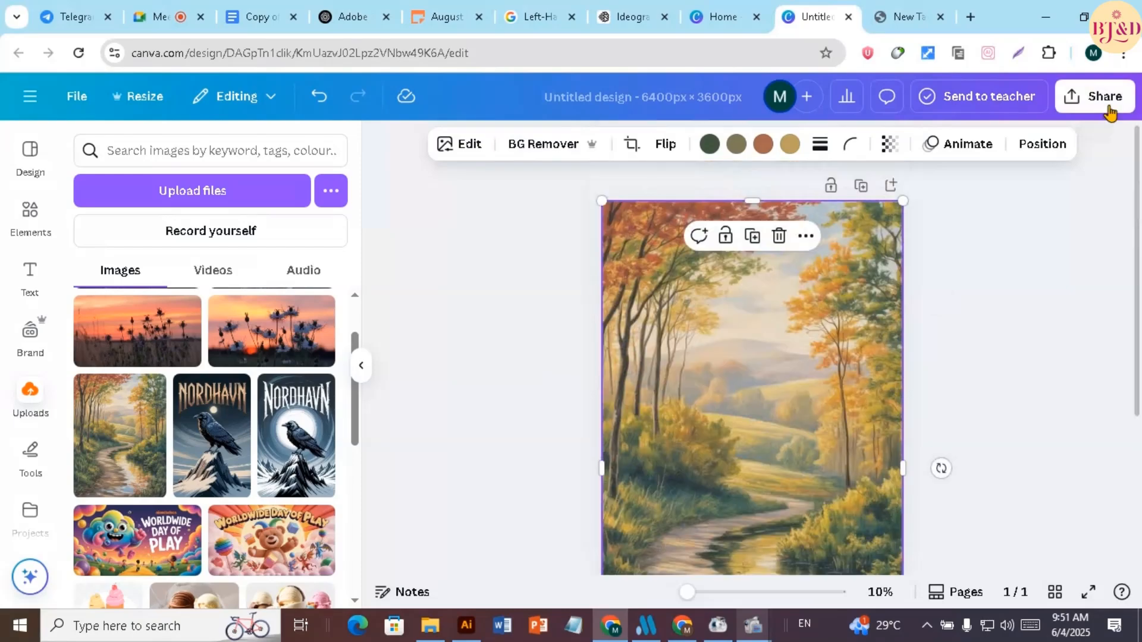
{"action": "left_click", "coordinate": [1096, 102]}
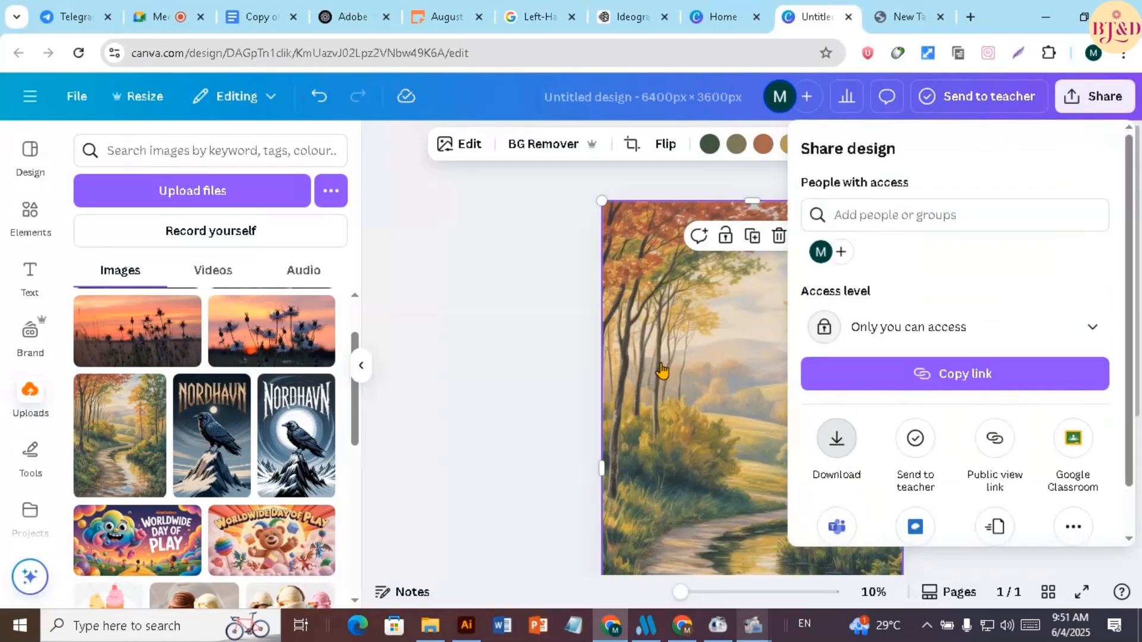
{"action": "left_click", "coordinate": [836, 439]}
{"action": "left_click", "coordinate": [848, 215]}
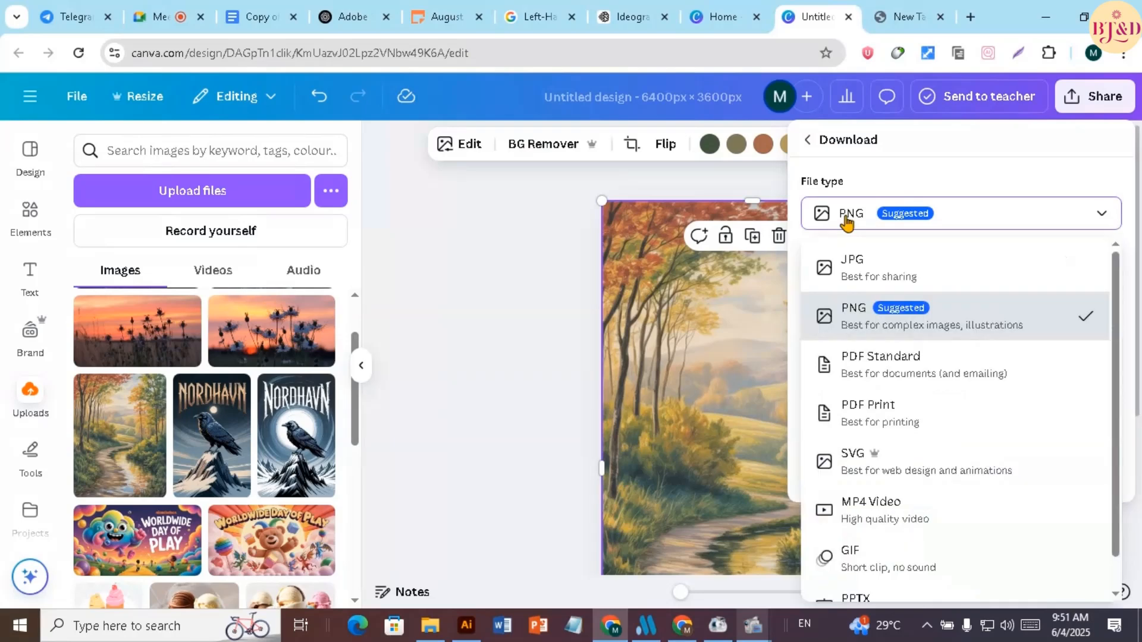
{"action": "left_click", "coordinate": [851, 265]}
{"action": "left_click_drag", "start_coordinate": [993, 348], "coordinate": [1071, 351]}
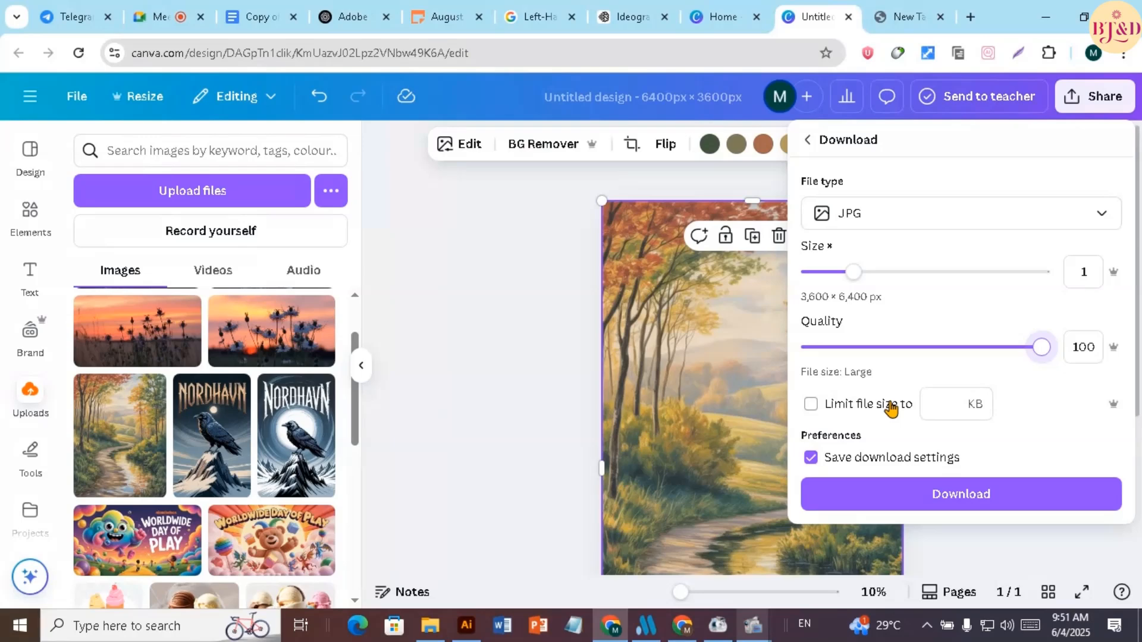
{"action": "left_click", "coordinate": [938, 502]}
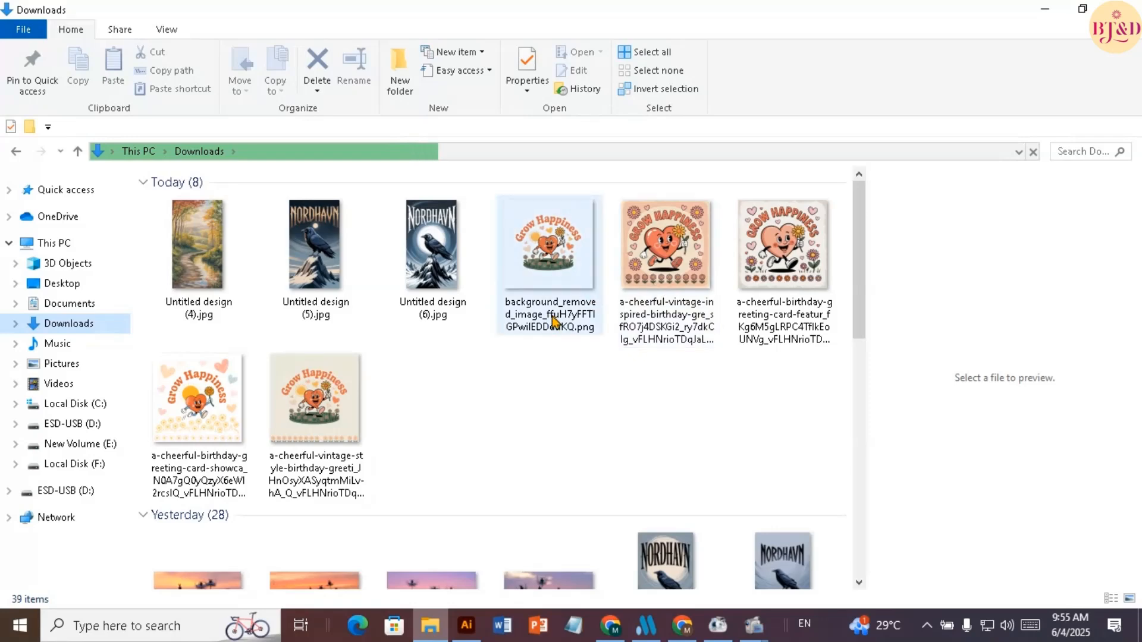
Create a new folder inside the png all folder and paste the seven exported Untitled design JPGs from Downloads into it
{"action": "scroll", "coordinate": [552, 321], "scroll_direction": "down", "scroll_amount": 6}
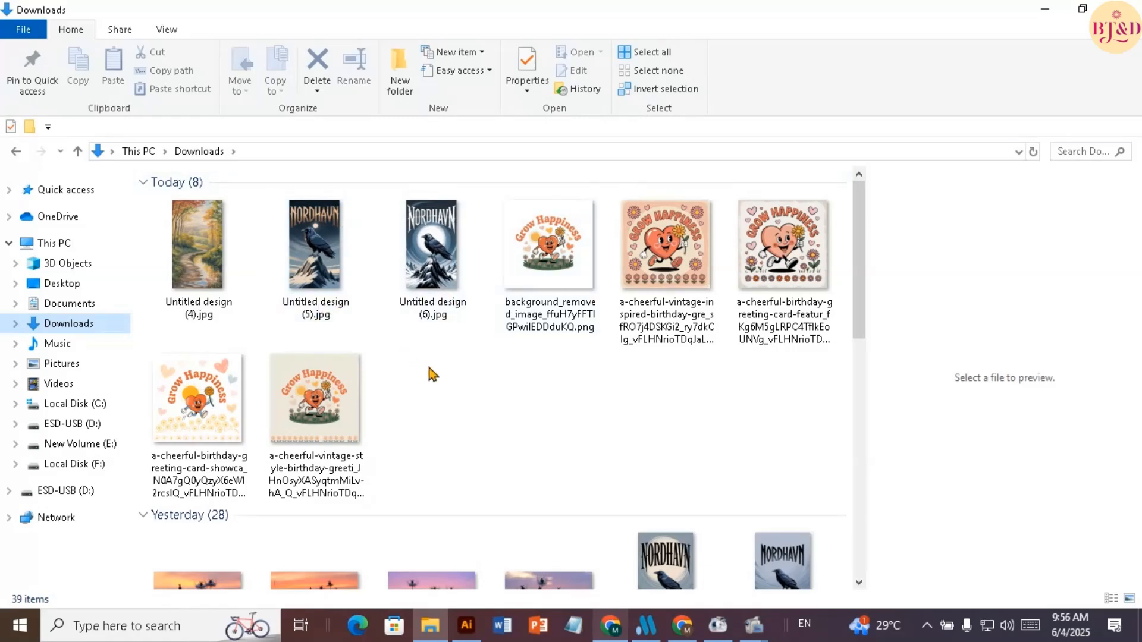
{"action": "scroll", "coordinate": [447, 357], "scroll_direction": "down", "scroll_amount": 4}
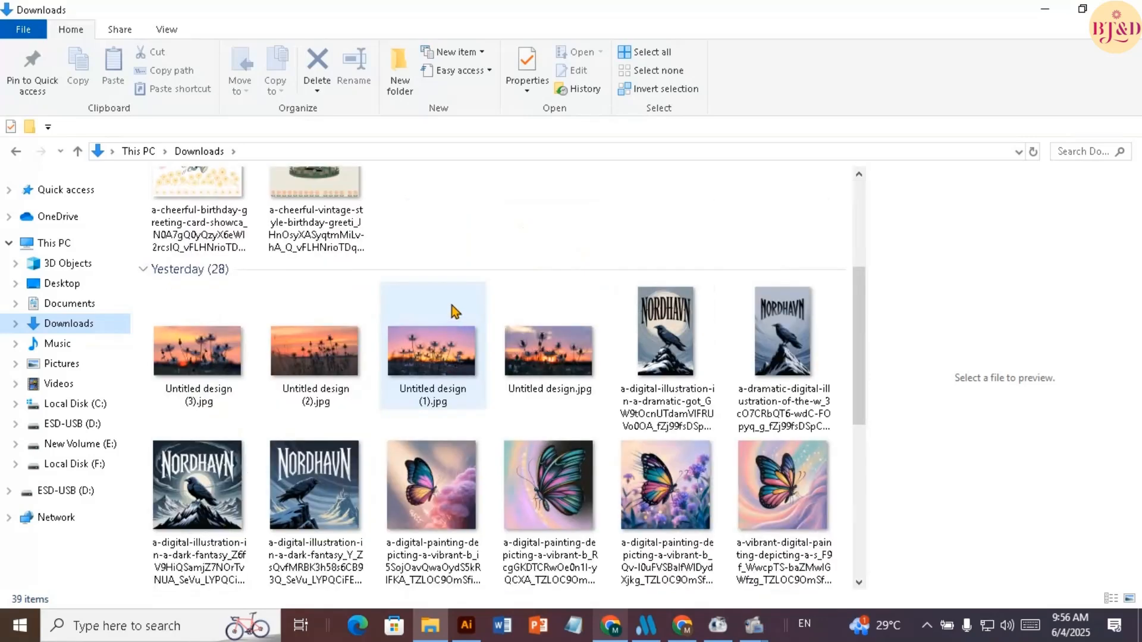
{"action": "scroll", "coordinate": [451, 305], "scroll_direction": "up", "scroll_amount": 4}
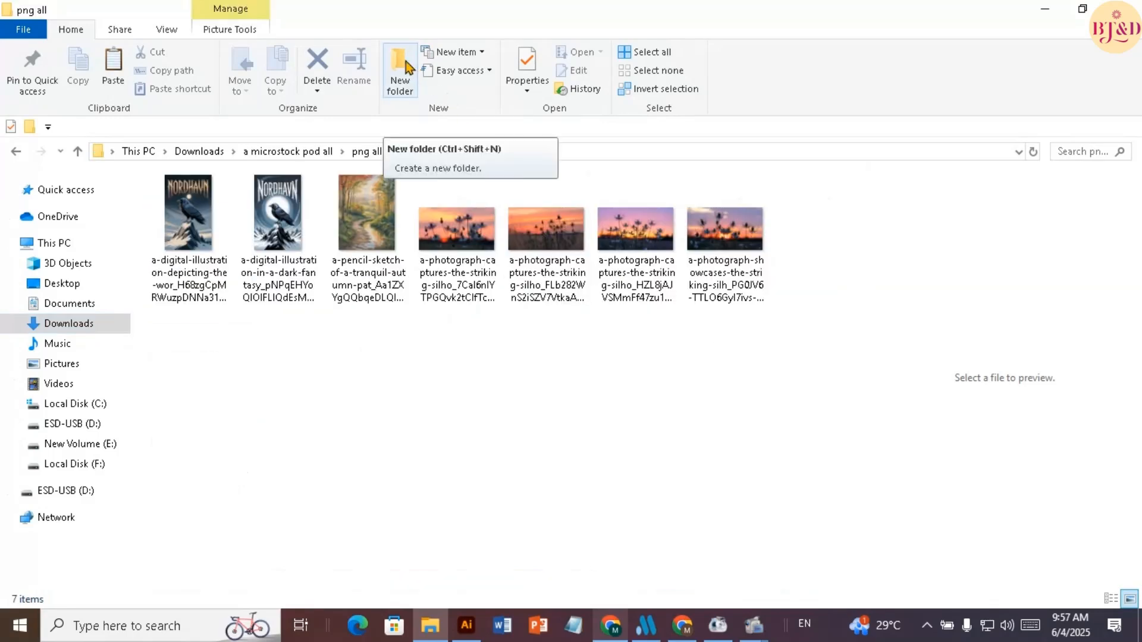
{"action": "left_click", "coordinate": [407, 73]}
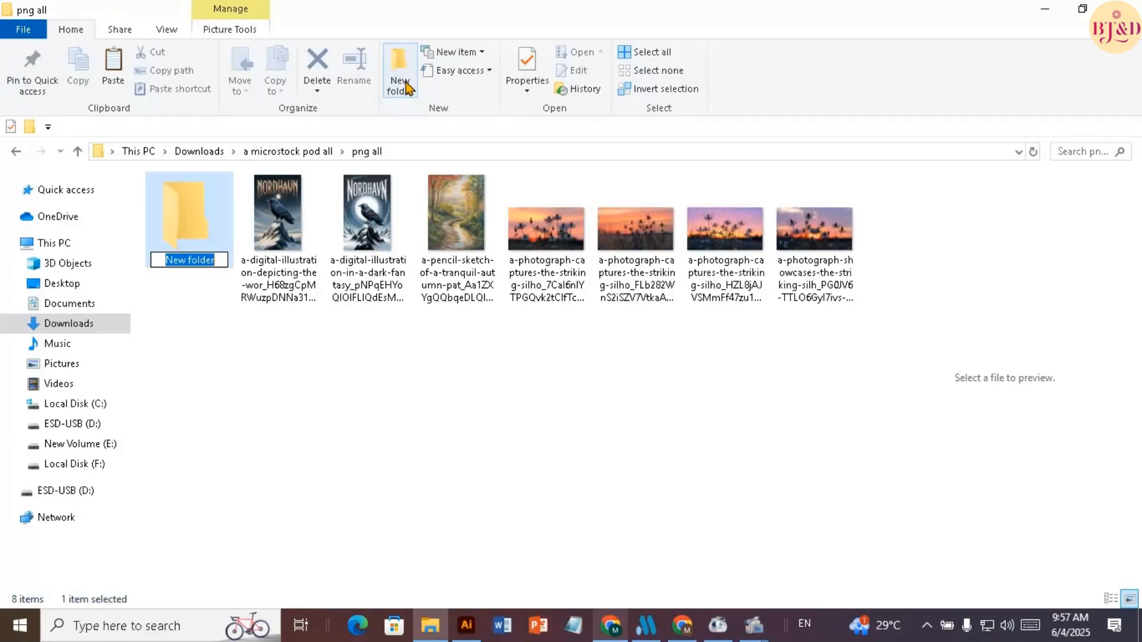
{"action": "left_click", "coordinate": [213, 346]}
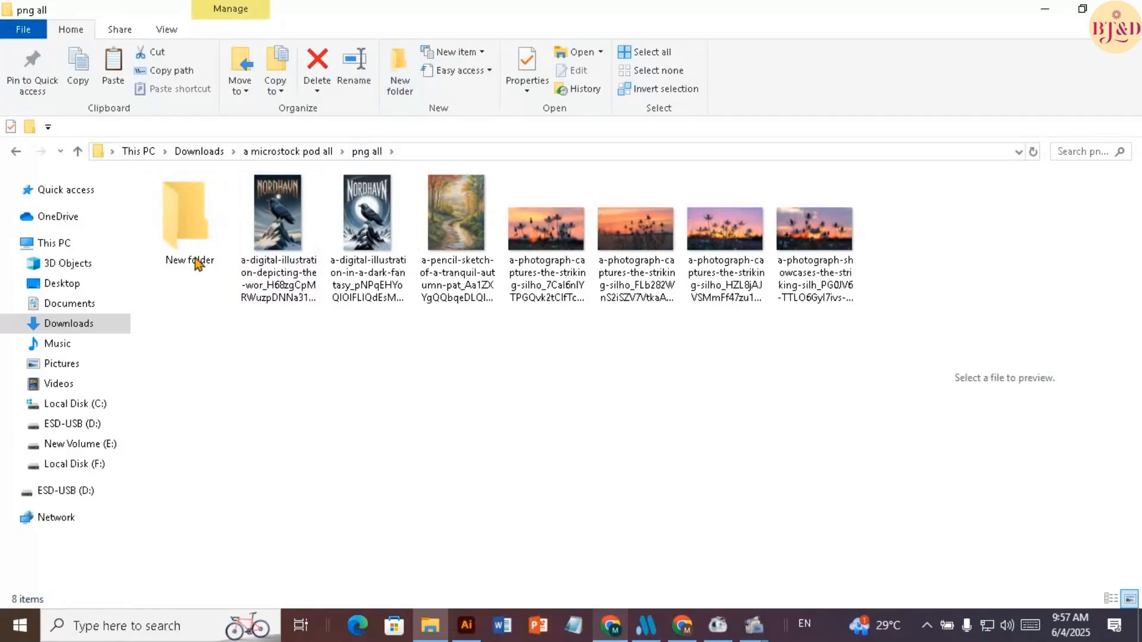
{"action": "double_click", "coordinate": [189, 236]}
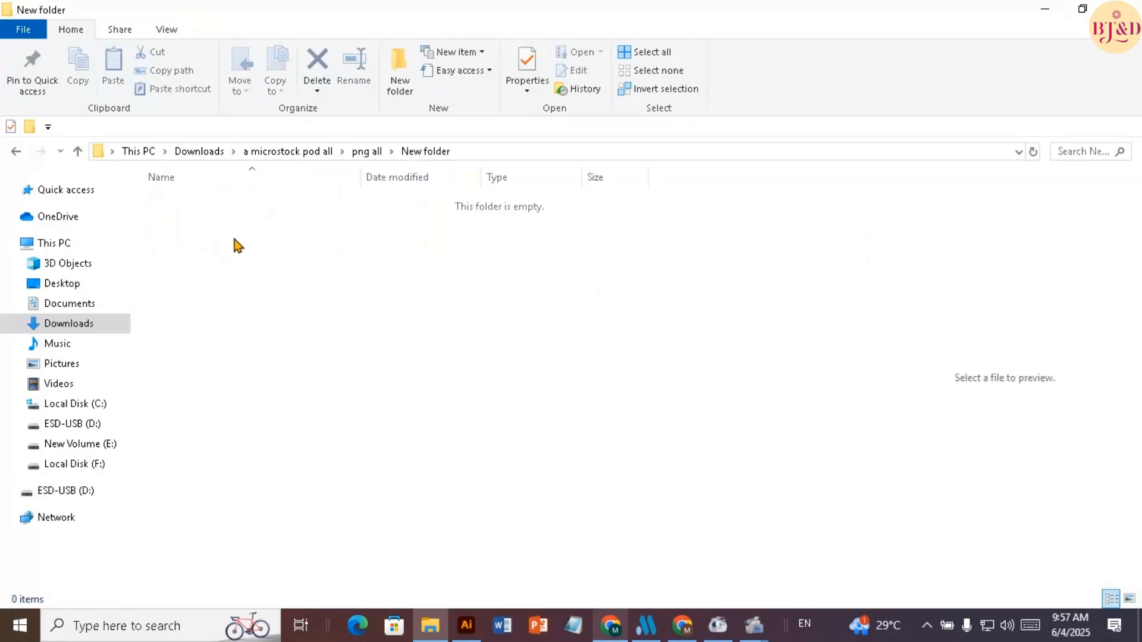
{"action": "key", "text": "ctrl+v"}
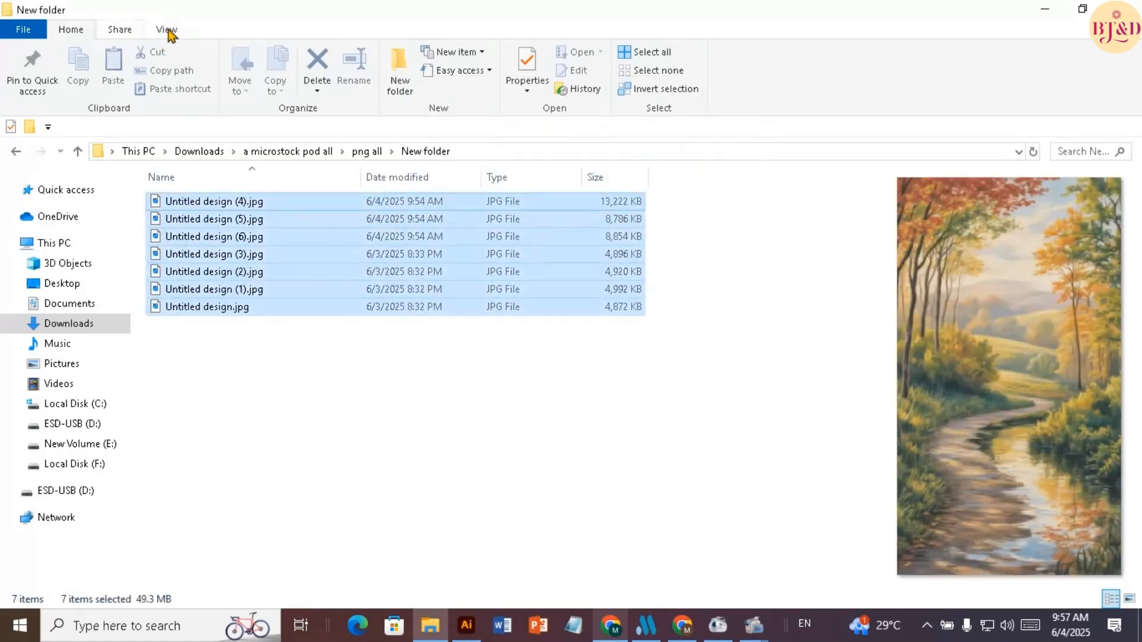
Display the pasted JPGs as large icons and minimise the folder window
{"action": "left_click", "coordinate": [168, 31]}
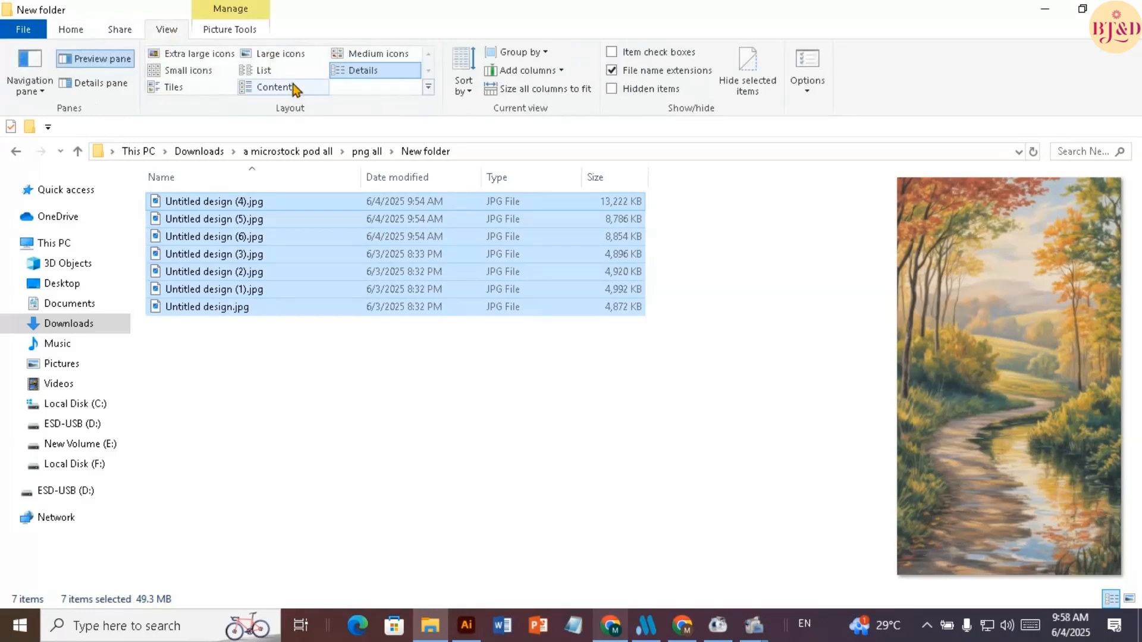
{"action": "left_click", "coordinate": [290, 57]}
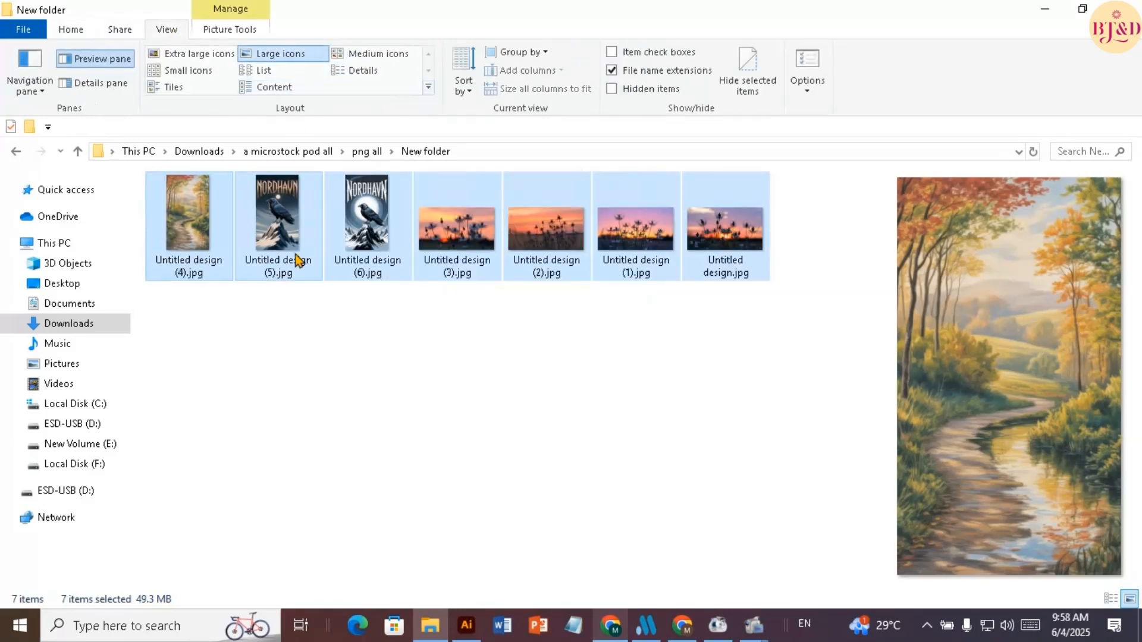
{"action": "left_click", "coordinate": [284, 327]}
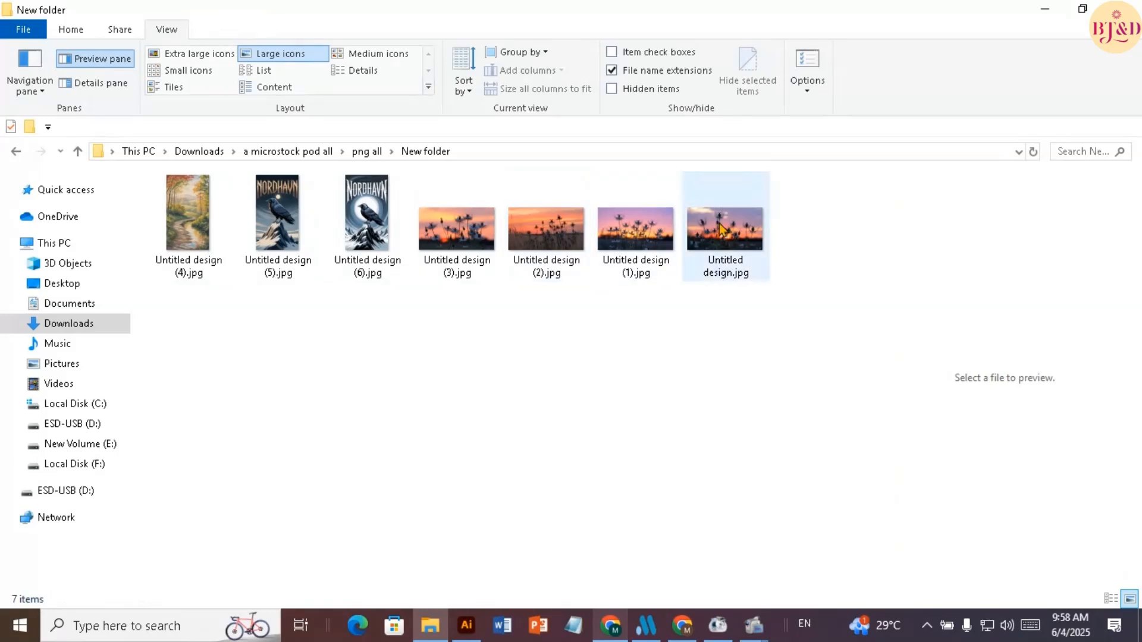
{"action": "left_click", "coordinate": [70, 31]}
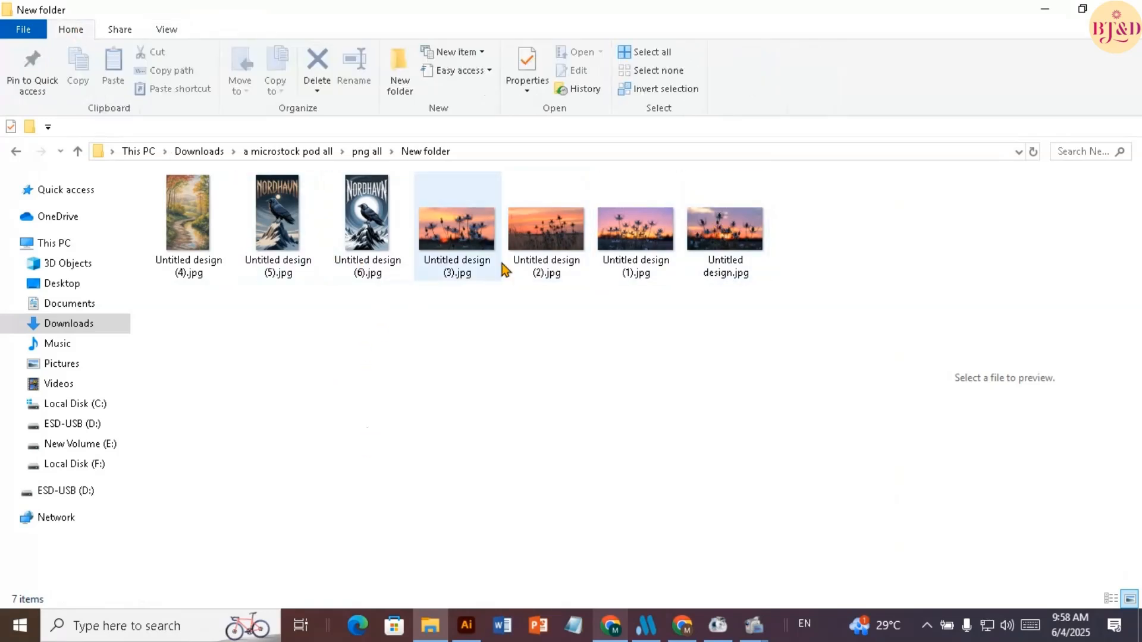
{"action": "left_click", "coordinate": [1045, 9]}
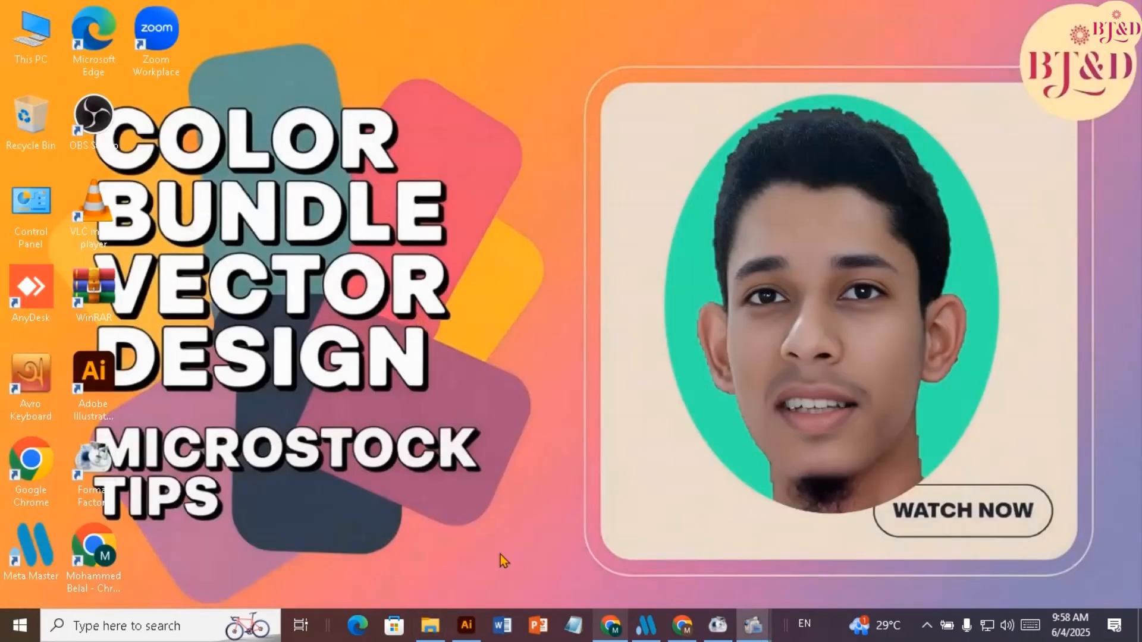
Switch to Meta Master in Image mode and set minimum keywords to 40, maximum keywords to 45 and maximum description words to 48
{"action": "left_click", "coordinate": [653, 634]}
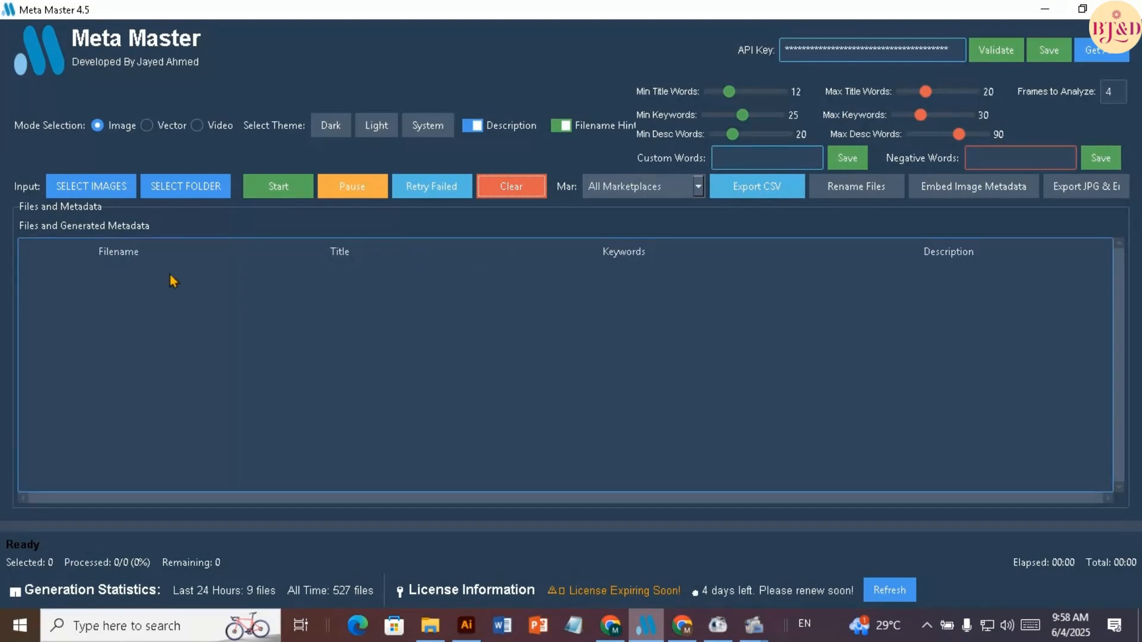
{"action": "left_click", "coordinate": [113, 129]}
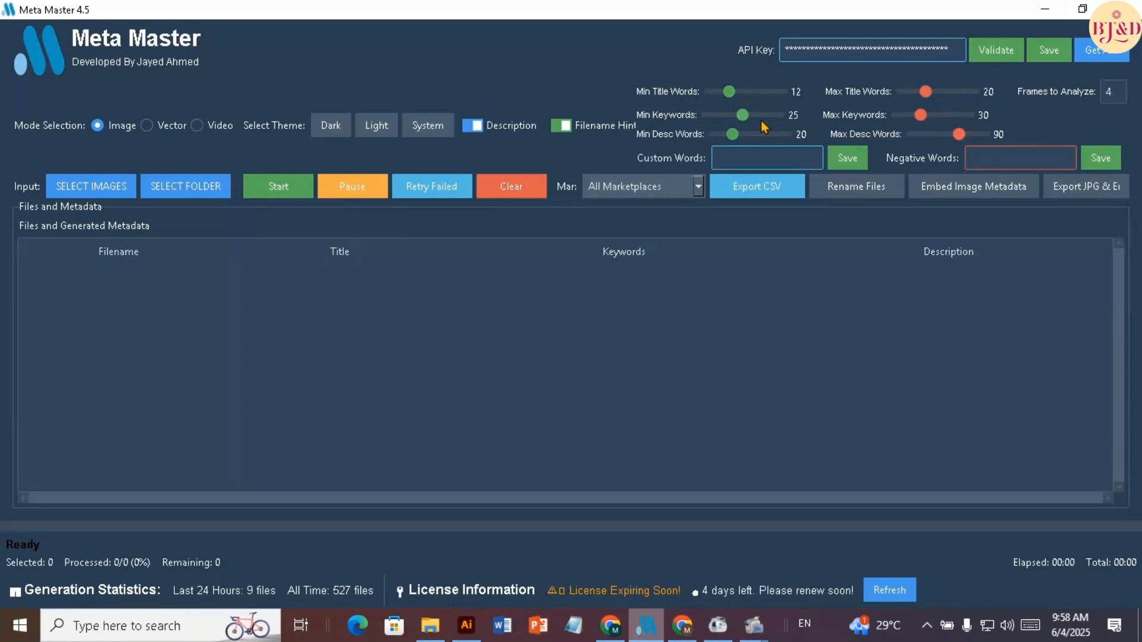
{"action": "left_click_drag", "start_coordinate": [742, 119], "coordinate": [779, 117]}
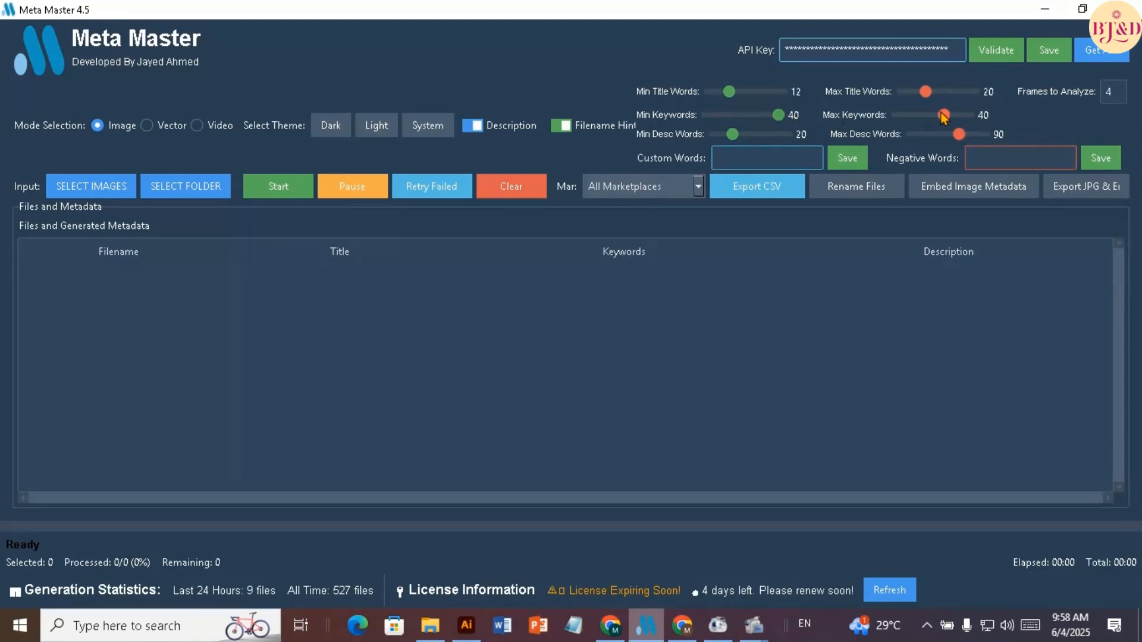
{"action": "left_click_drag", "start_coordinate": [944, 115], "coordinate": [964, 119]}
{"action": "left_click_drag", "start_coordinate": [960, 113], "coordinate": [959, 113]}
{"action": "left_click_drag", "start_coordinate": [959, 143], "coordinate": [932, 144]}
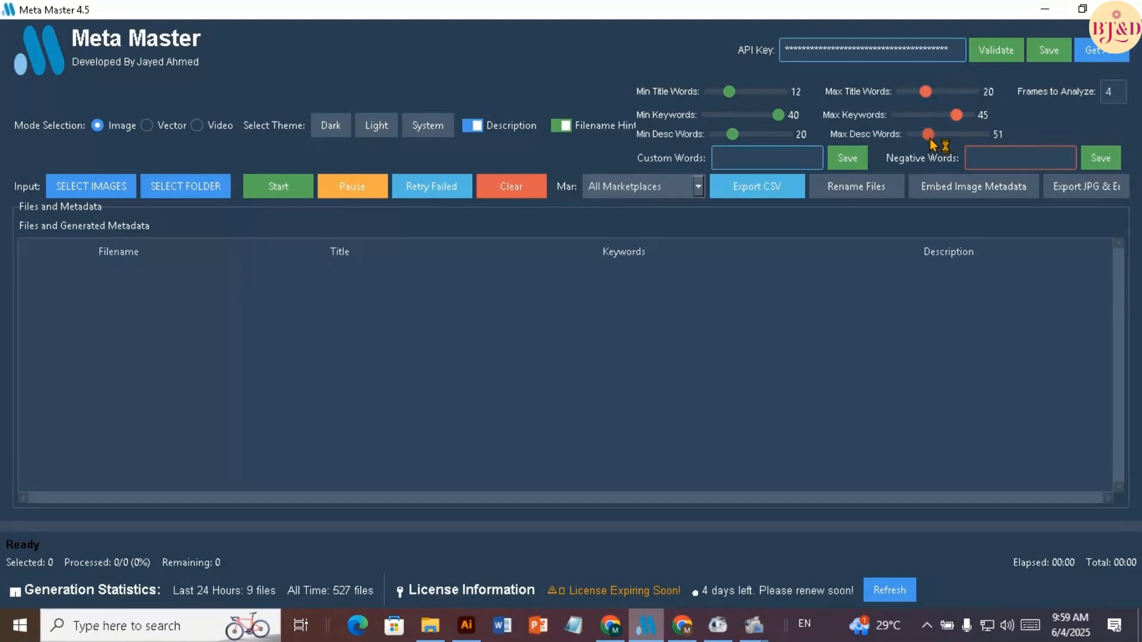
{"action": "left_click_drag", "start_coordinate": [933, 144], "coordinate": [931, 143]}
Load the New folder inside png all as input and generate titles, keywords and descriptions for its images
{"action": "left_click", "coordinate": [204, 193]}
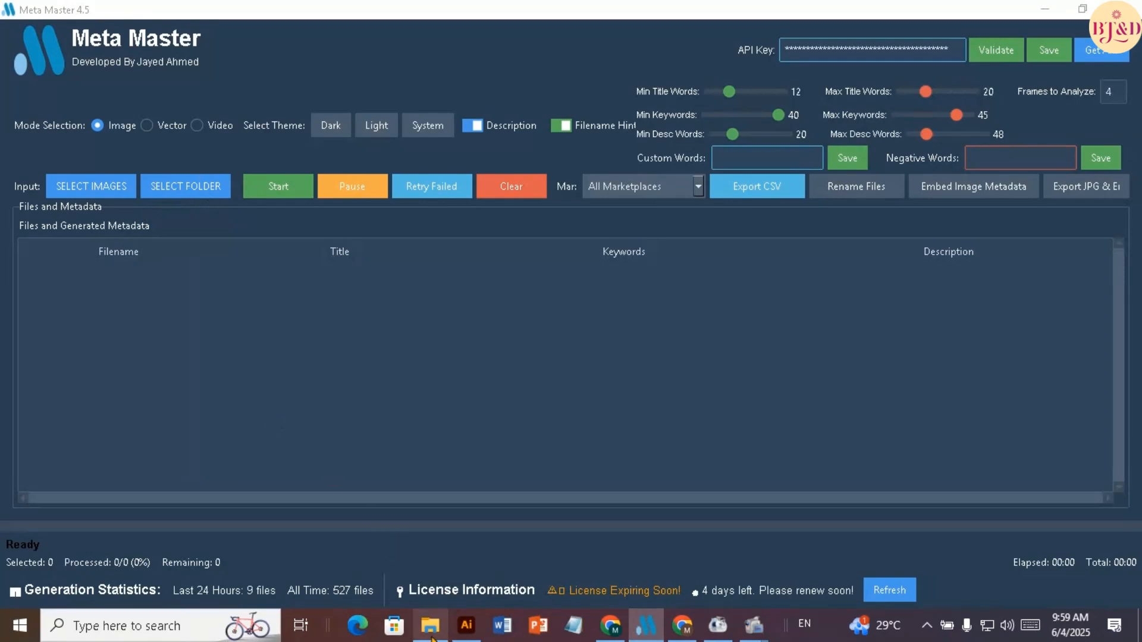
{"action": "left_click", "coordinate": [191, 197]}
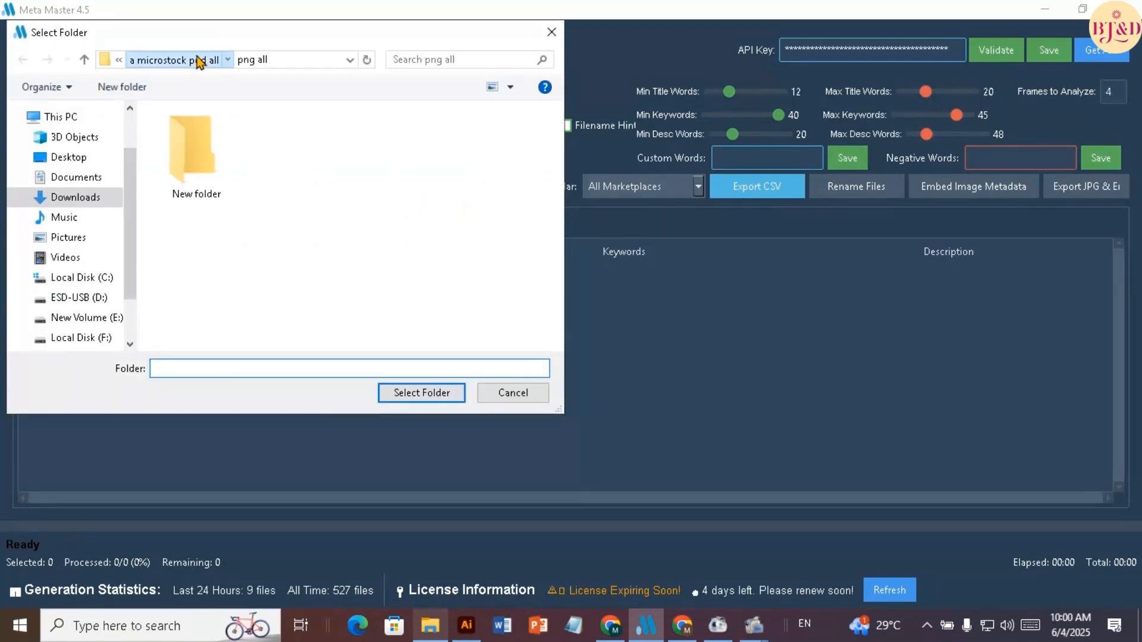
{"action": "left_click", "coordinate": [199, 60]}
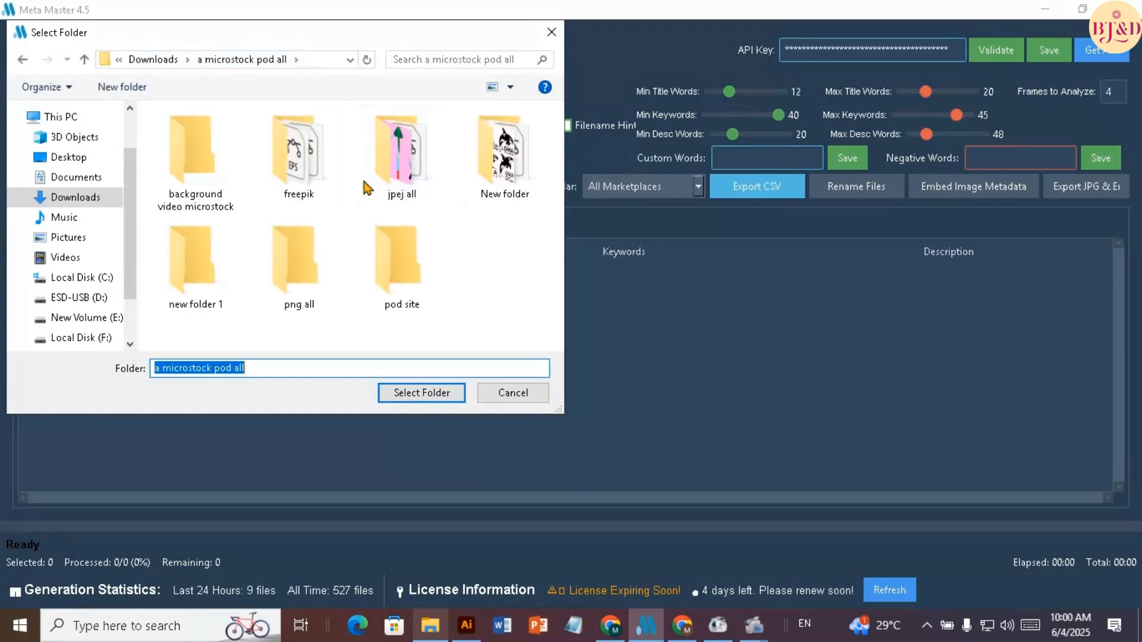
{"action": "double_click", "coordinate": [298, 262]}
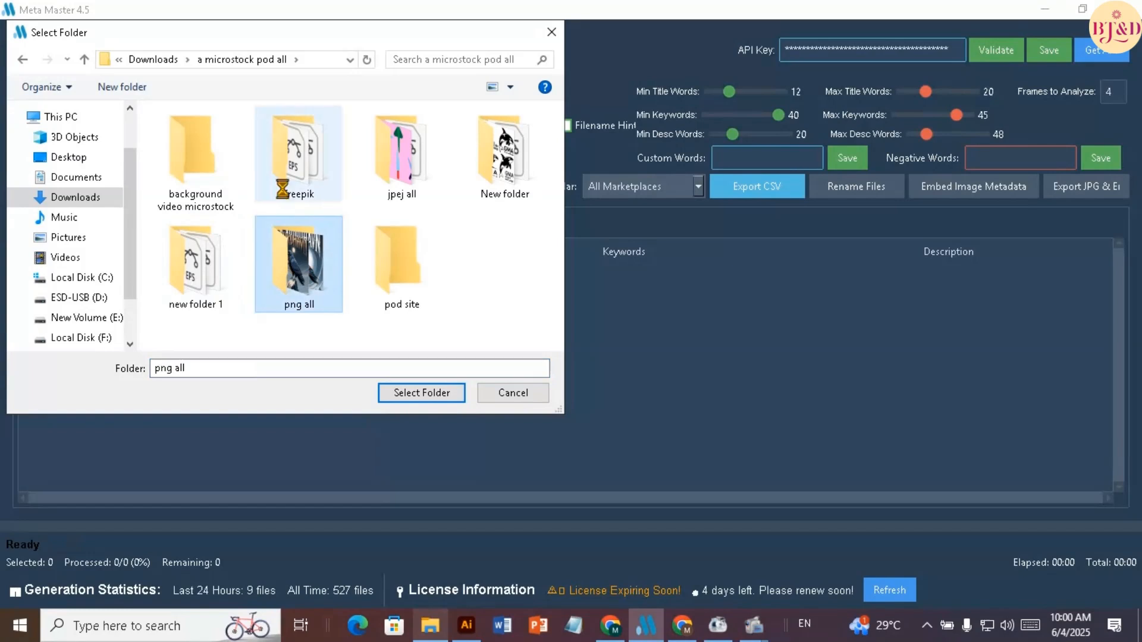
{"action": "left_click", "coordinate": [208, 169]}
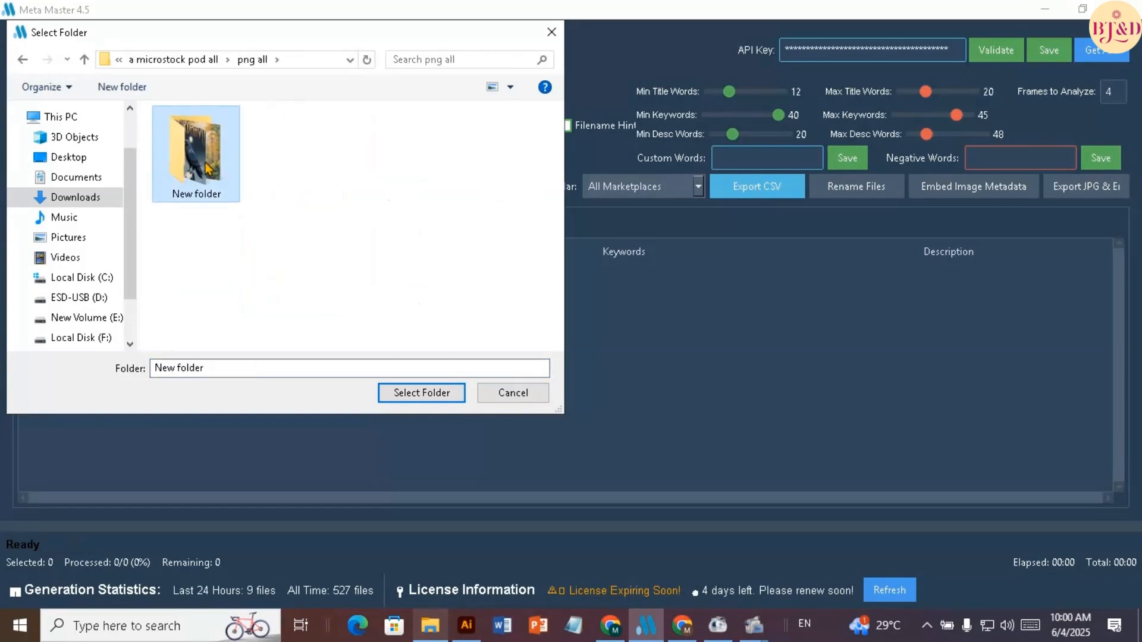
{"action": "left_click", "coordinate": [409, 397]}
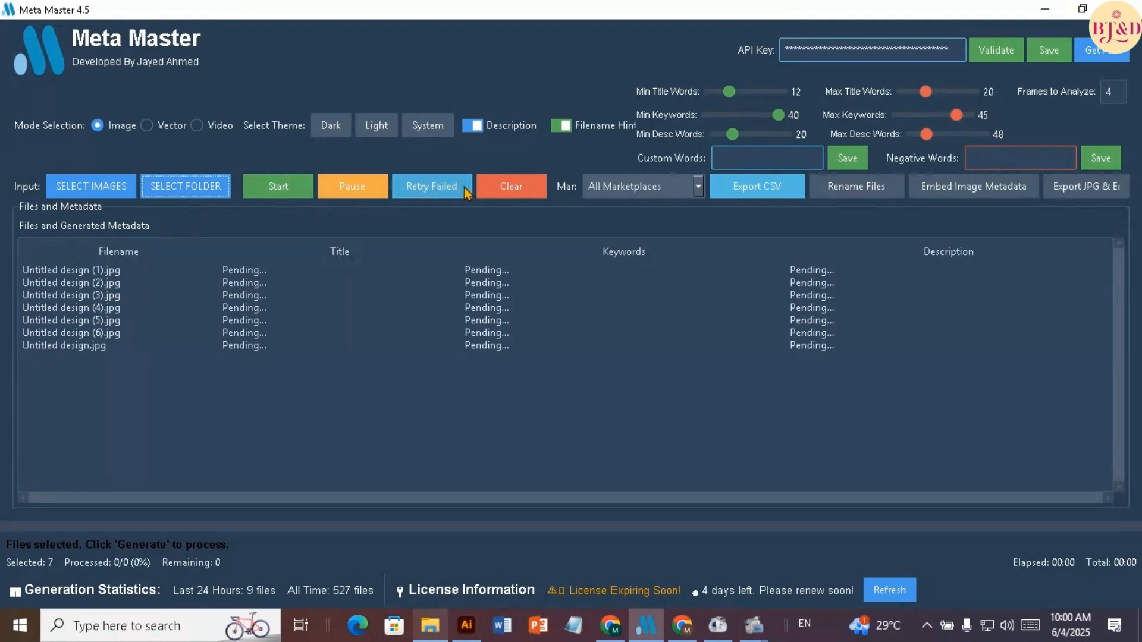
{"action": "left_click", "coordinate": [279, 186]}
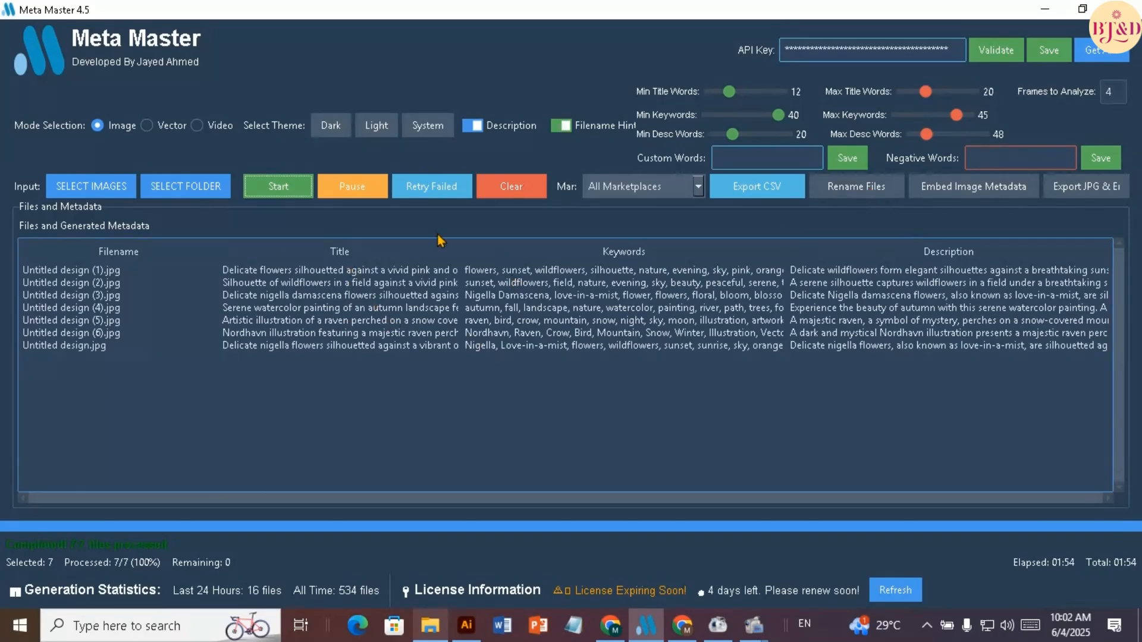
Rename the image files in New folder according to their generated titles
{"action": "left_click", "coordinate": [859, 189]}
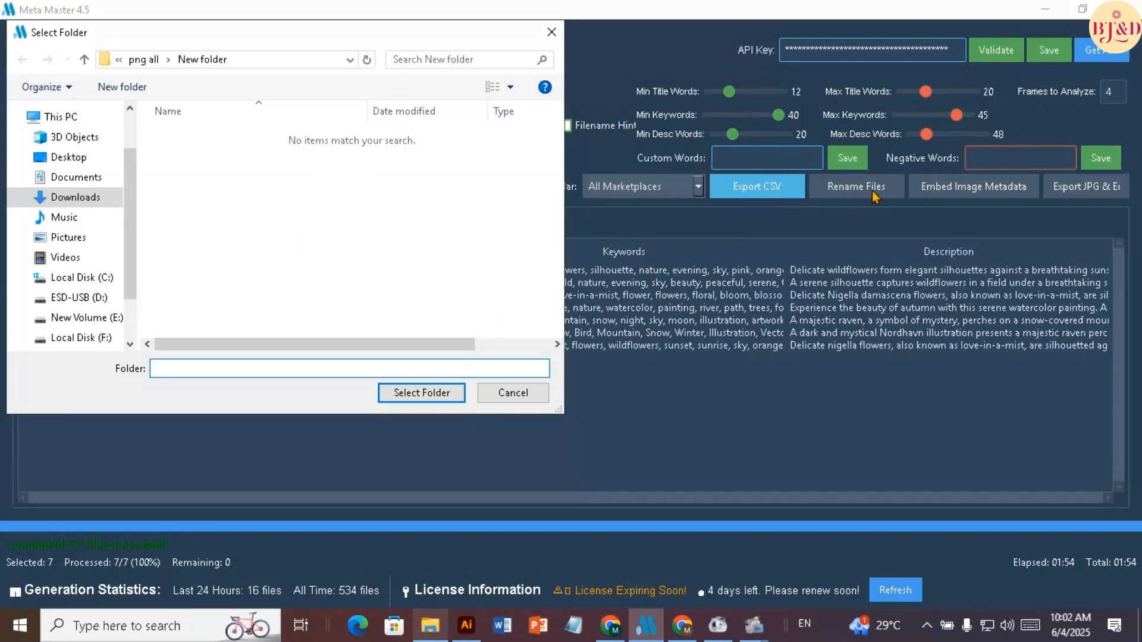
{"action": "left_click", "coordinate": [429, 394]}
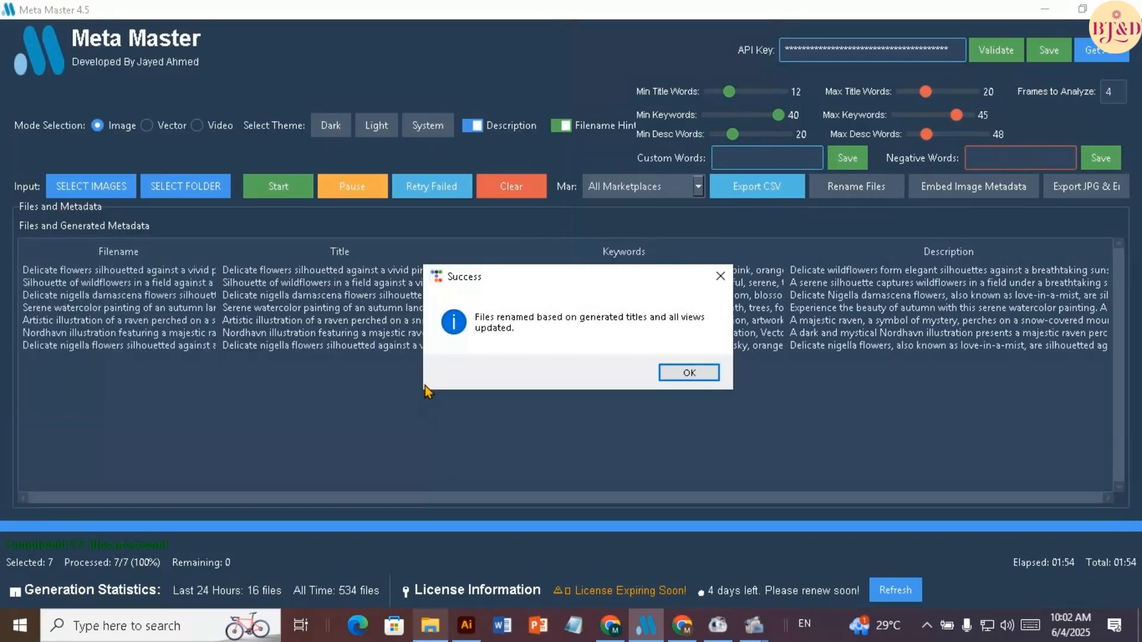
{"action": "left_click", "coordinate": [685, 373]}
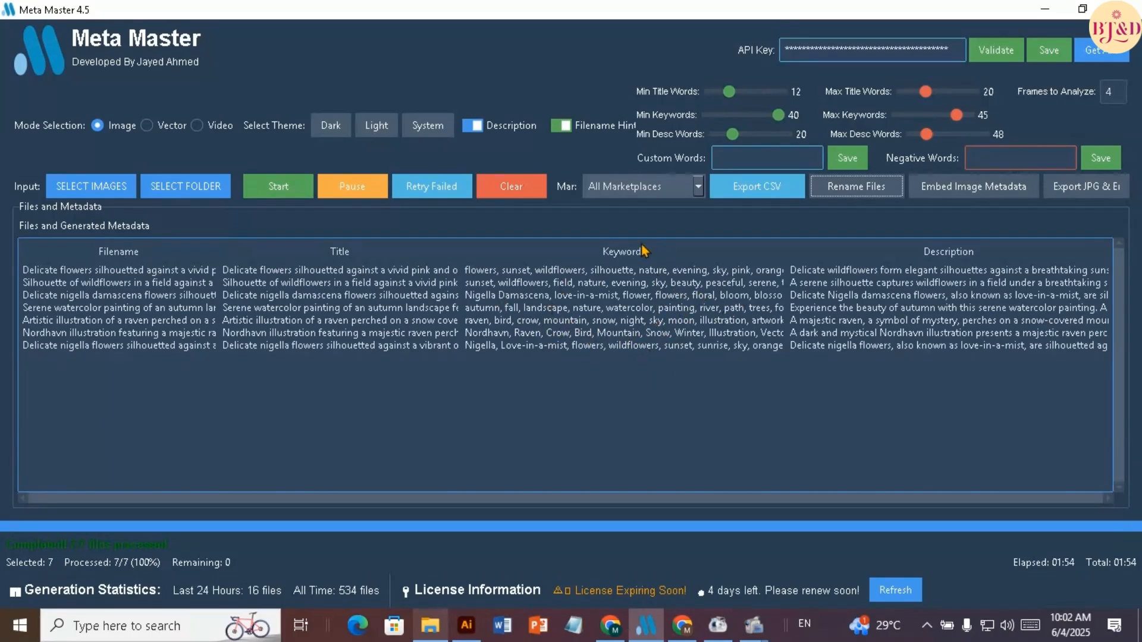
Embed the generated metadata into the renamed images, and clear the file list before minimising Meta Master
{"action": "left_click", "coordinate": [957, 188]}
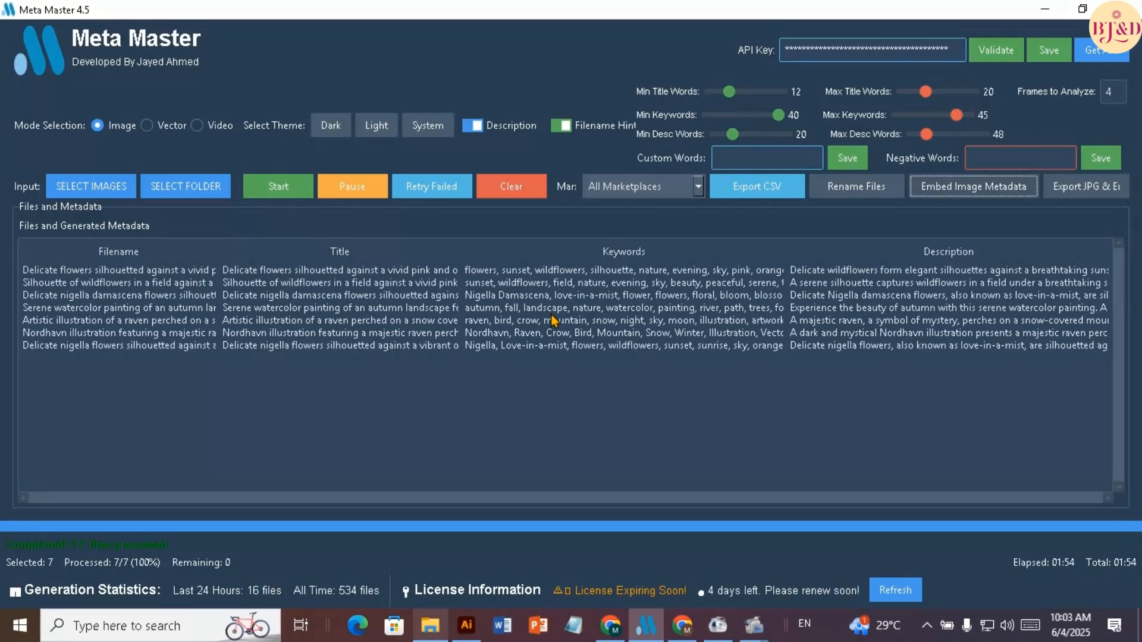
{"action": "left_click", "coordinate": [956, 189]}
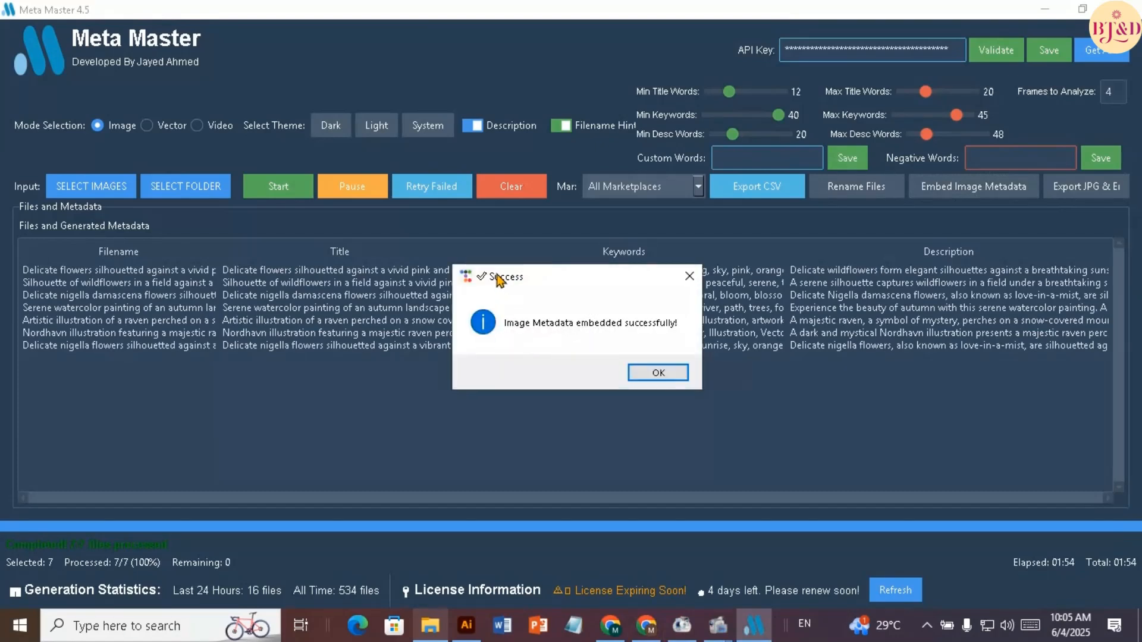
{"action": "left_click", "coordinate": [676, 374]}
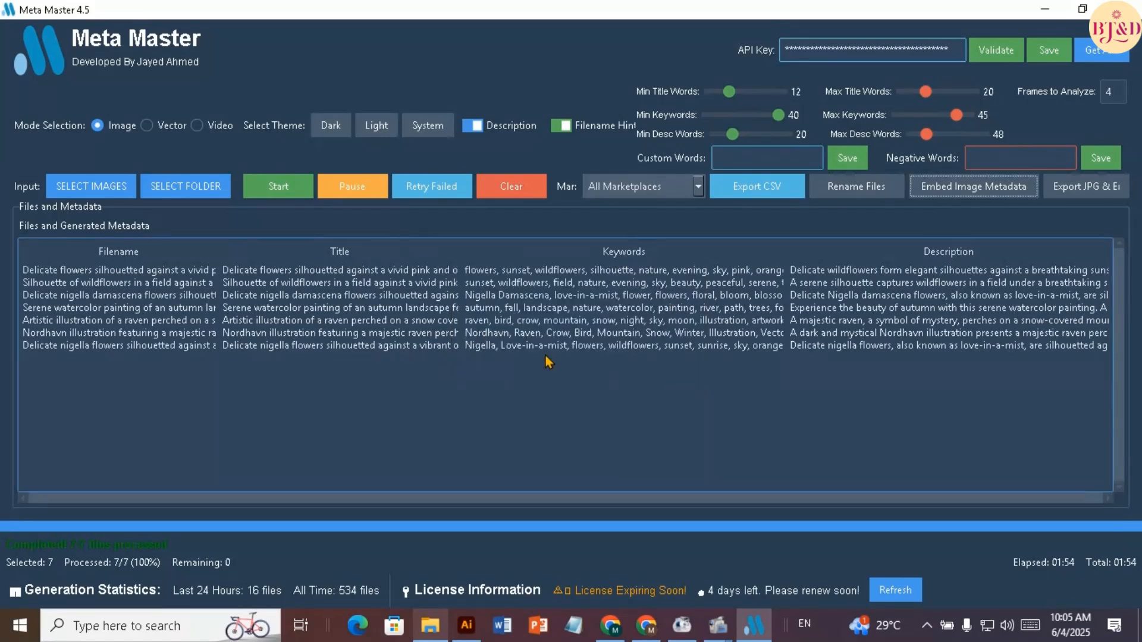
{"action": "left_click", "coordinate": [510, 186]}
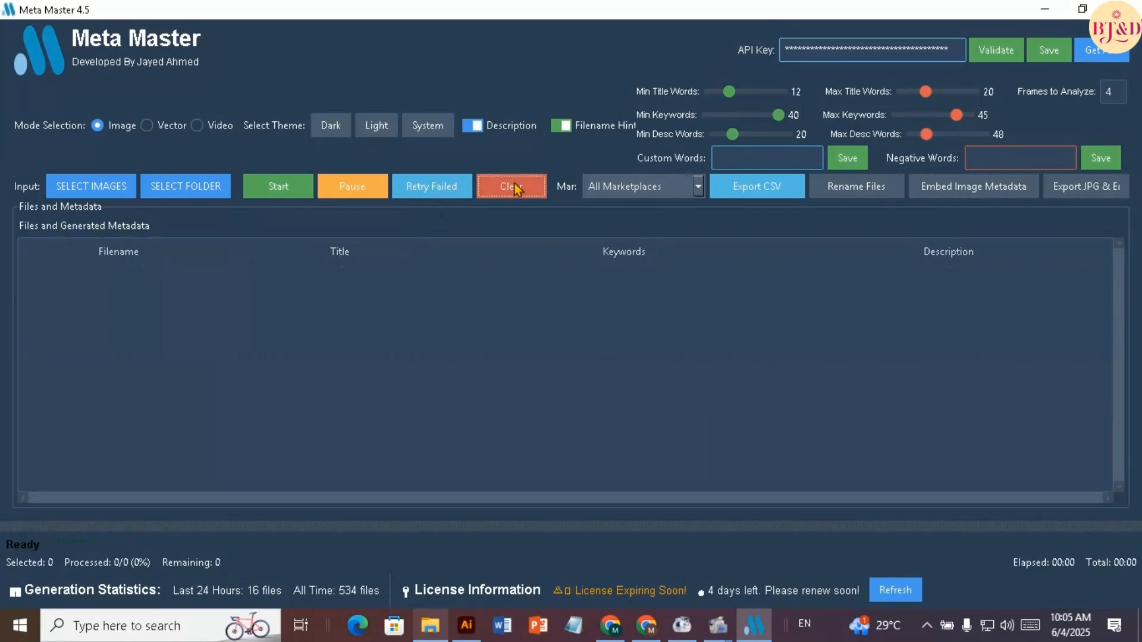
{"action": "left_click", "coordinate": [1044, 12]}
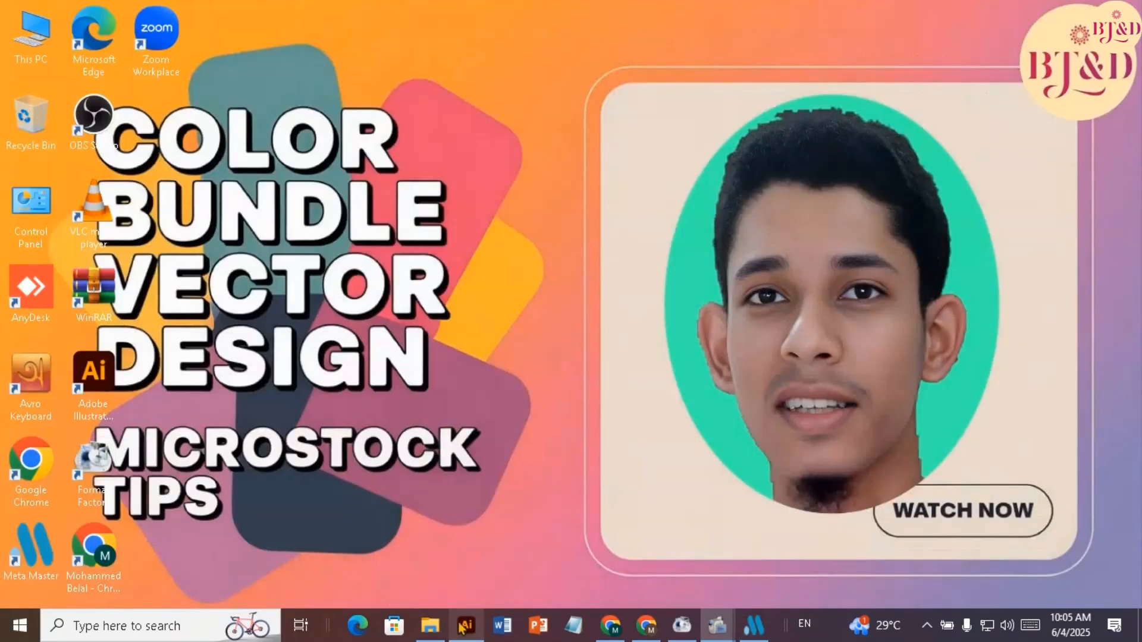
Review the renamed image files in New folder and preview the nigella flowers image that has no thumbnail
{"action": "left_click", "coordinate": [430, 624]}
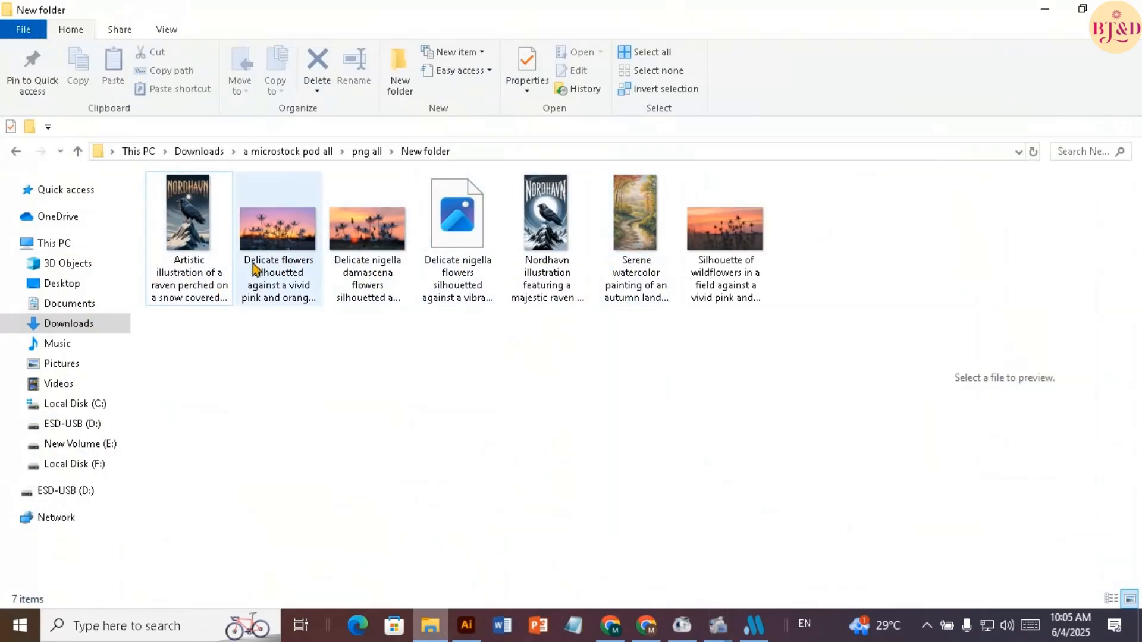
{"action": "mouse_move", "coordinate": [183, 262]}
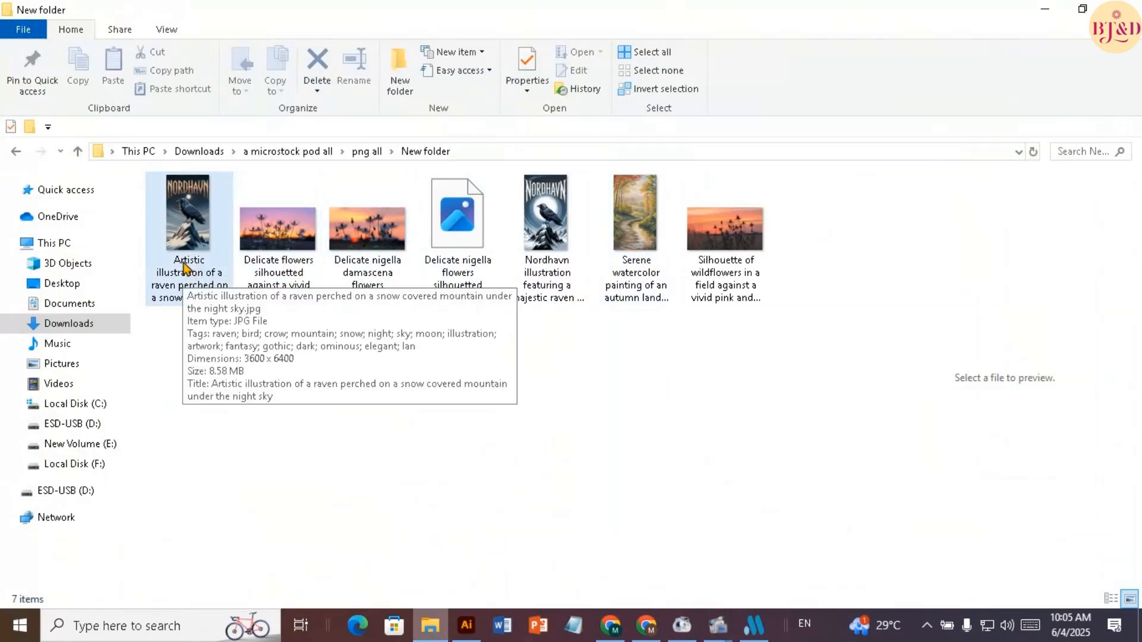
{"action": "left_click", "coordinate": [480, 232]}
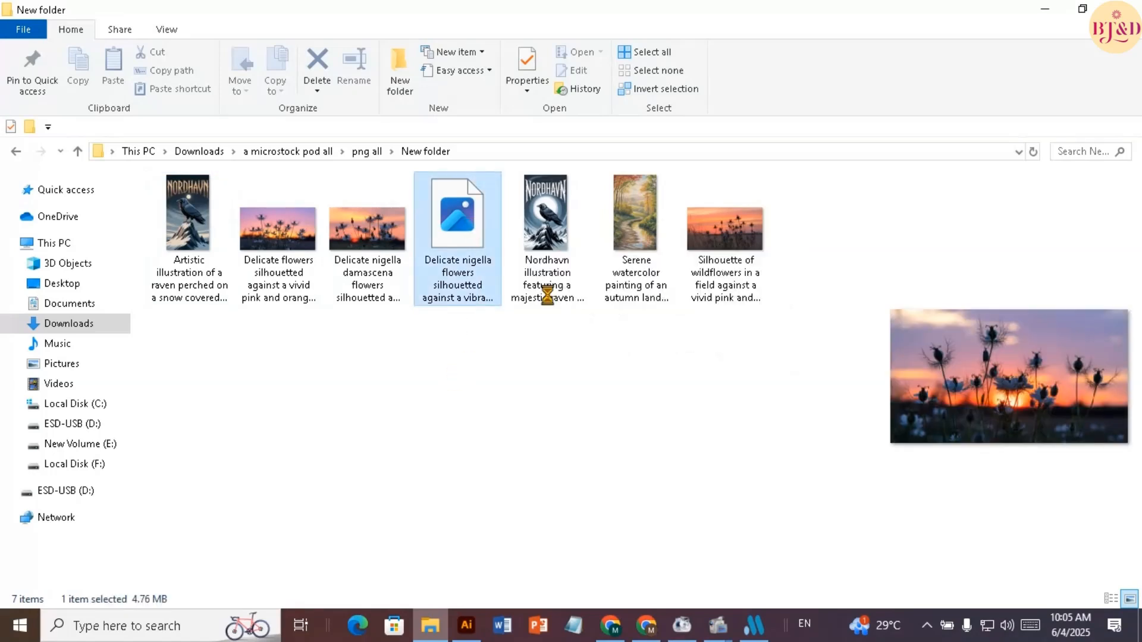
{"action": "left_click", "coordinate": [1048, 14]}
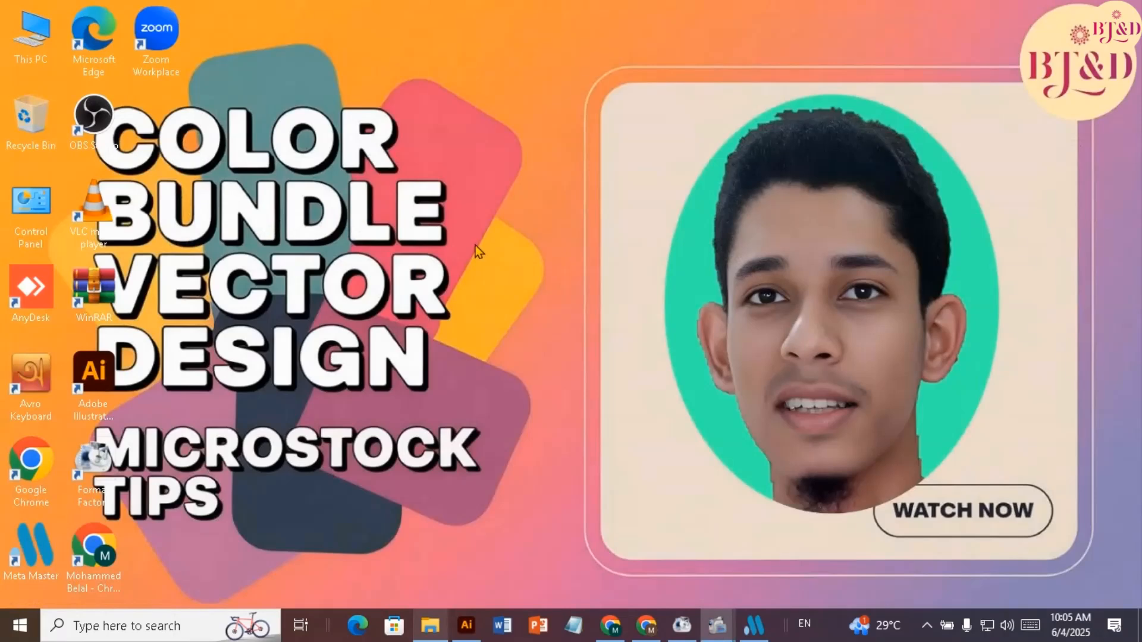
Switch to the Adobe Stock contributor page in Chrome and look over the new uploaded files
{"action": "left_click", "coordinate": [658, 630]}
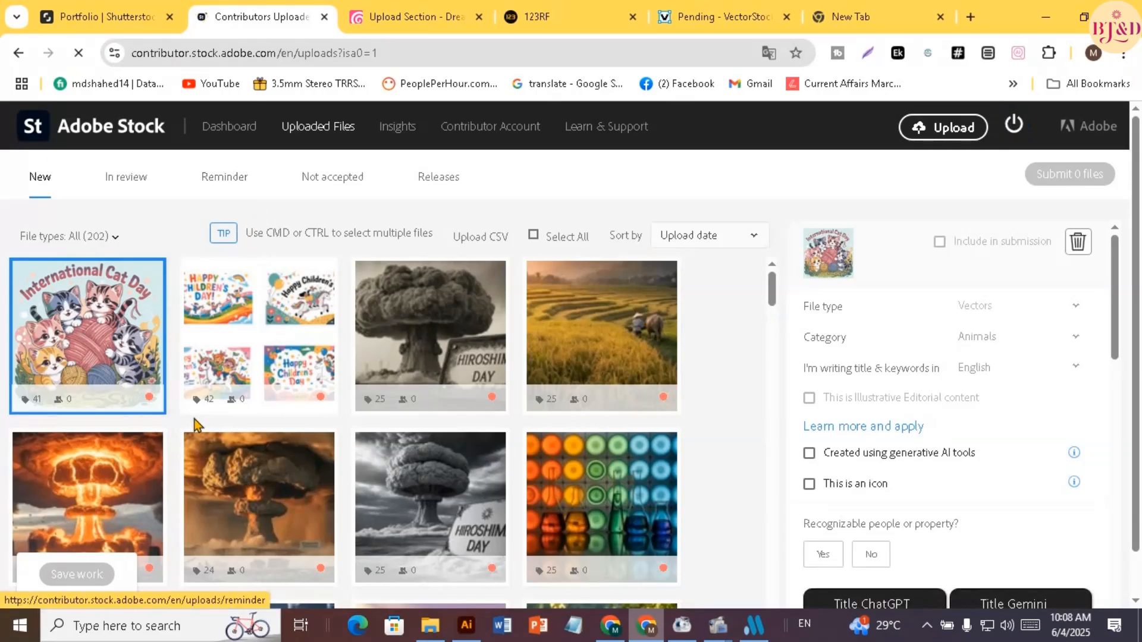
{"action": "scroll", "coordinate": [196, 425], "scroll_direction": "down", "scroll_amount": 3}
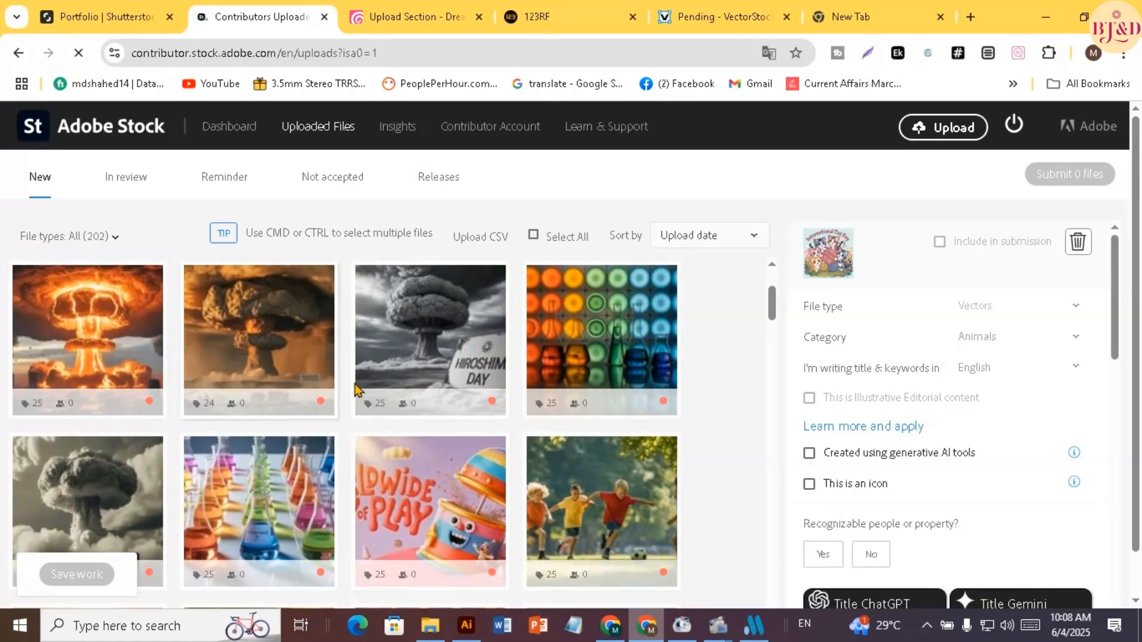
{"action": "scroll", "coordinate": [327, 387], "scroll_direction": "up", "scroll_amount": 3}
{"action": "mouse_move", "coordinate": [281, 388]}
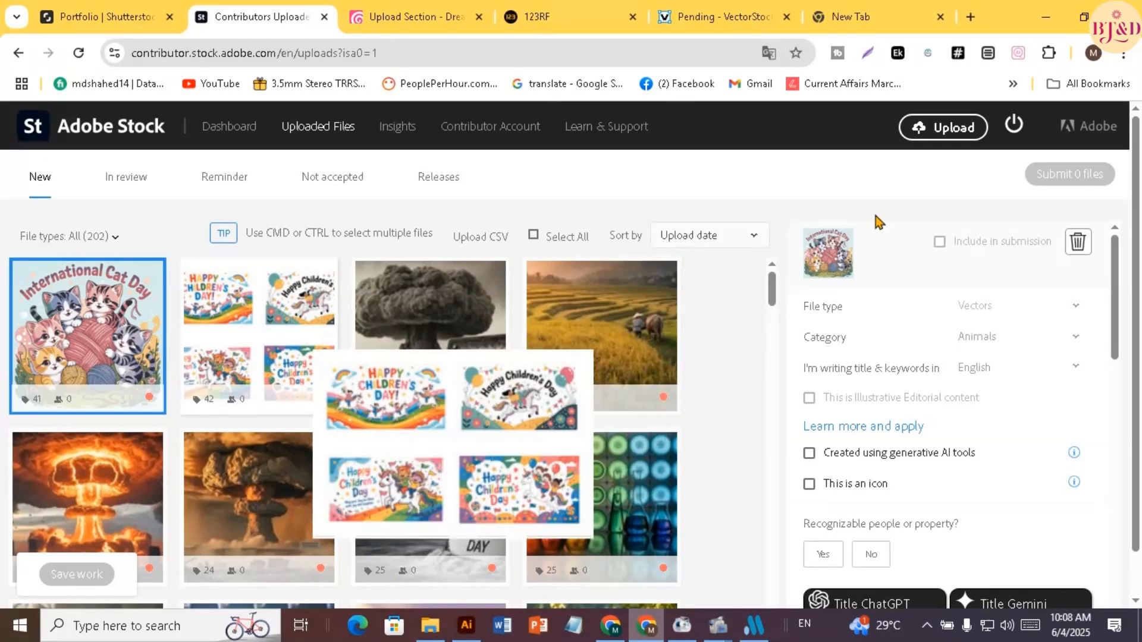
Start a file upload on Adobe Stock and browse to New folder inside png all under a microstock pod all
{"action": "left_click", "coordinate": [947, 136]}
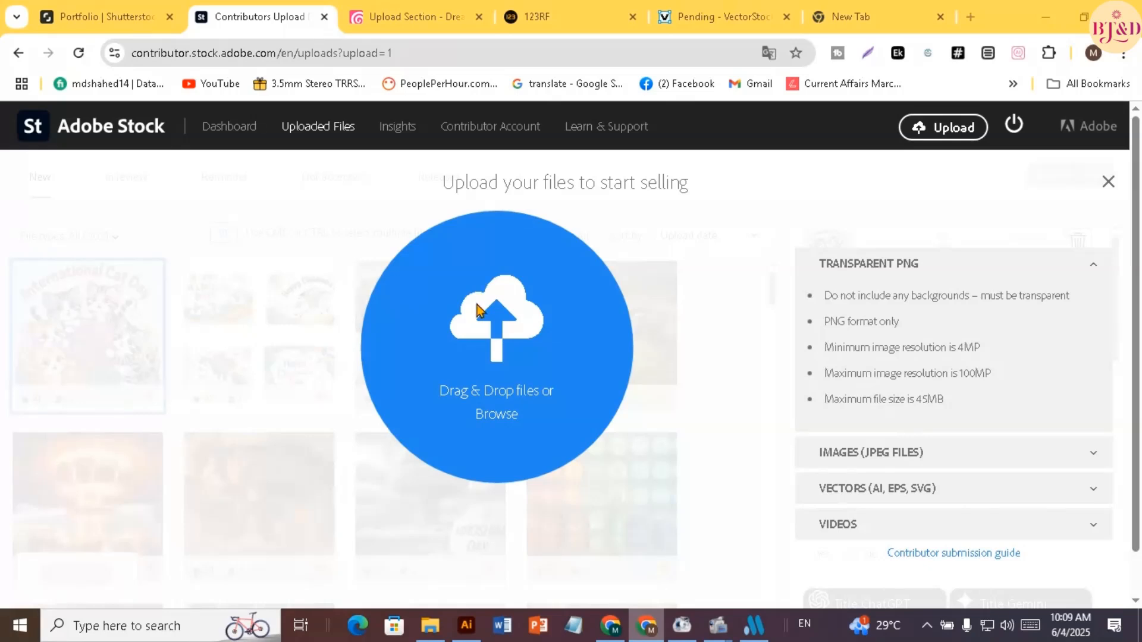
{"action": "left_click", "coordinate": [477, 310]}
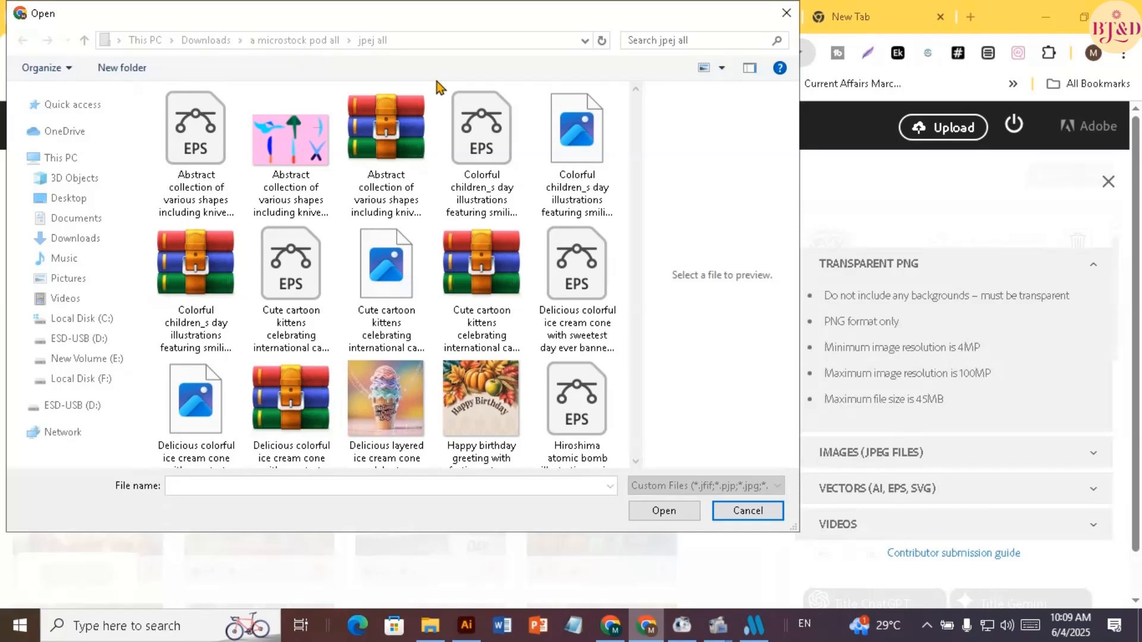
{"action": "left_click", "coordinate": [308, 45]}
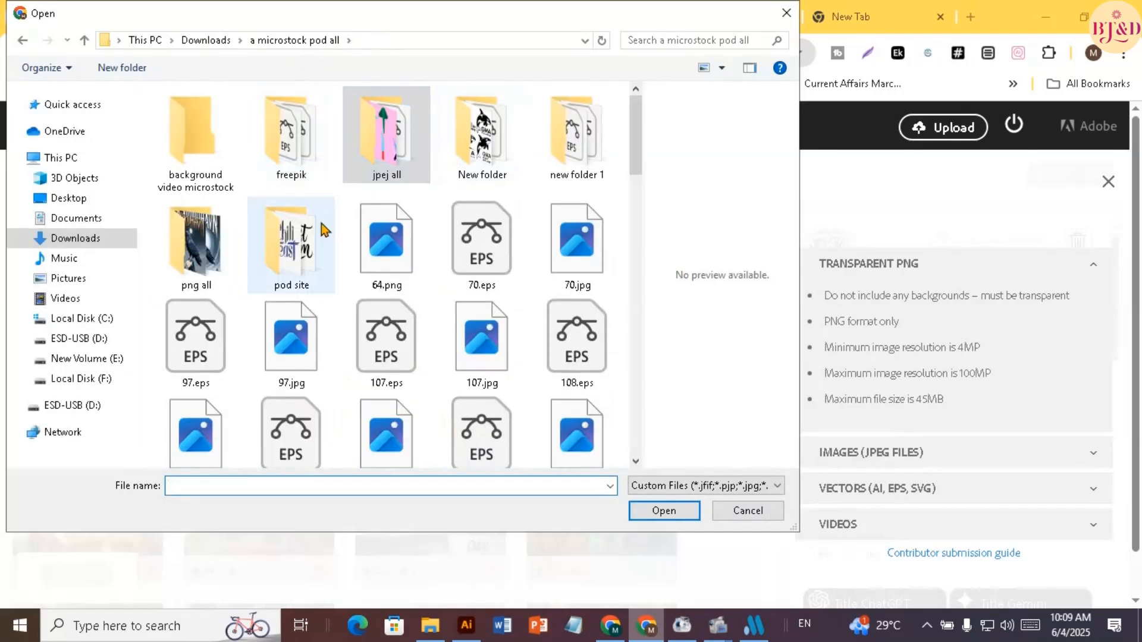
{"action": "left_click", "coordinate": [214, 256]}
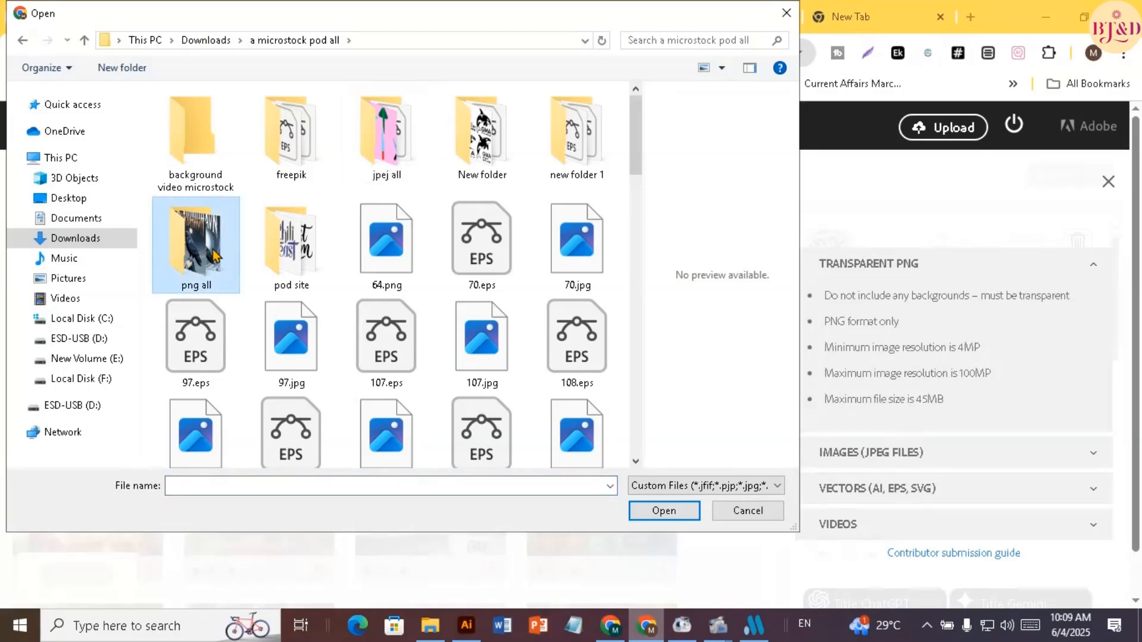
{"action": "double_click", "coordinate": [214, 256]}
{"action": "left_click", "coordinate": [206, 156]}
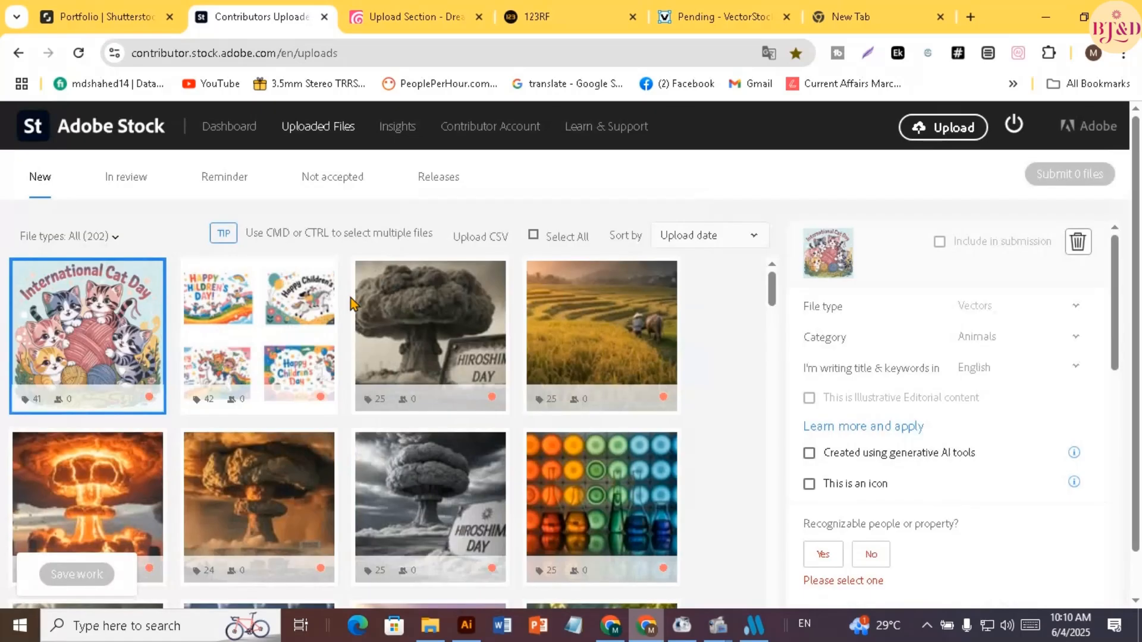
Upload all seven images from New folder to Adobe Stock
{"action": "left_click", "coordinate": [946, 136]}
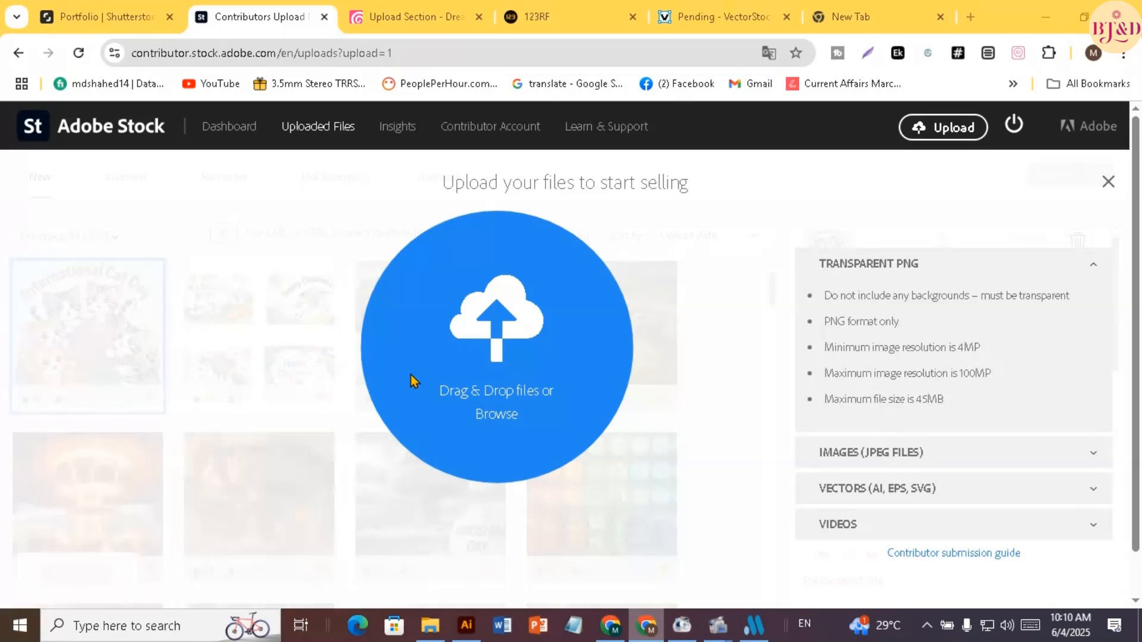
{"action": "left_click", "coordinate": [414, 380]}
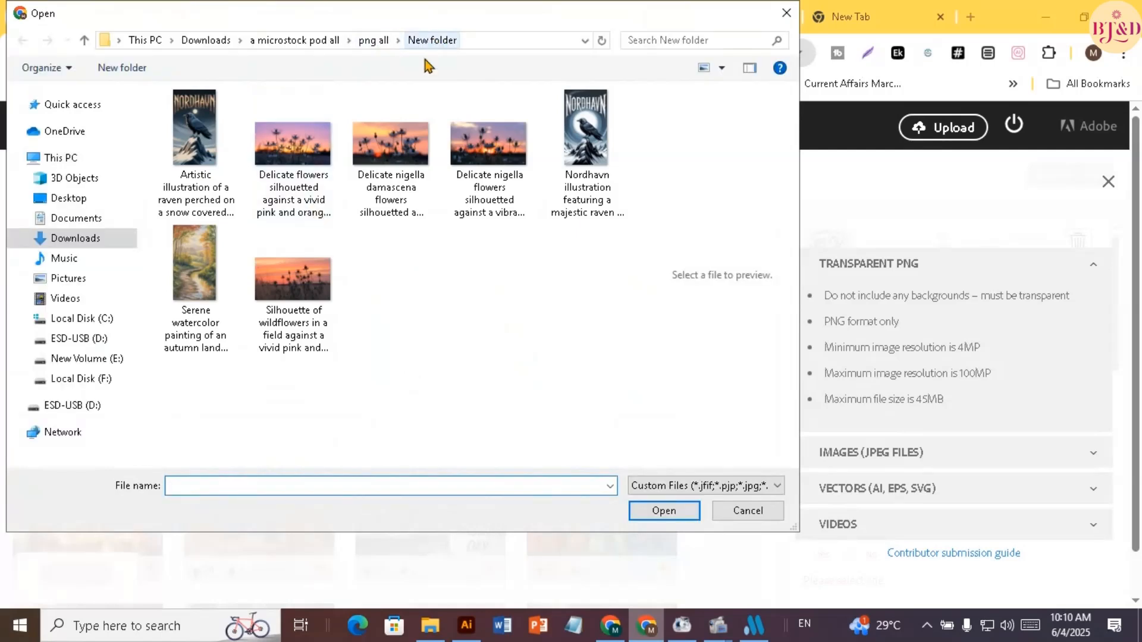
{"action": "left_click", "coordinate": [200, 141]}
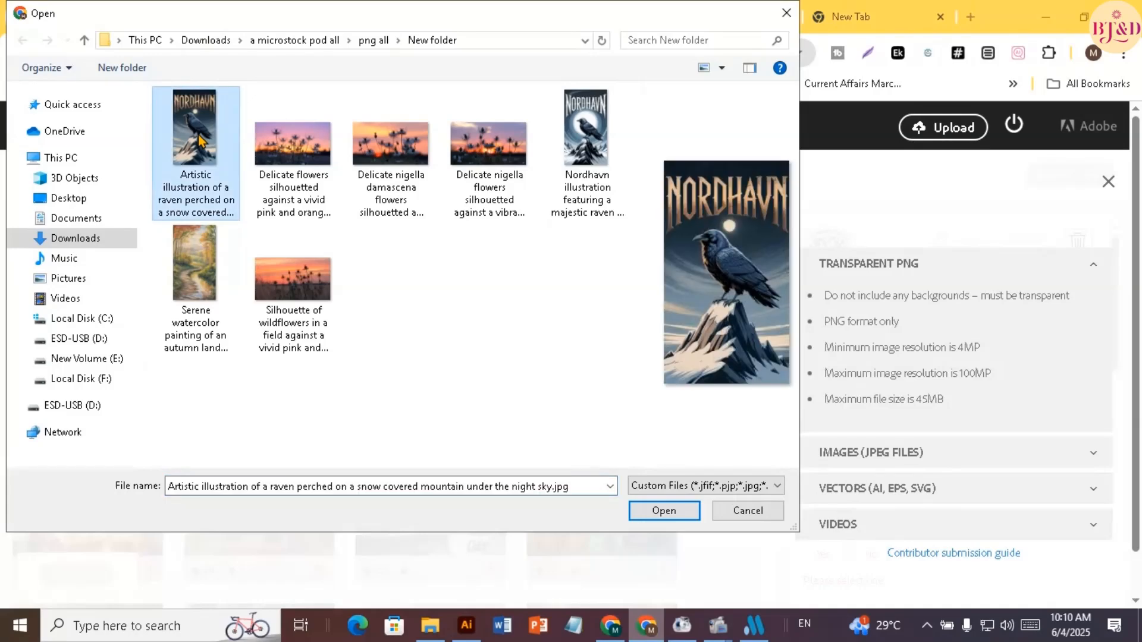
{"action": "left_click", "coordinate": [311, 297], "text": "shift"}
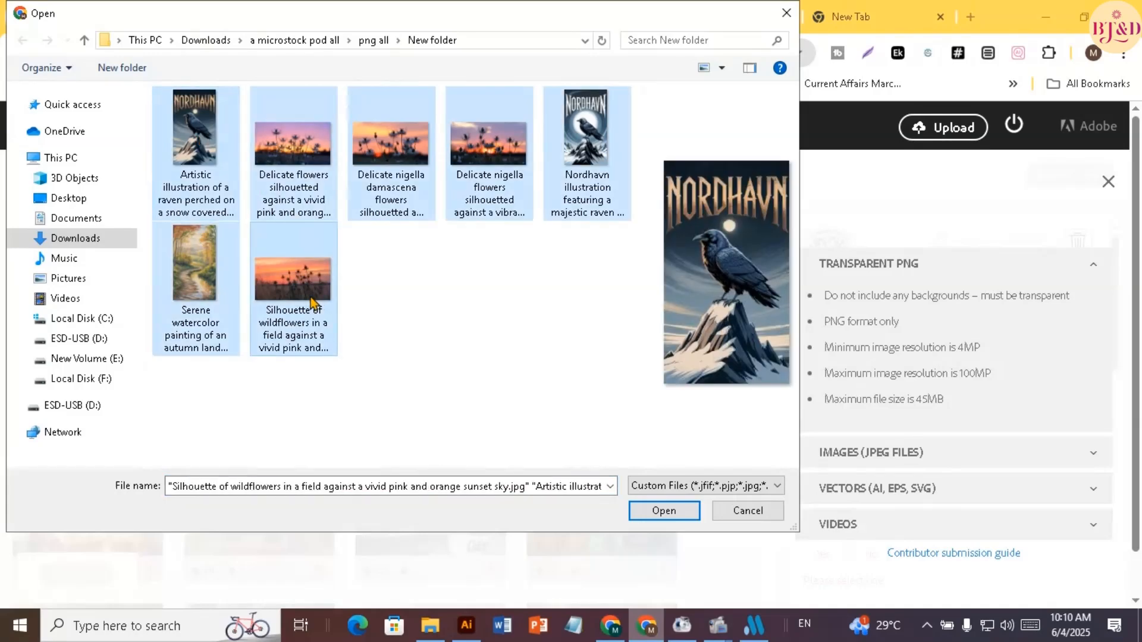
{"action": "left_click", "coordinate": [664, 511]}
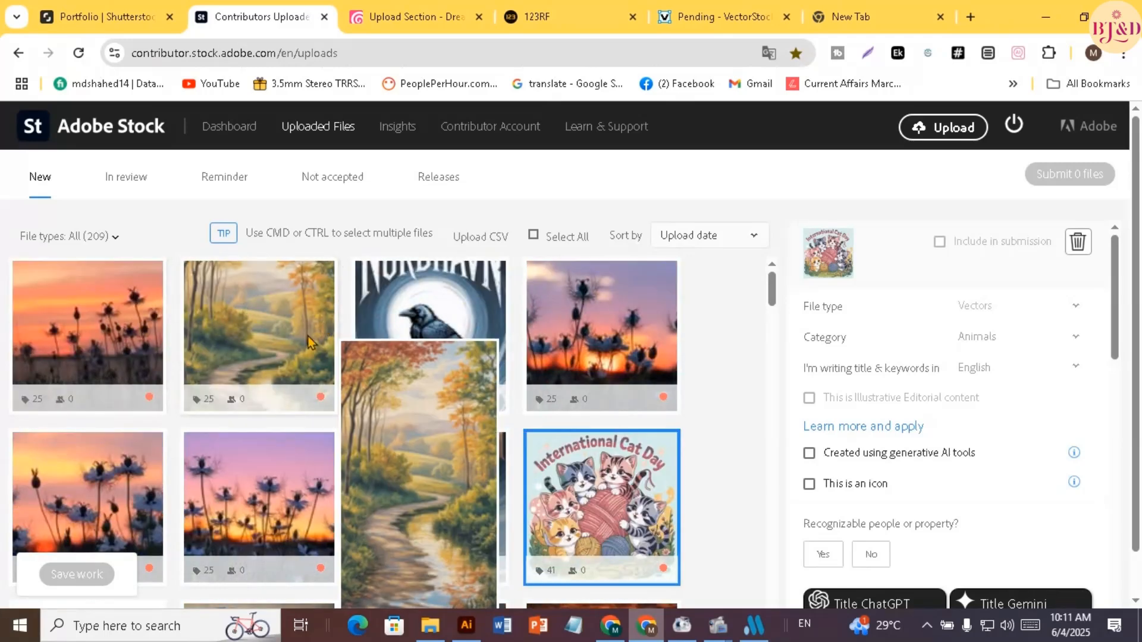
Mark the first wildflower sunset image as created using generative AI tools, with no recognizable people or property
{"action": "scroll", "coordinate": [251, 429], "scroll_direction": "down", "scroll_amount": 1}
{"action": "scroll", "coordinate": [252, 429], "scroll_direction": "up", "scroll_amount": 1}
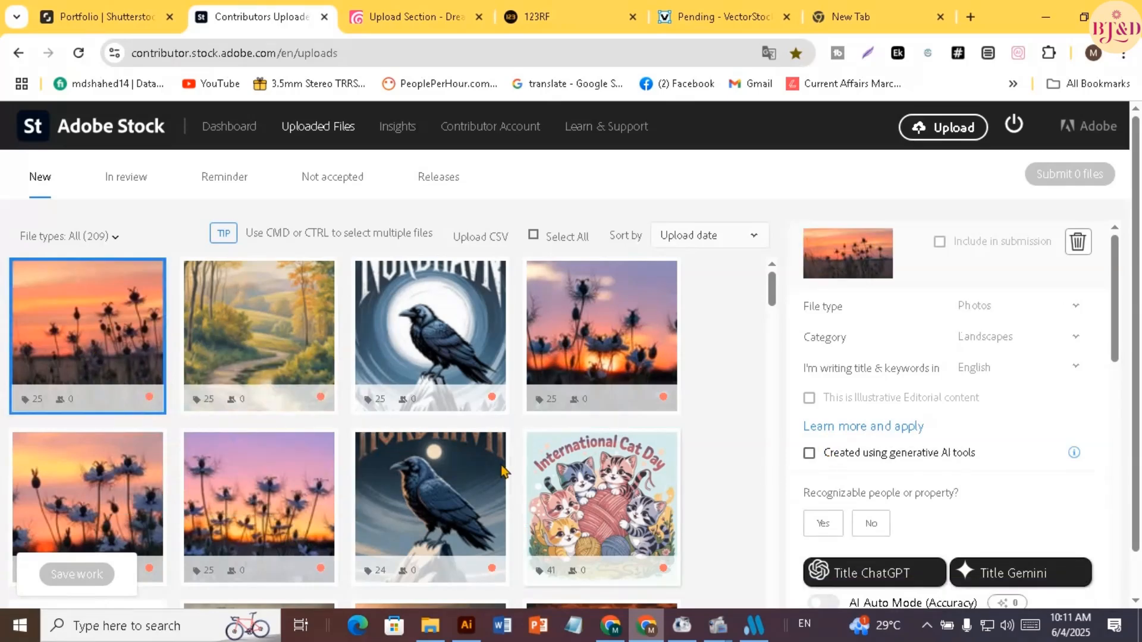
{"action": "scroll", "coordinate": [362, 425], "scroll_direction": "down", "scroll_amount": 1}
{"action": "scroll", "coordinate": [362, 426], "scroll_direction": "up", "scroll_amount": 1}
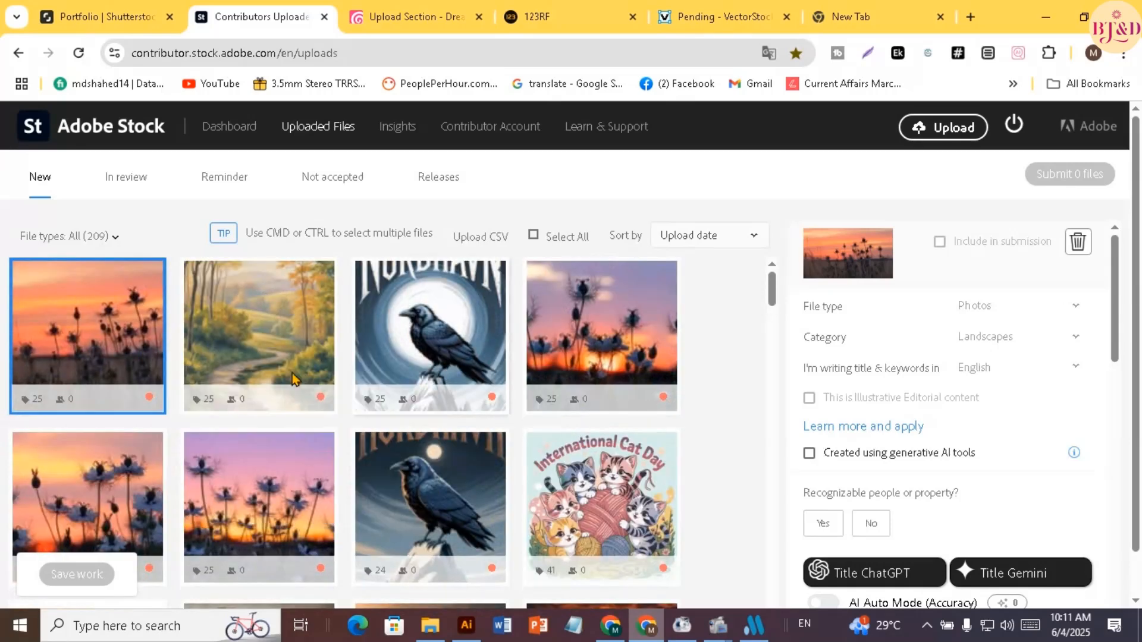
{"action": "left_click", "coordinate": [848, 460]}
{"action": "scroll", "coordinate": [867, 523], "scroll_direction": "down", "scroll_amount": 3}
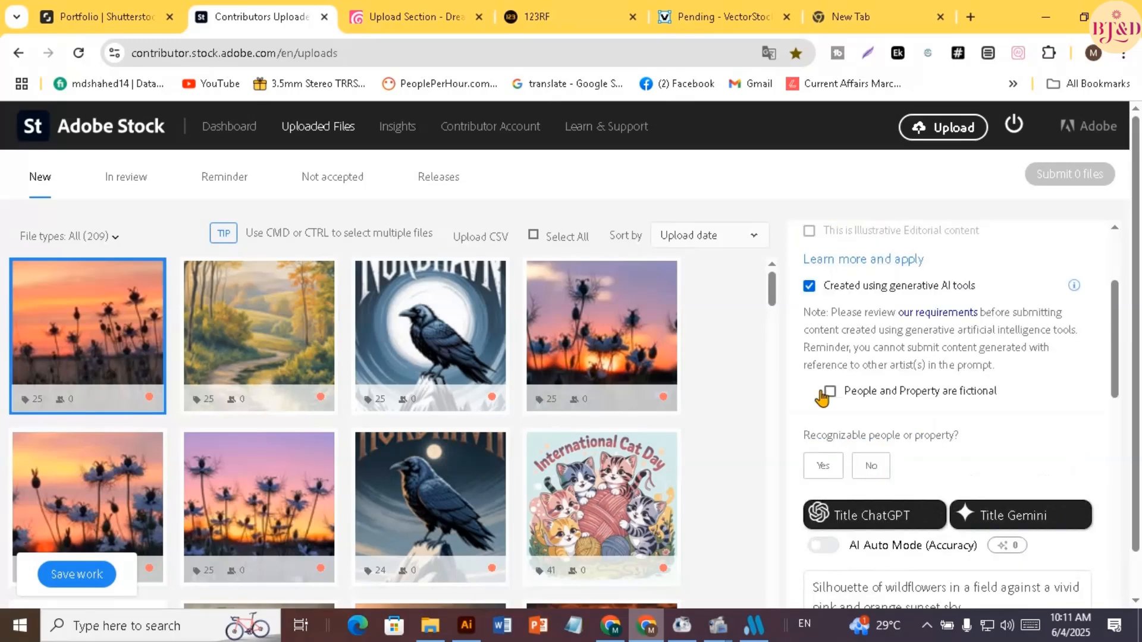
{"action": "left_click", "coordinate": [871, 465]}
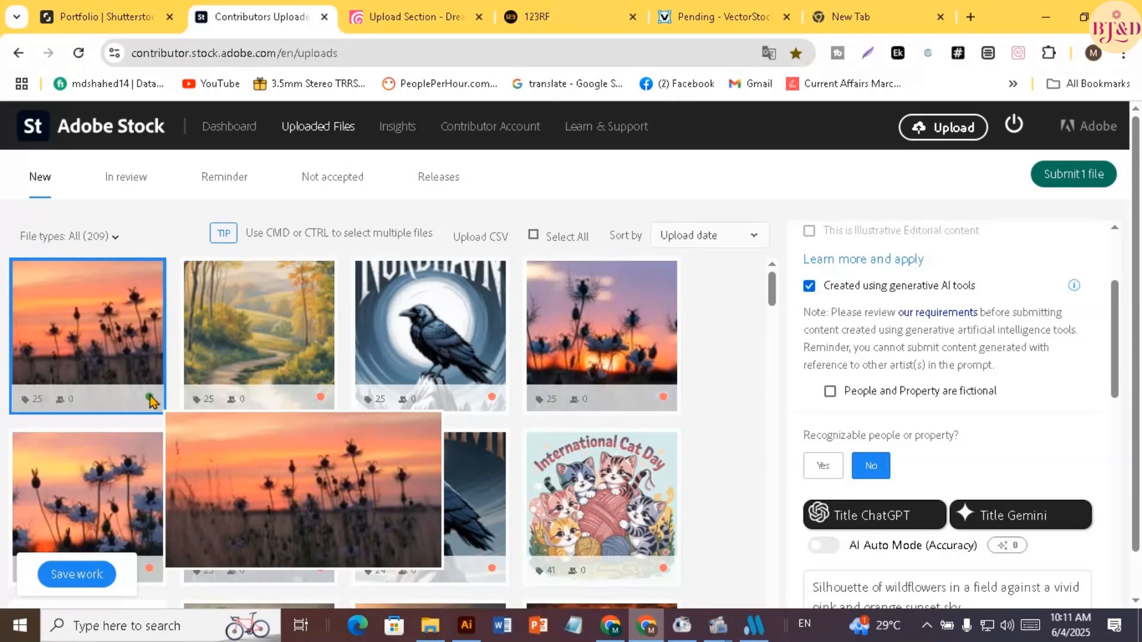
Add all suggested keywords to the wildflower sunset image and save the work
{"action": "scroll", "coordinate": [930, 398], "scroll_direction": "down", "scroll_amount": 4}
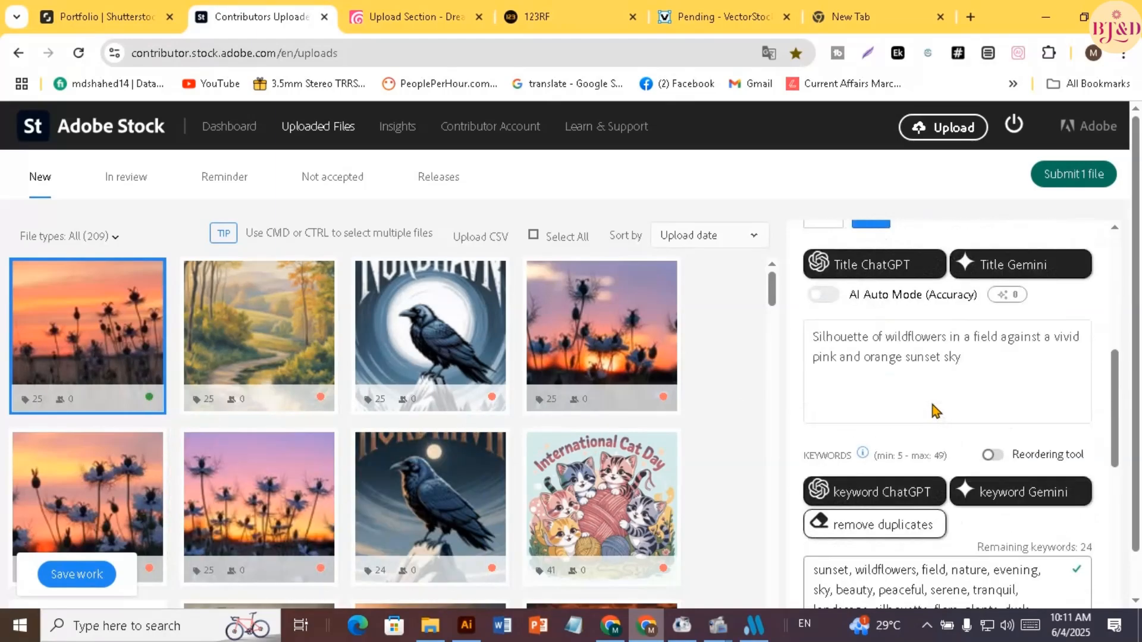
{"action": "scroll", "coordinate": [923, 351], "scroll_direction": "down", "scroll_amount": 3}
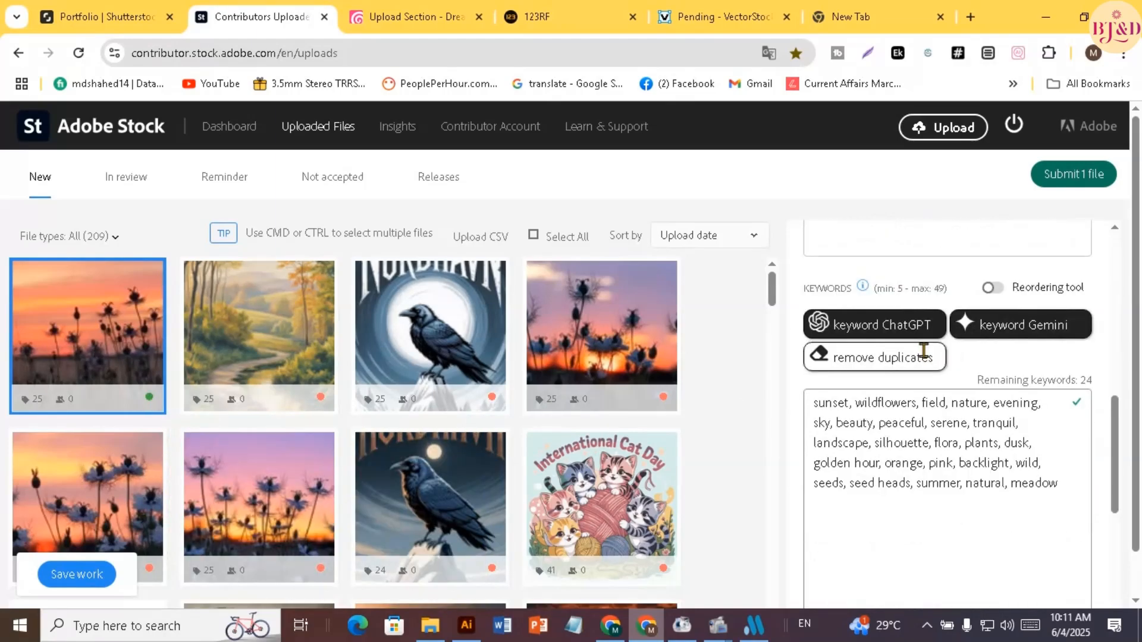
{"action": "scroll", "coordinate": [920, 399], "scroll_direction": "down", "scroll_amount": 2}
{"action": "scroll", "coordinate": [920, 400], "scroll_direction": "down", "scroll_amount": 3}
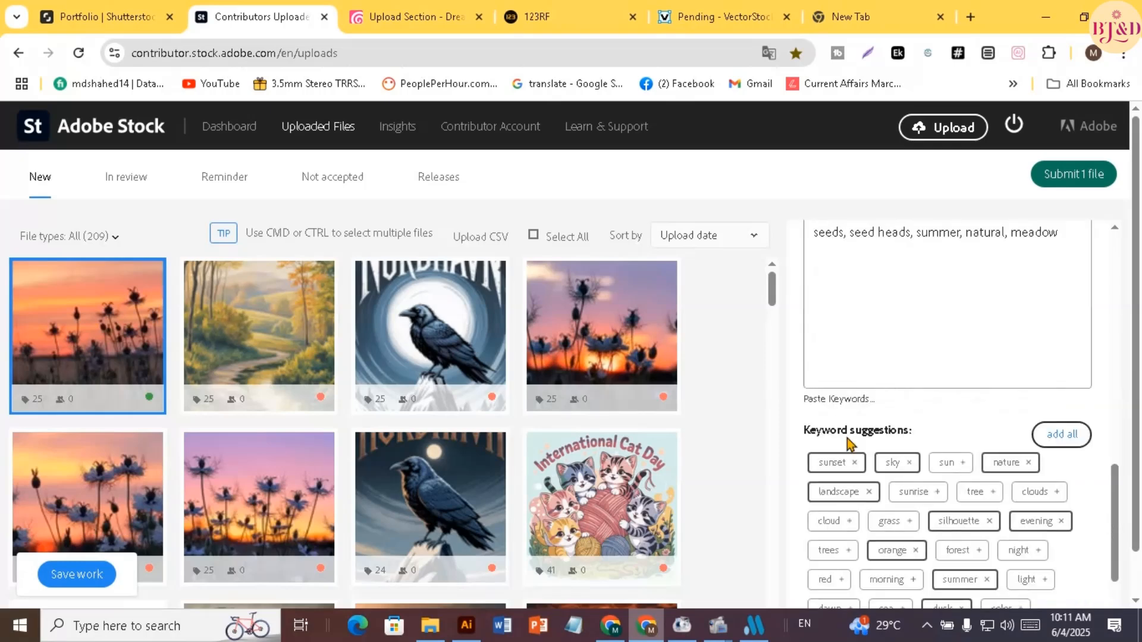
{"action": "left_click", "coordinate": [1065, 445]}
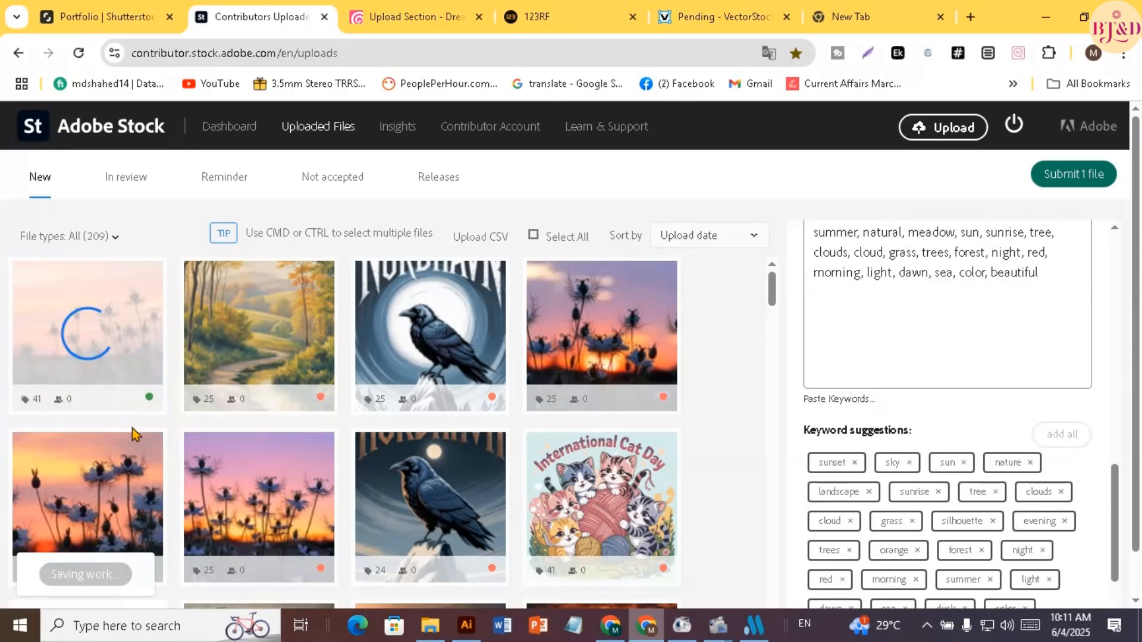
Complete the autumn watercolor landscape with all suggested keywords, no recognizable people or property and the generative AI declaration, and save it
{"action": "left_click", "coordinate": [243, 341]}
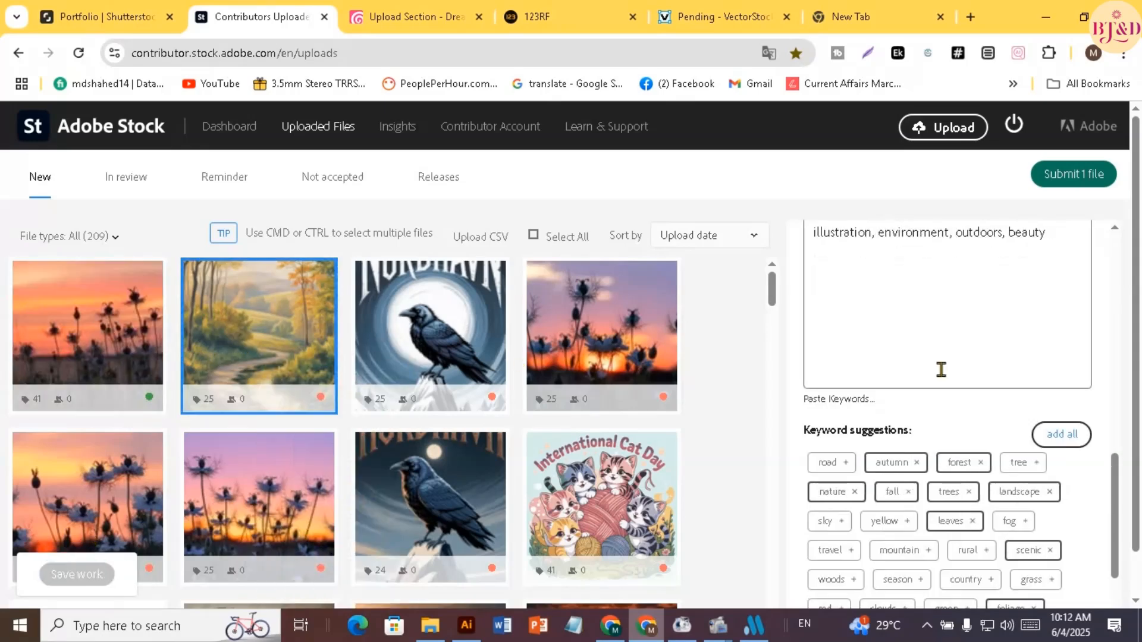
{"action": "left_click", "coordinate": [1063, 436]}
{"action": "scroll", "coordinate": [922, 363], "scroll_direction": "up", "scroll_amount": 6}
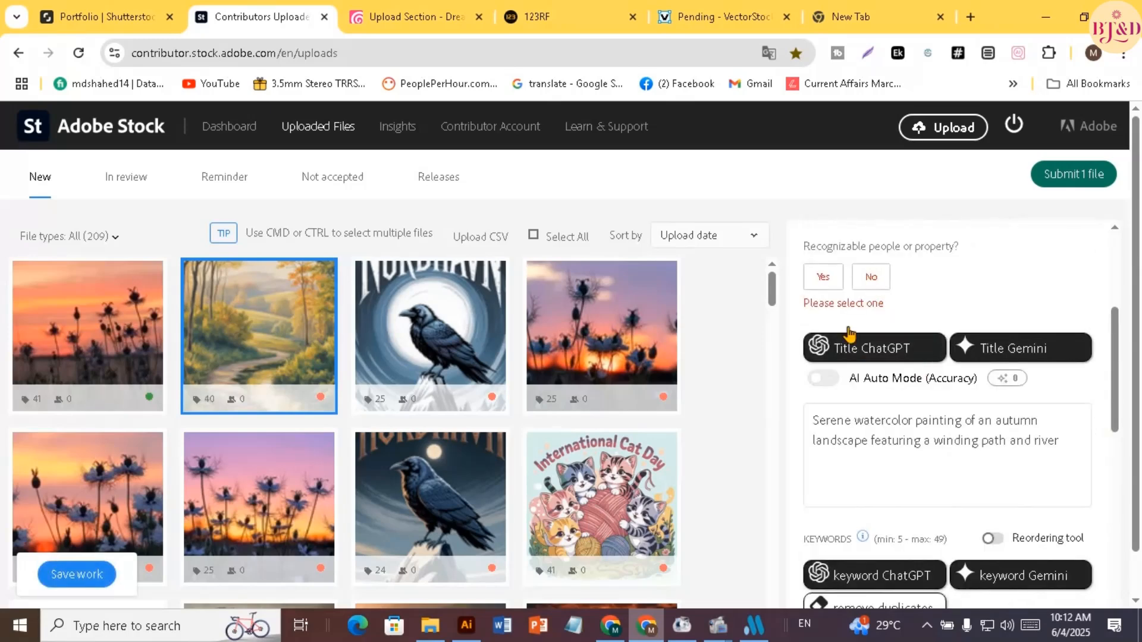
{"action": "left_click", "coordinate": [871, 278]}
{"action": "scroll", "coordinate": [833, 327], "scroll_direction": "up", "scroll_amount": 3}
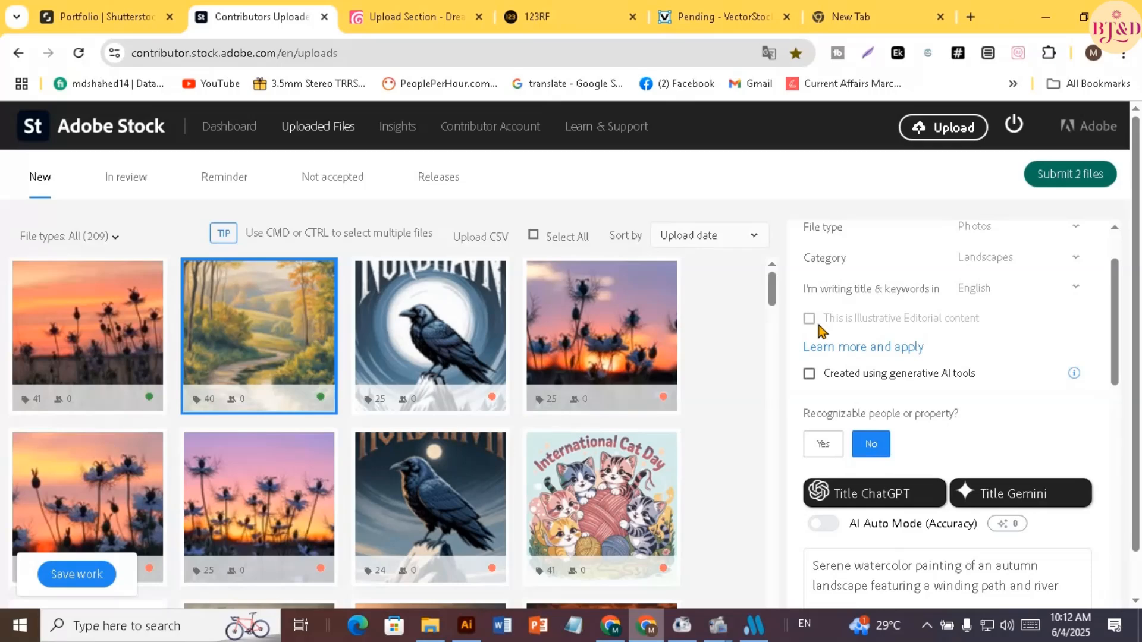
{"action": "left_click", "coordinate": [810, 373]}
{"action": "left_click", "coordinate": [76, 574]}
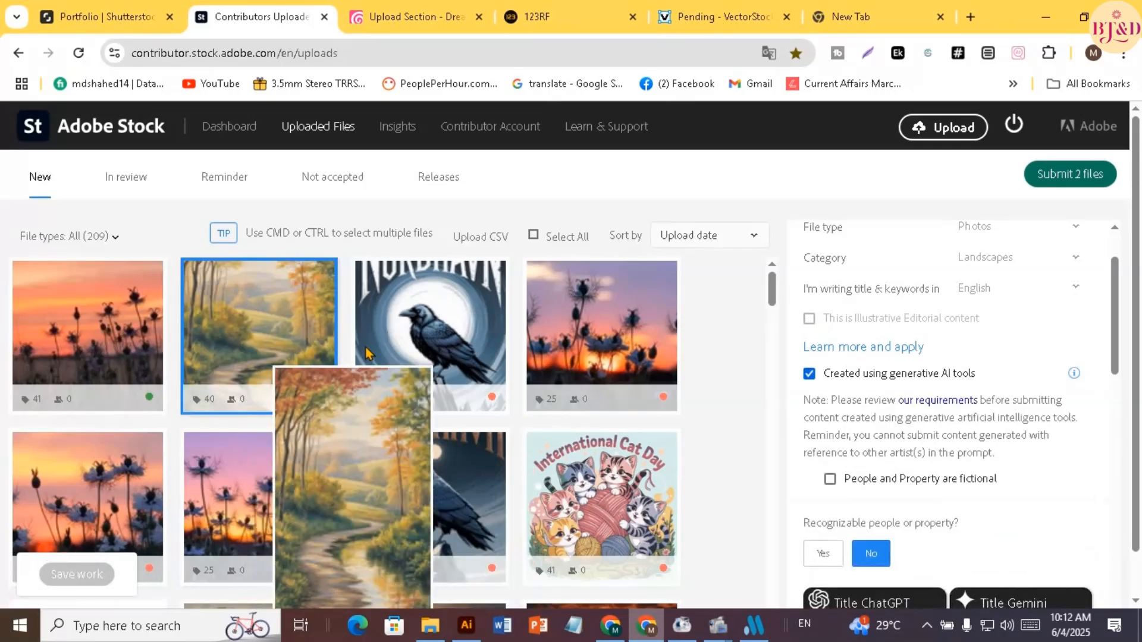
Mark the Nordhavn raven image with the large white moon as created using generative AI tools, with no recognizable people or property
{"action": "left_click", "coordinate": [472, 352]}
{"action": "left_click", "coordinate": [849, 375]}
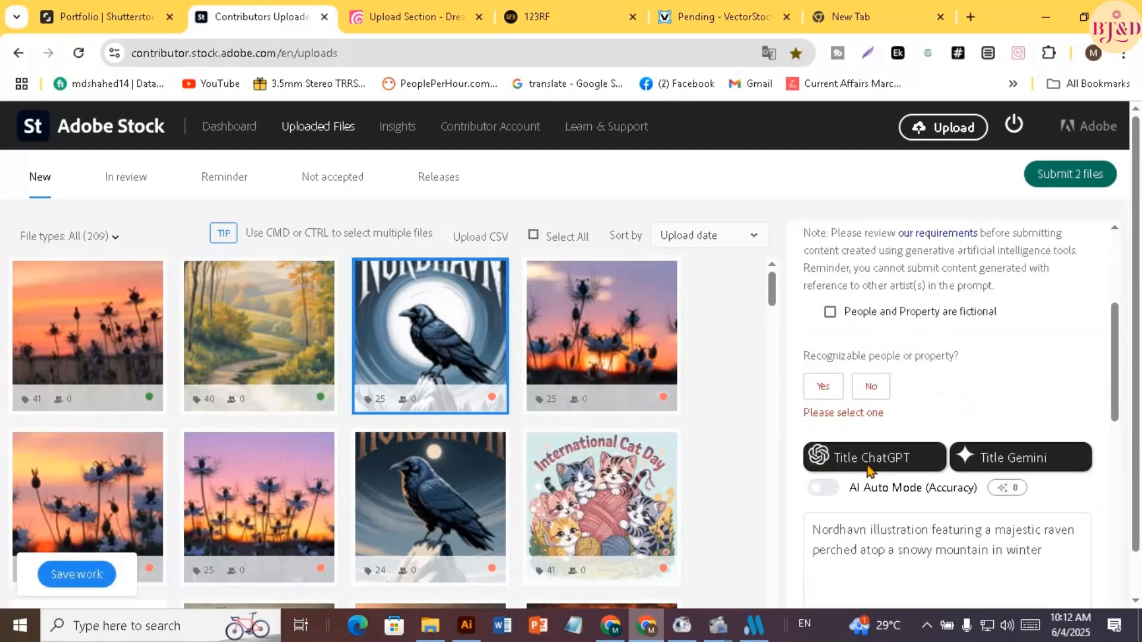
{"action": "left_click", "coordinate": [869, 390]}
Add all suggested keywords to the white-moon Nordhavn raven image and save the work
{"action": "scroll", "coordinate": [867, 393], "scroll_direction": "down", "scroll_amount": 4}
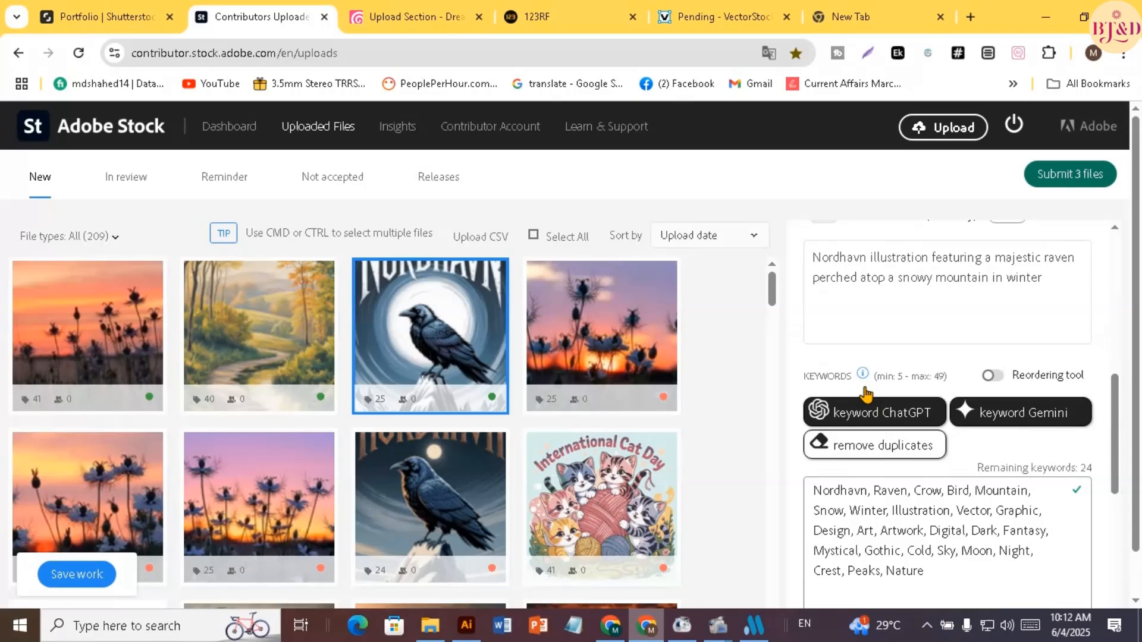
{"action": "scroll", "coordinate": [1008, 485], "scroll_direction": "down", "scroll_amount": 4}
{"action": "left_click", "coordinate": [1061, 522]}
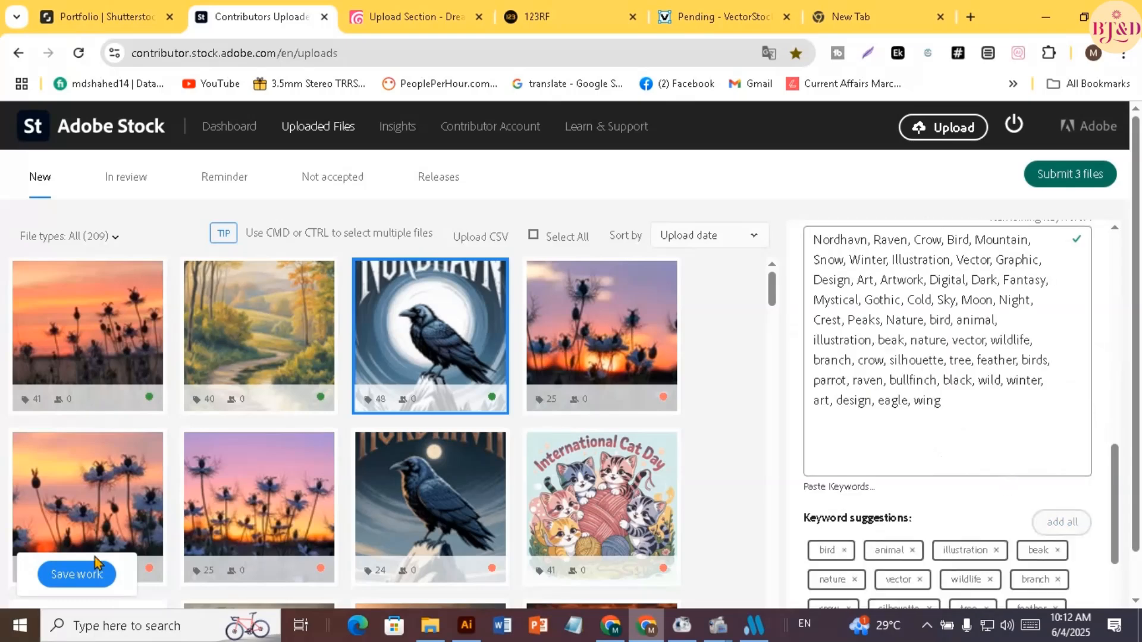
{"action": "left_click", "coordinate": [86, 570]}
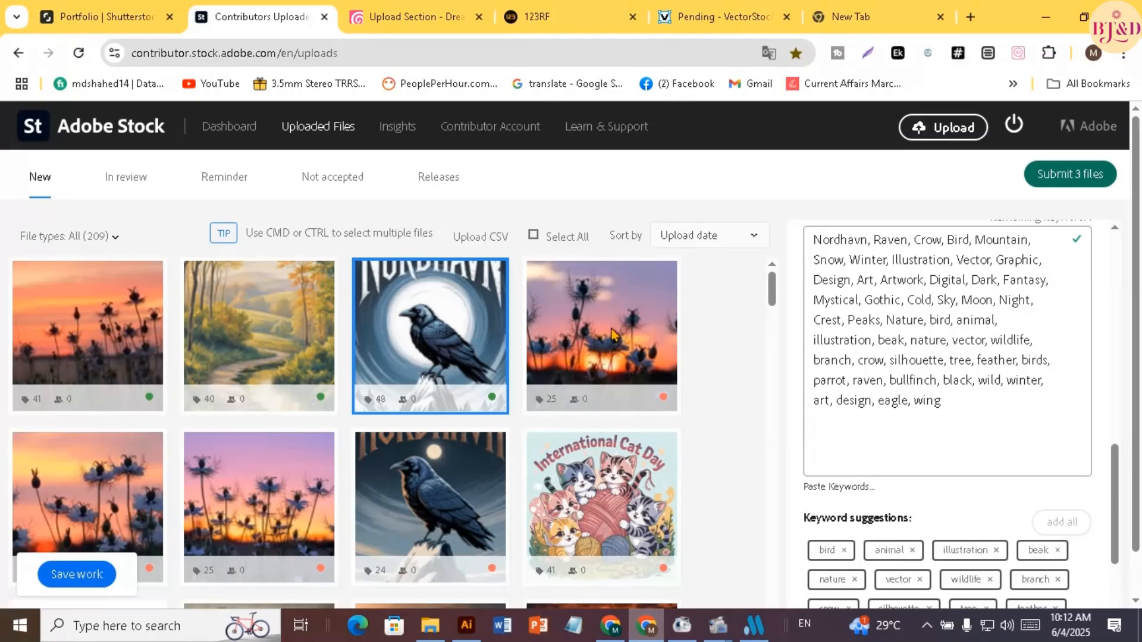
Complete the fourth image, nigella flowers at sunset, with all suggested keywords, no recognizable people or property and the generative AI declaration, and save it
{"action": "scroll", "coordinate": [553, 334], "scroll_direction": "down", "scroll_amount": 1}
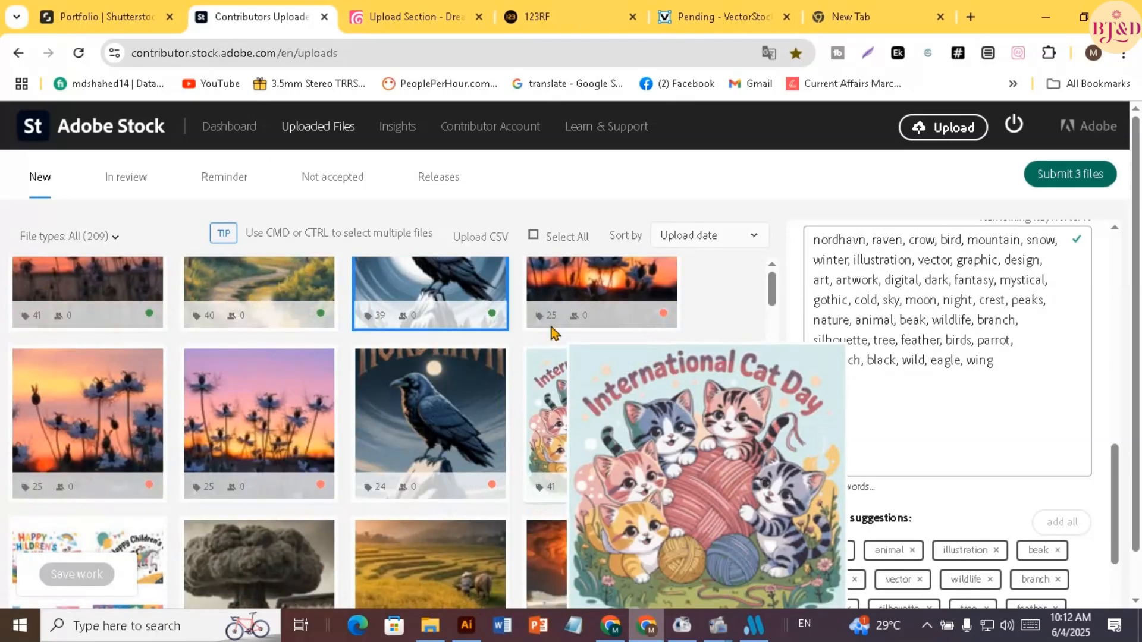
{"action": "scroll", "coordinate": [595, 327], "scroll_direction": "up", "scroll_amount": 1}
{"action": "left_click", "coordinate": [622, 324]}
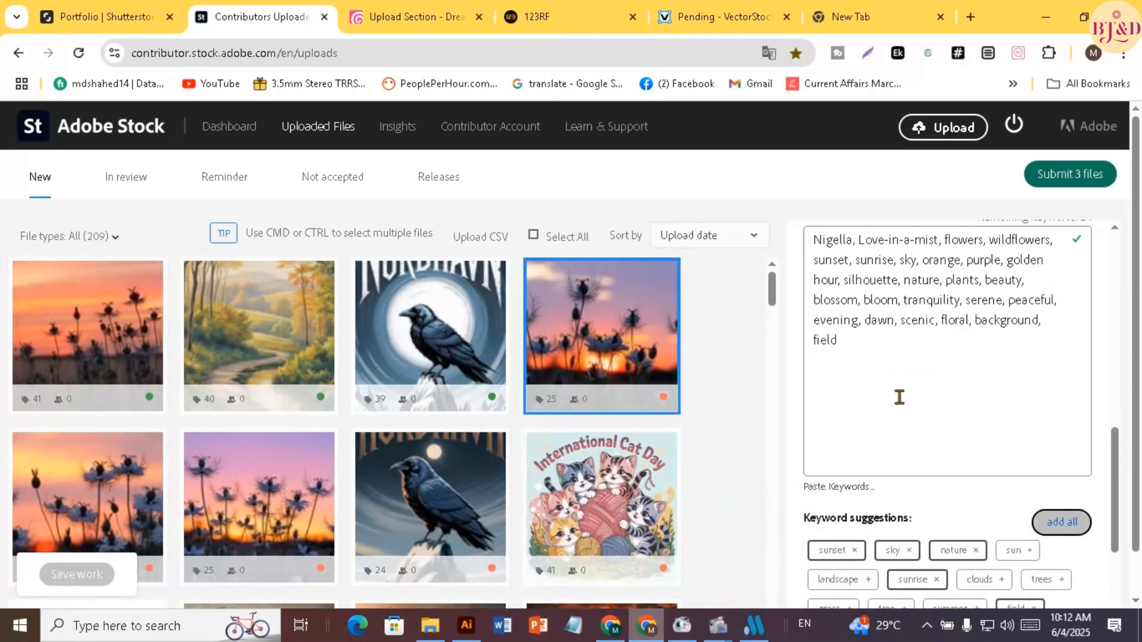
{"action": "scroll", "coordinate": [899, 396], "scroll_direction": "up", "scroll_amount": 6}
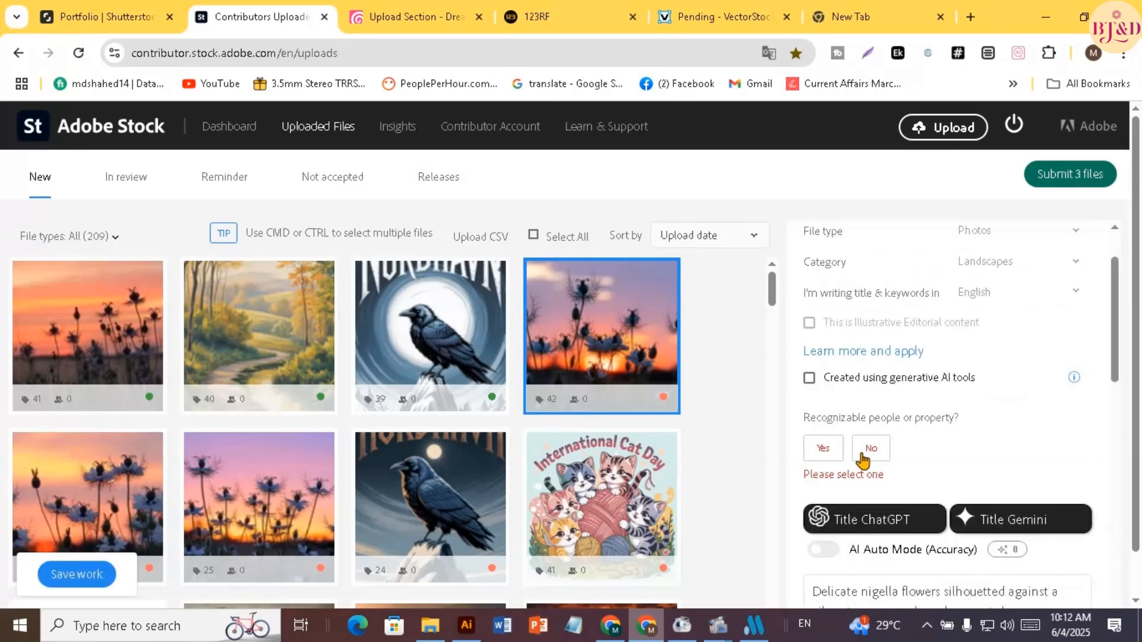
{"action": "left_click", "coordinate": [869, 452]}
{"action": "left_click", "coordinate": [810, 379]}
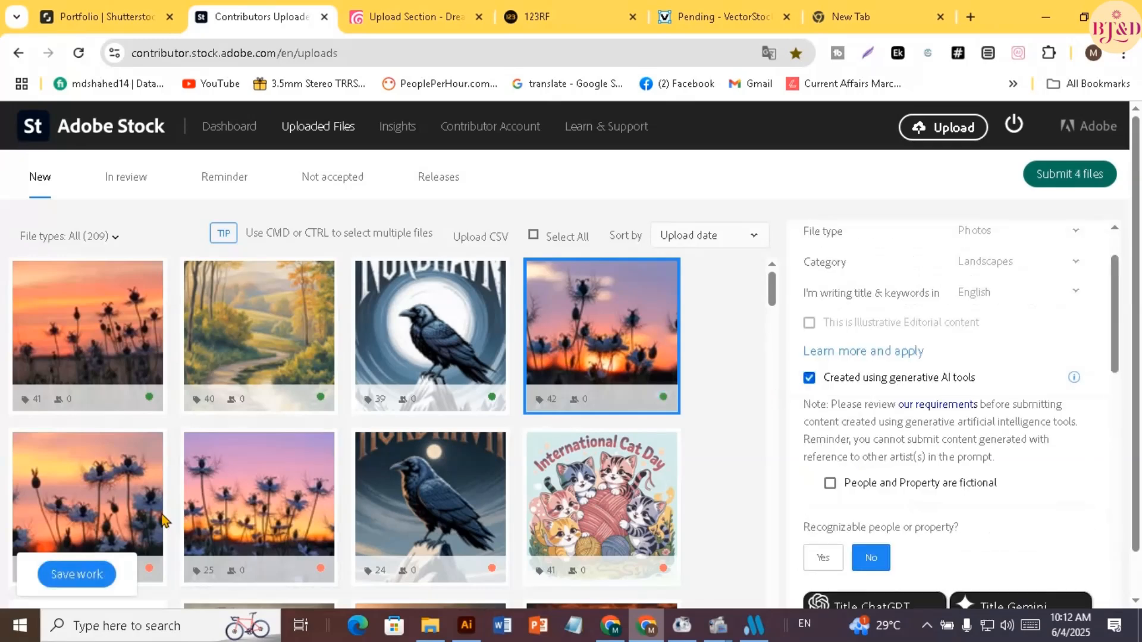
{"action": "left_click", "coordinate": [55, 577]}
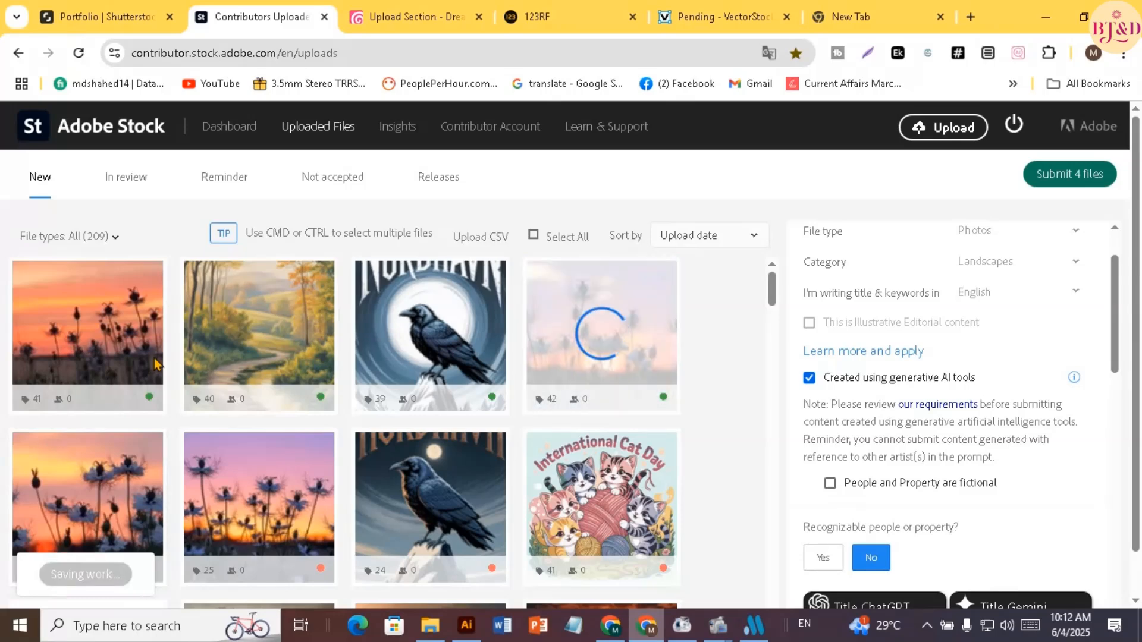
Complete the orange-sky nigella image in the second row with the generative AI declaration, no recognizable people or property and all suggested keywords, and save it
{"action": "scroll", "coordinate": [165, 330], "scroll_direction": "down", "scroll_amount": 1}
{"action": "mouse_move", "coordinate": [89, 415]}
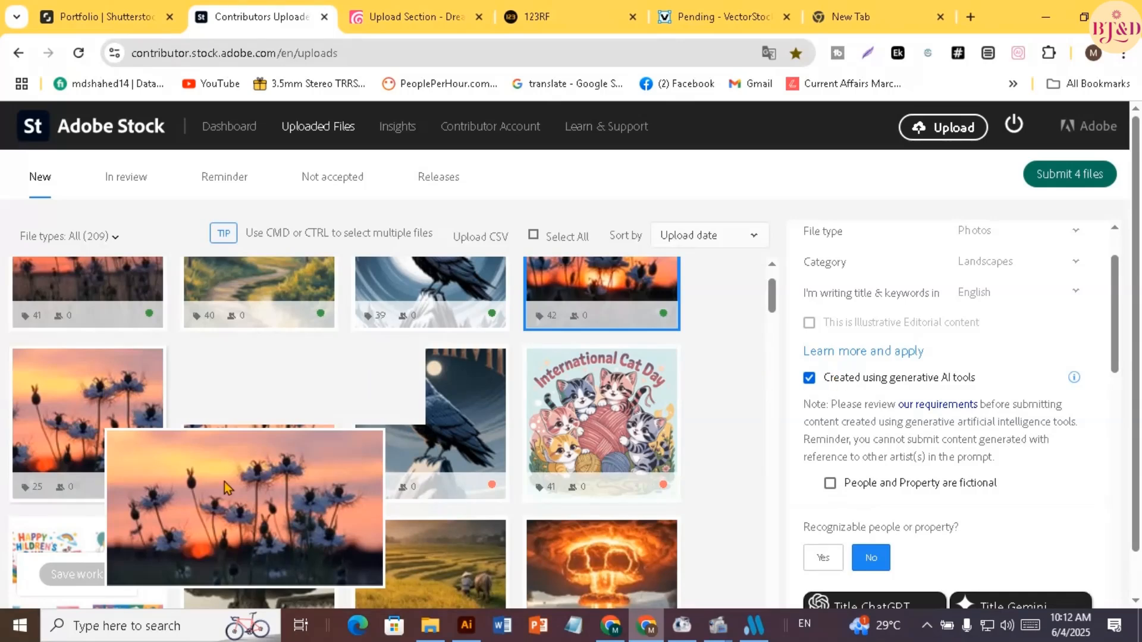
{"action": "left_click", "coordinate": [150, 408]}
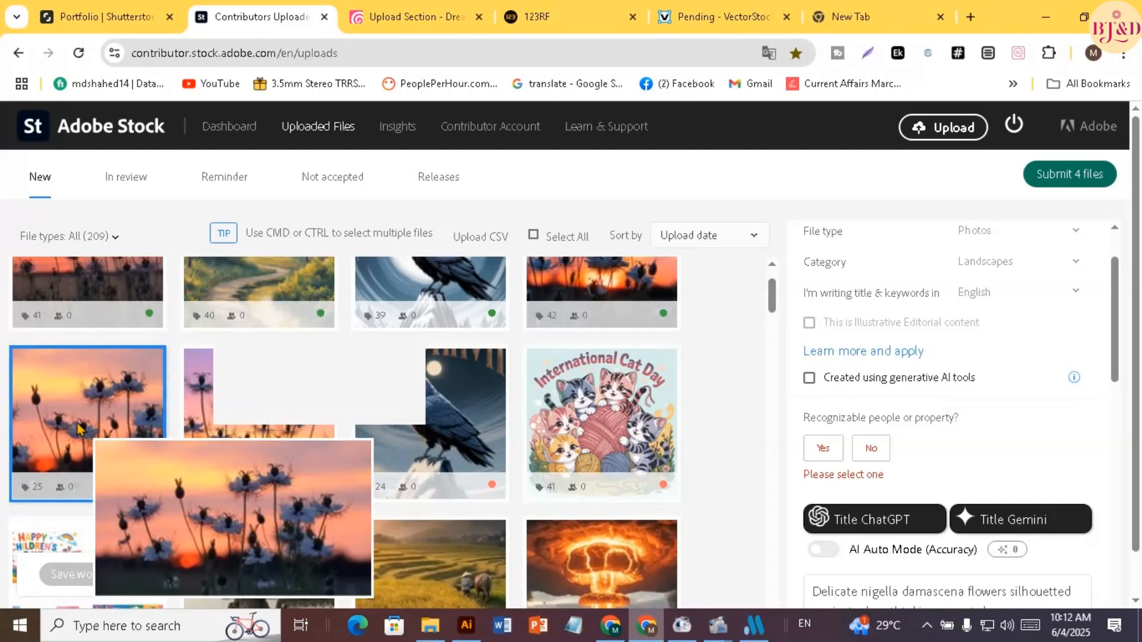
{"action": "left_click", "coordinate": [834, 379]}
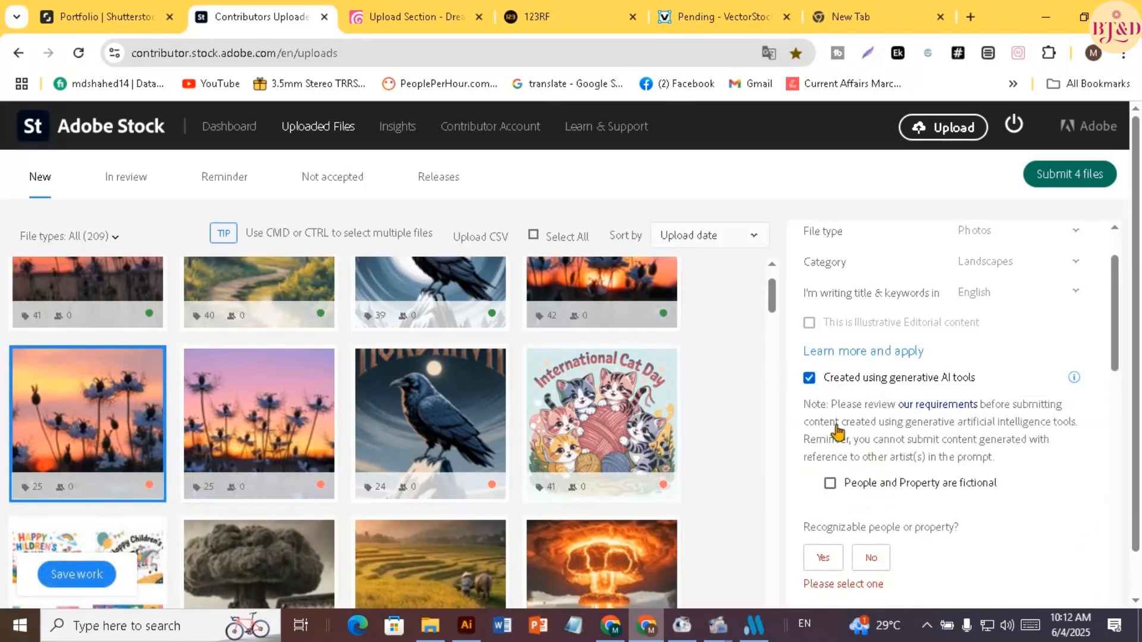
{"action": "scroll", "coordinate": [836, 416], "scroll_direction": "down", "scroll_amount": 5}
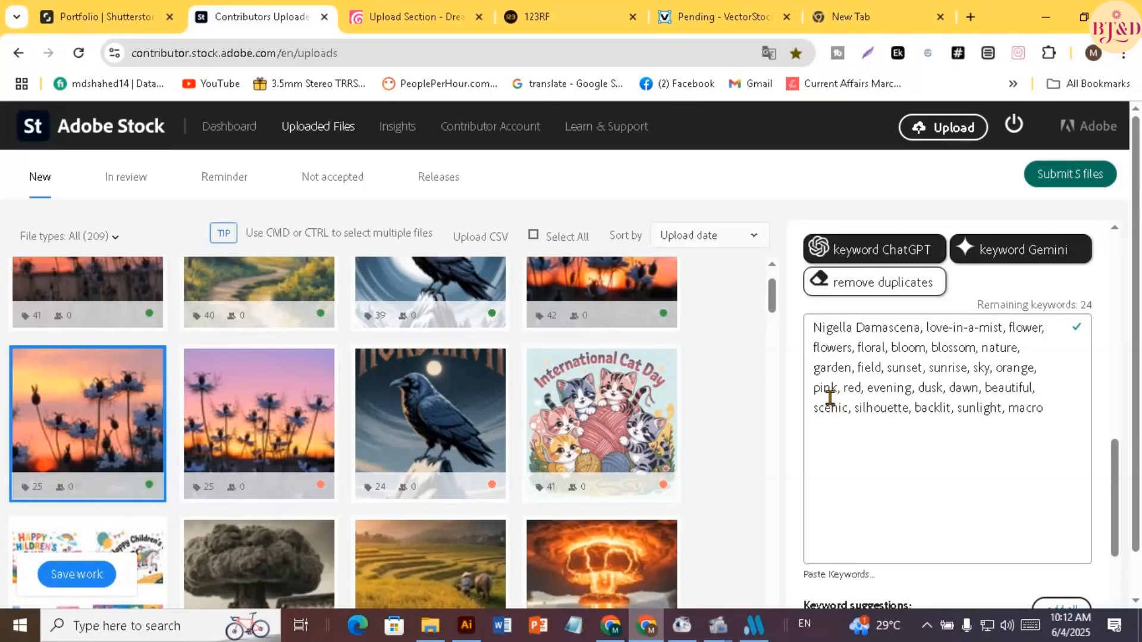
{"action": "scroll", "coordinate": [830, 397], "scroll_direction": "down", "scroll_amount": 1}
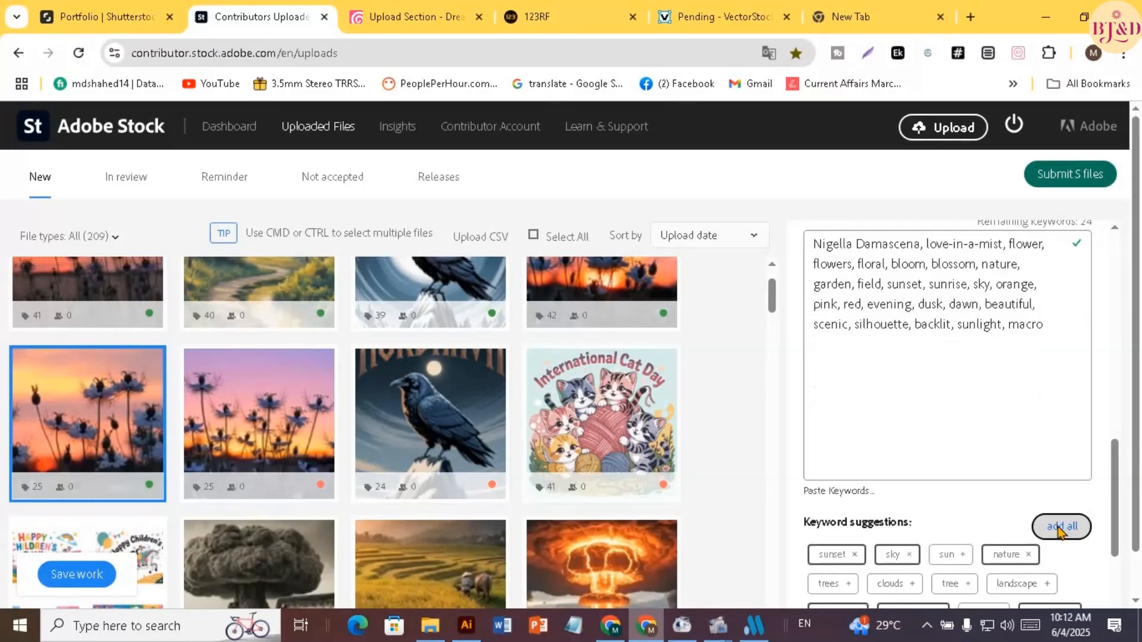
{"action": "left_click", "coordinate": [92, 586]}
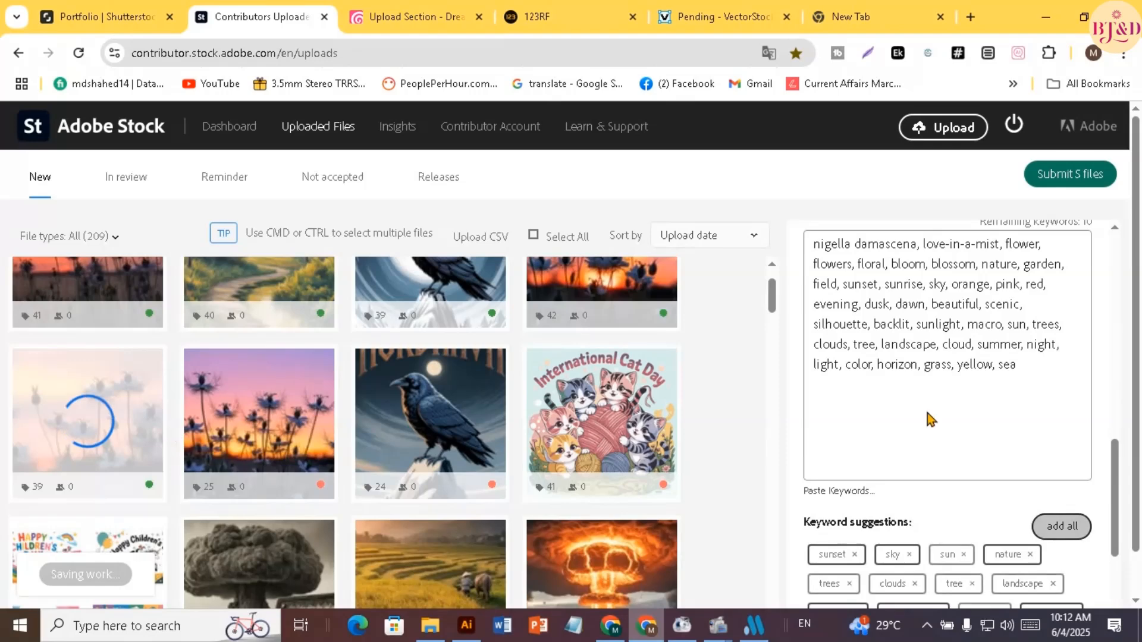
Complete the pink-and-orange-sky flower image with all suggested keywords, no recognizable people or property and the generative AI declaration, and save it
{"action": "left_click", "coordinate": [1057, 528]}
{"action": "scroll", "coordinate": [925, 388], "scroll_direction": "up", "scroll_amount": 10}
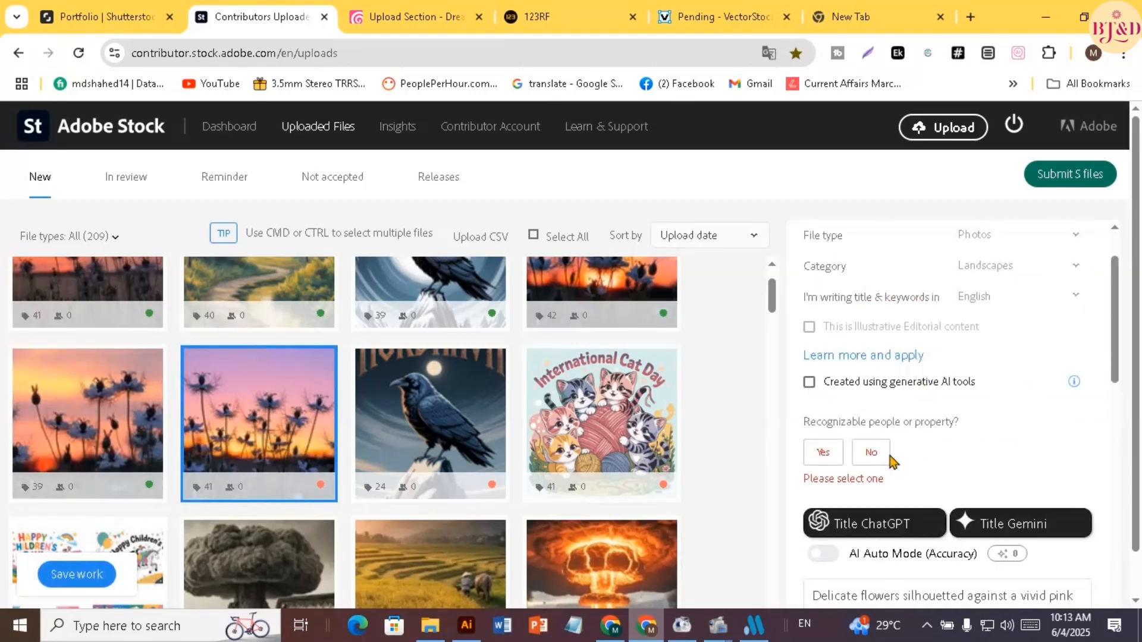
{"action": "left_click", "coordinate": [869, 452]}
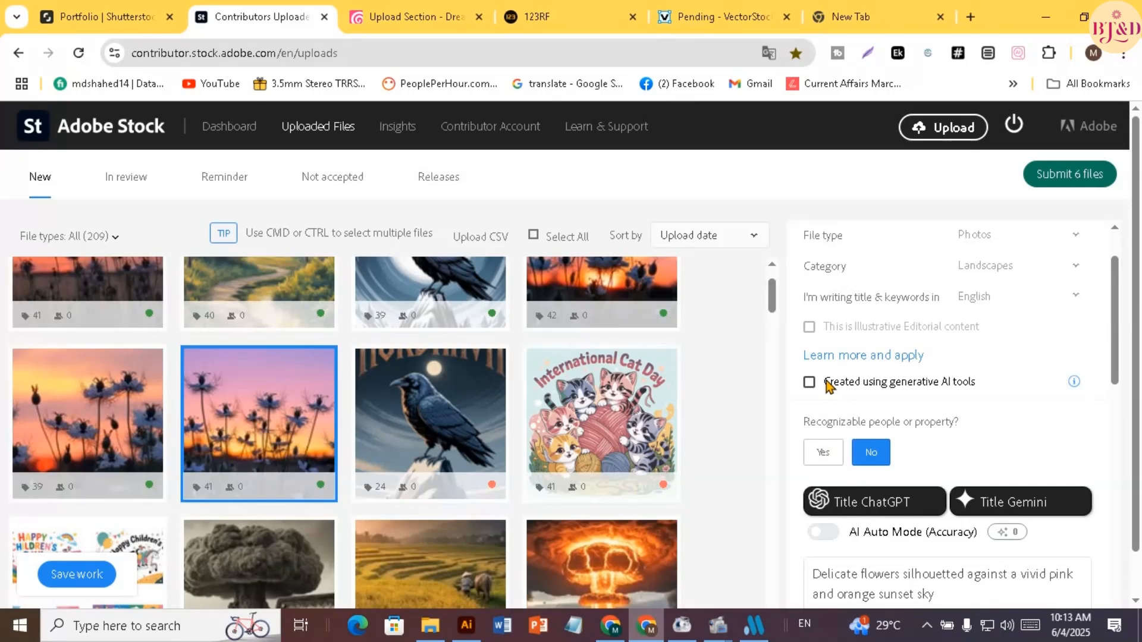
{"action": "left_click", "coordinate": [829, 385]}
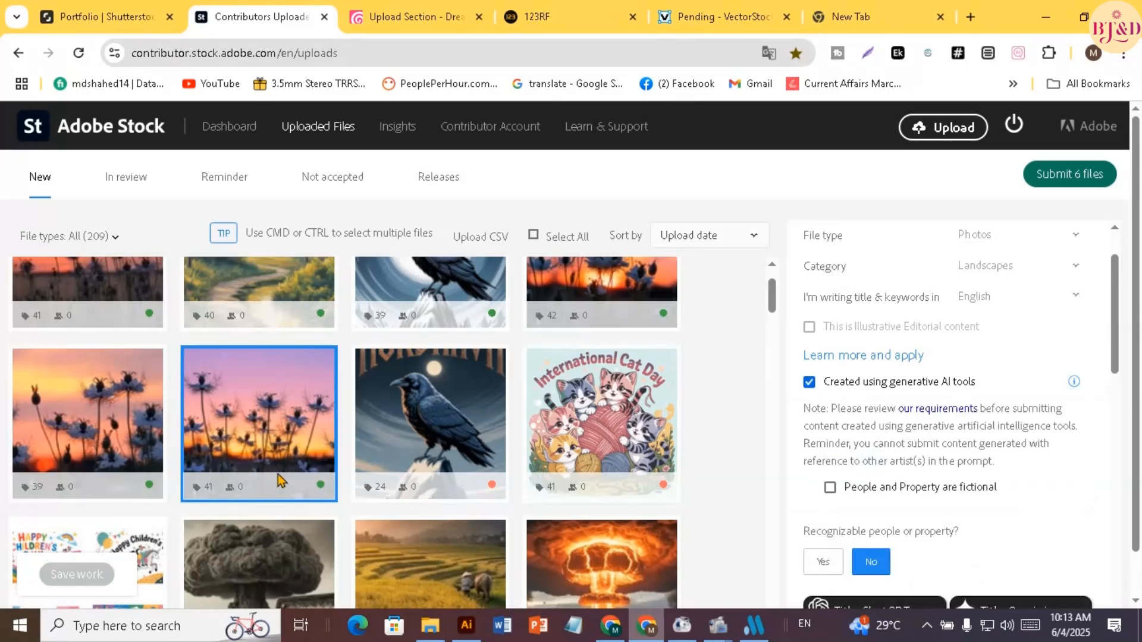
Mark the Nordhavn raven image with the small moon as created using generative AI tools, with no recognizable people or property
{"action": "left_click", "coordinate": [402, 450]}
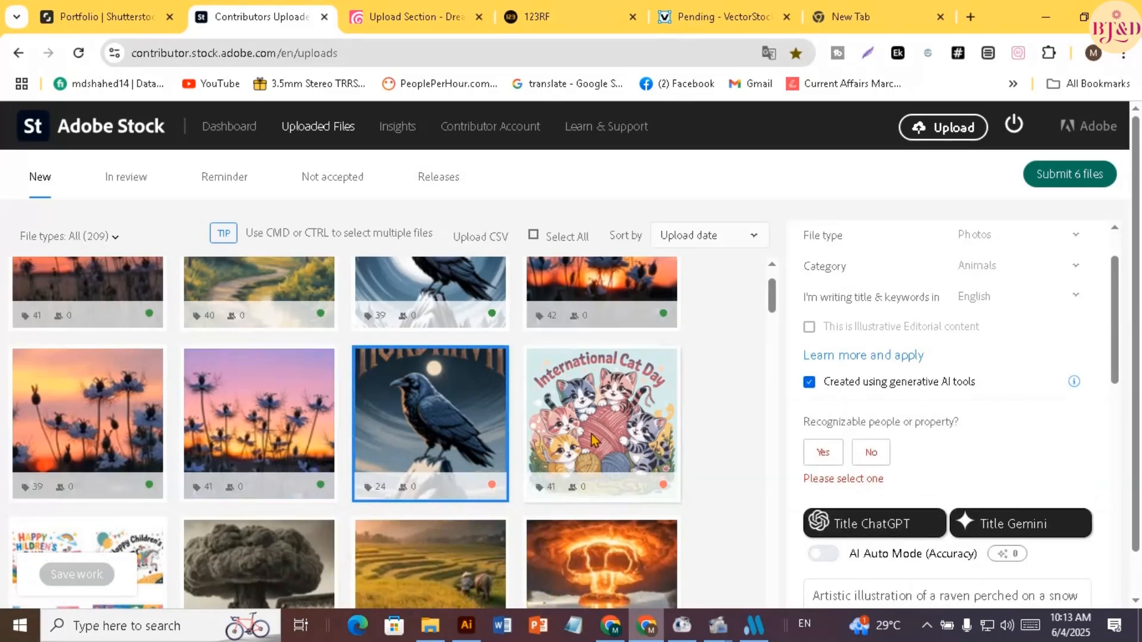
{"action": "left_click", "coordinate": [831, 386]}
{"action": "left_click", "coordinate": [831, 384]}
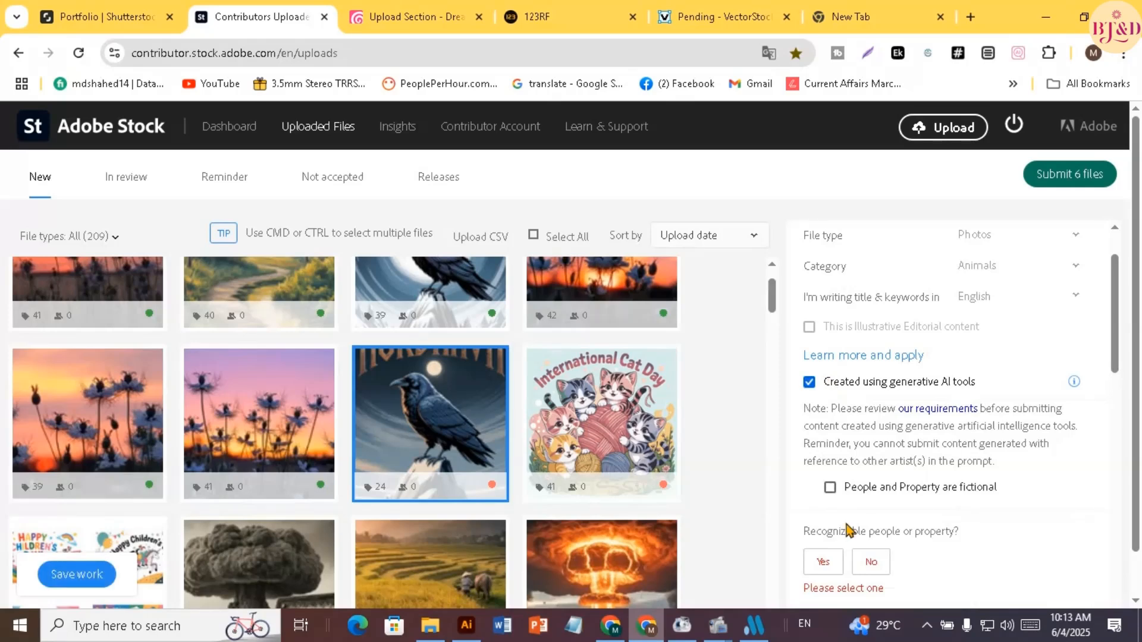
{"action": "left_click", "coordinate": [871, 561]}
Add all suggested keywords to the small-moon Nordhavn raven image
{"action": "scroll", "coordinate": [849, 338], "scroll_direction": "down", "scroll_amount": 5}
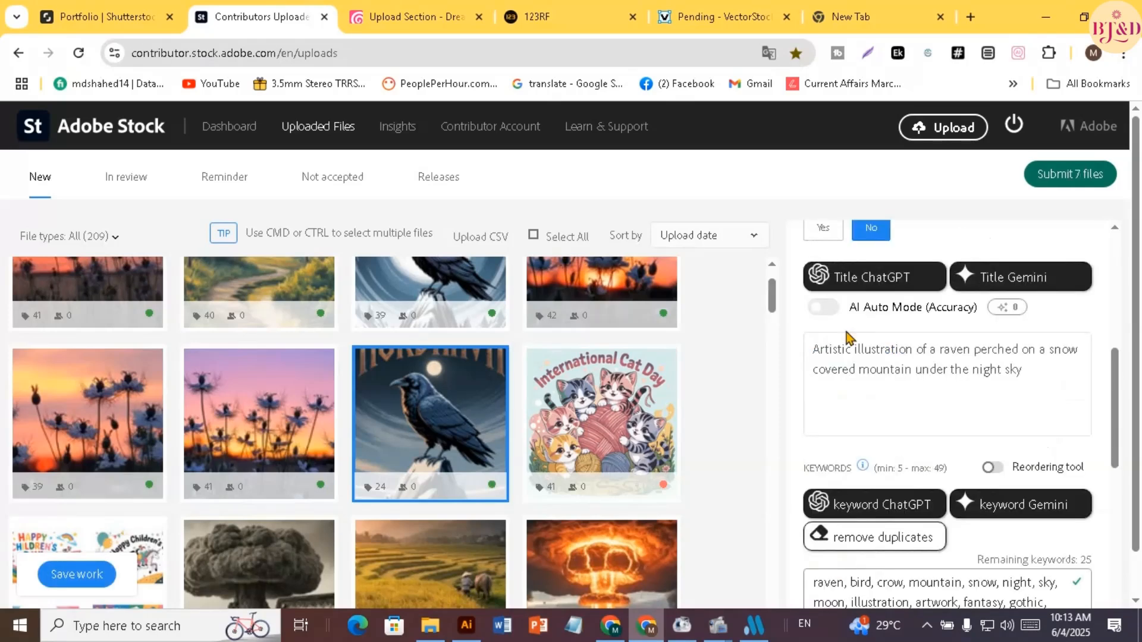
{"action": "scroll", "coordinate": [848, 338], "scroll_direction": "down", "scroll_amount": 3}
{"action": "scroll", "coordinate": [849, 343], "scroll_direction": "up", "scroll_amount": 4}
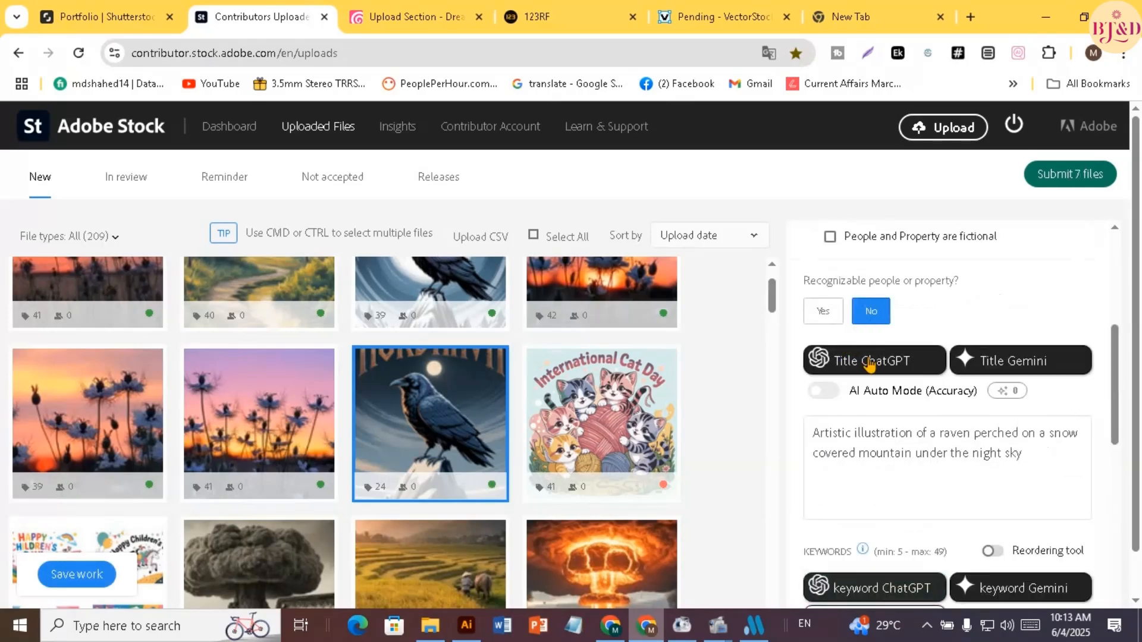
{"action": "scroll", "coordinate": [869, 330], "scroll_direction": "down", "scroll_amount": 3}
{"action": "scroll", "coordinate": [881, 476], "scroll_direction": "down", "scroll_amount": 1}
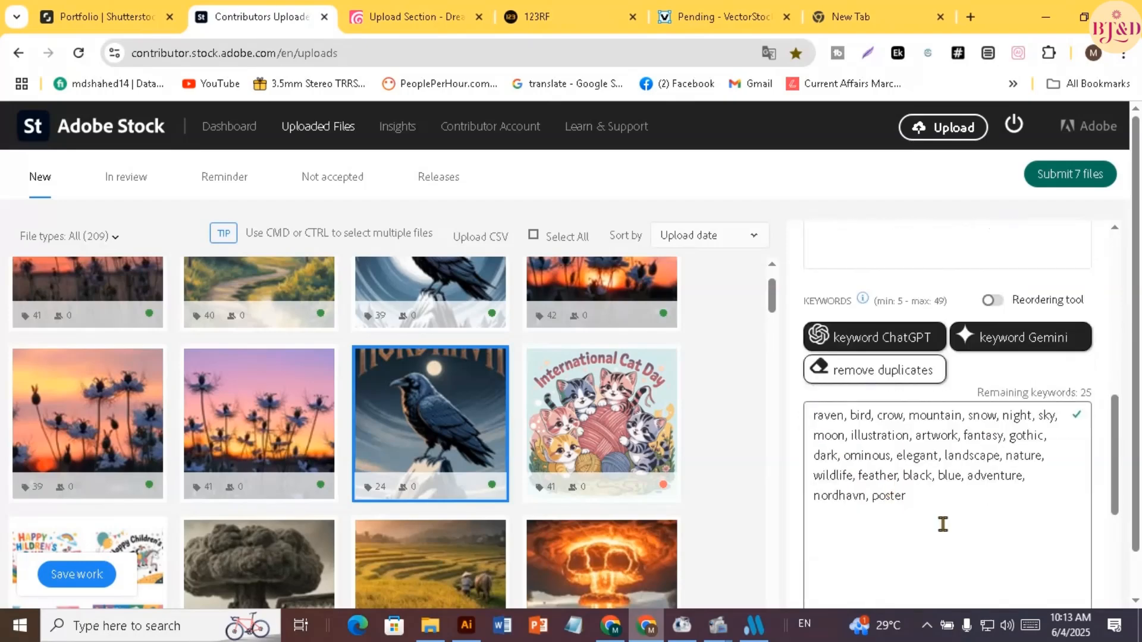
{"action": "scroll", "coordinate": [943, 524], "scroll_direction": "down", "scroll_amount": 2}
{"action": "left_click", "coordinate": [1050, 532]}
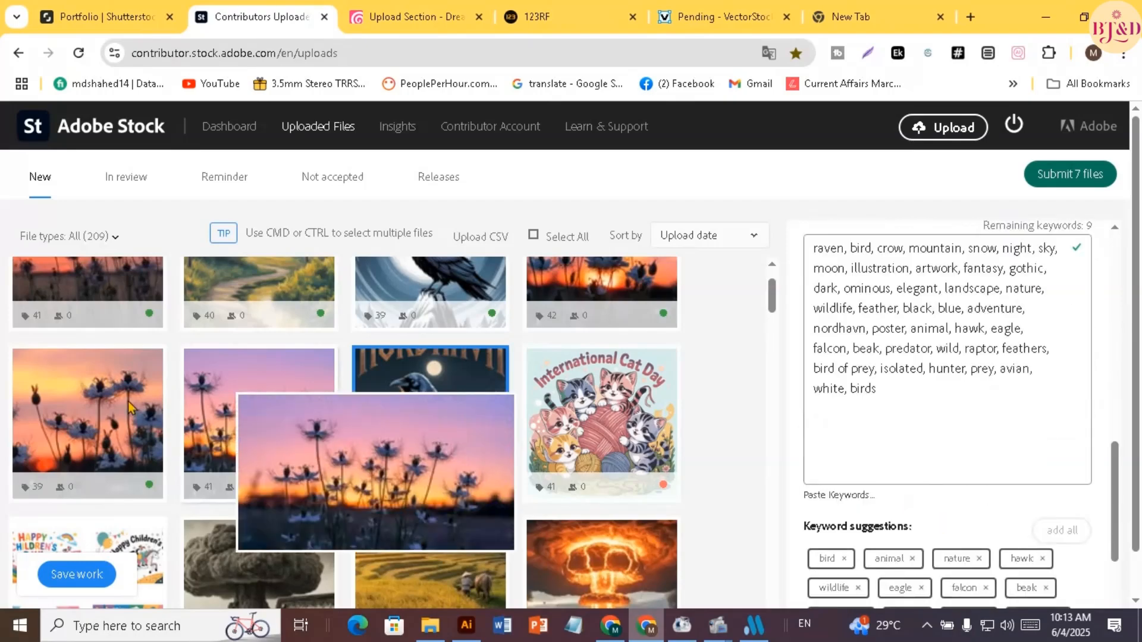
Start submitting the 7 completed files and accept both terms: the submission guidelines confirmation and the account suspension acknowledgement
{"action": "scroll", "coordinate": [129, 408], "scroll_direction": "down", "scroll_amount": 2}
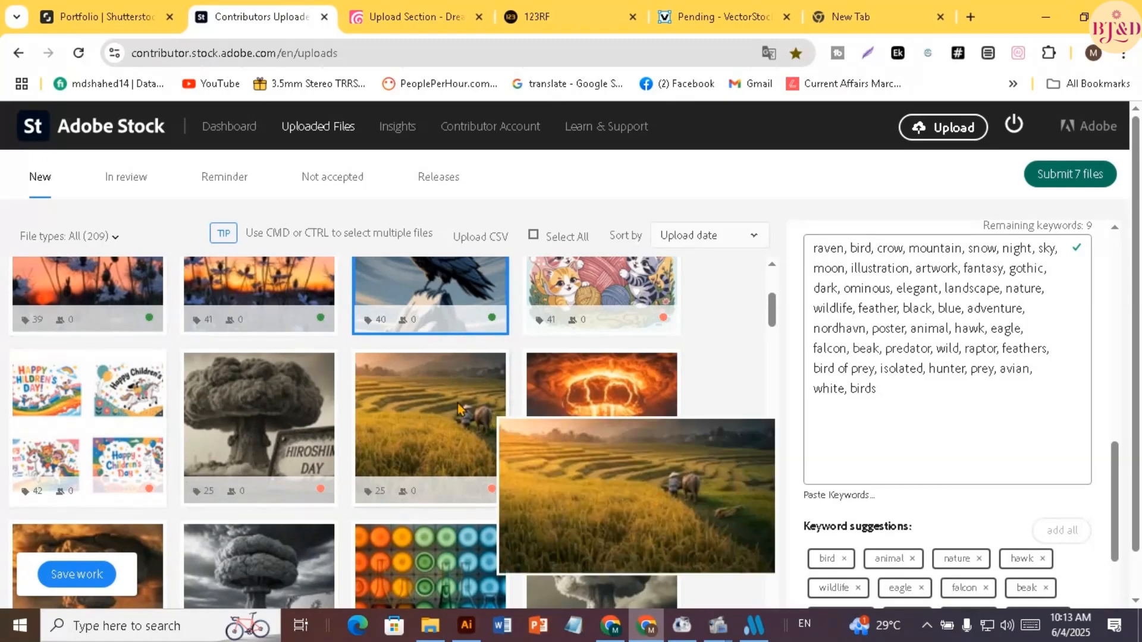
{"action": "scroll", "coordinate": [374, 405], "scroll_direction": "up", "scroll_amount": 3}
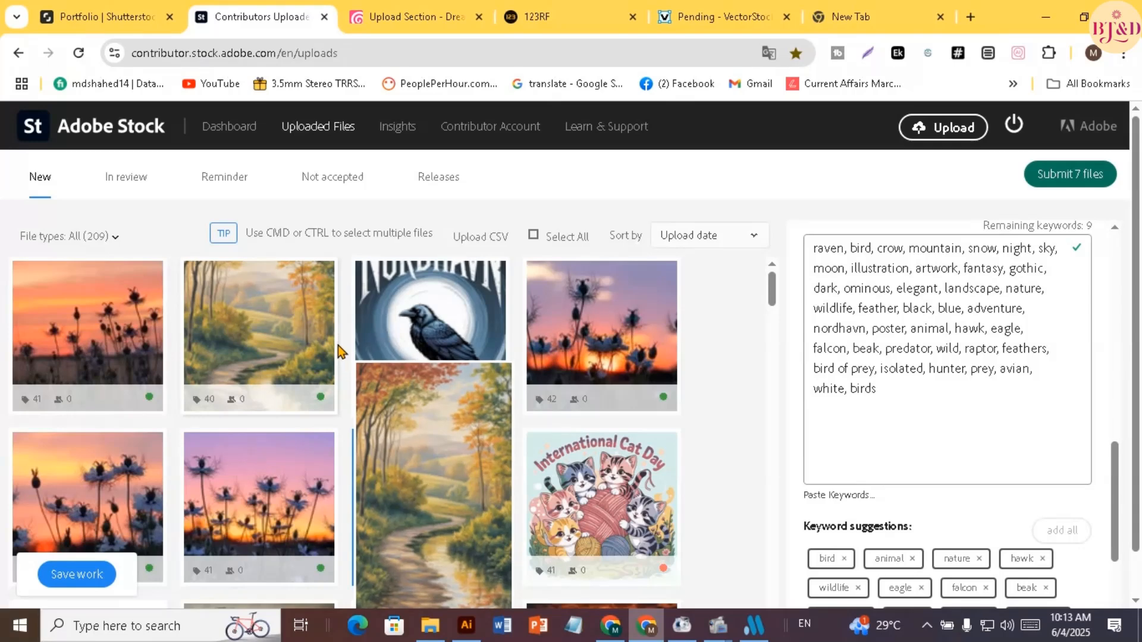
{"action": "scroll", "coordinate": [219, 438], "scroll_direction": "down", "scroll_amount": 1}
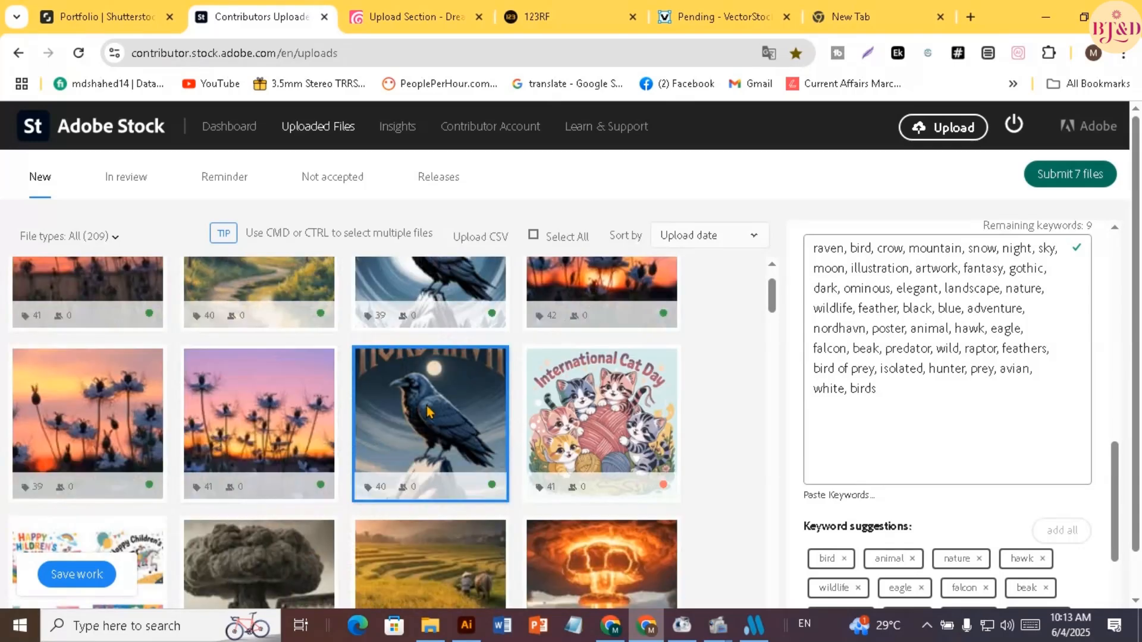
{"action": "left_click", "coordinate": [1069, 175]}
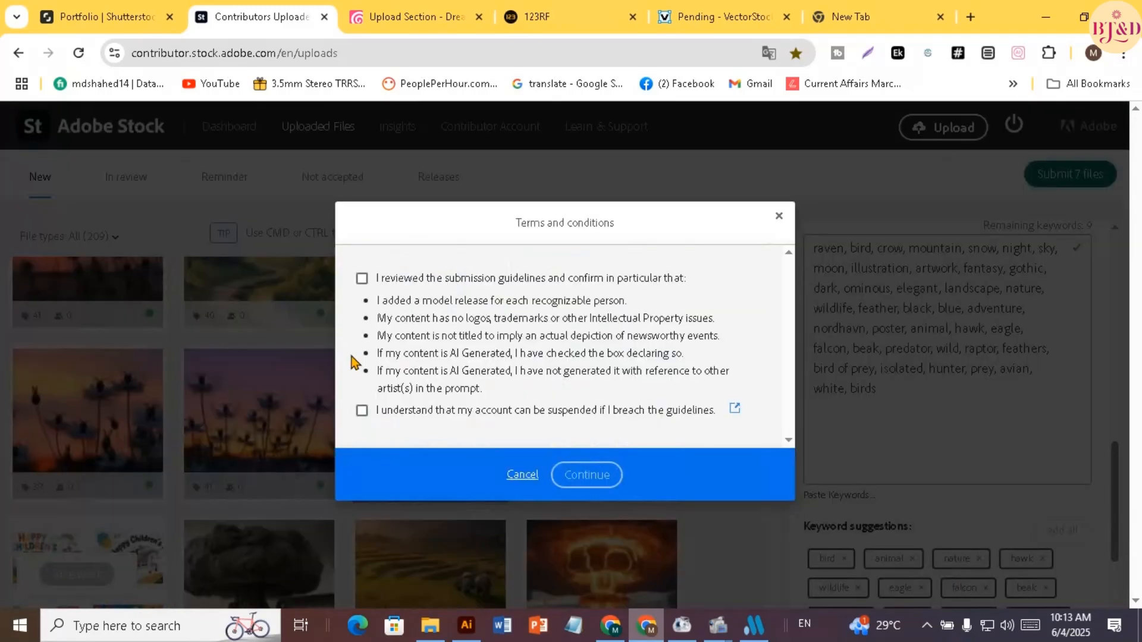
{"action": "left_click", "coordinate": [362, 278]}
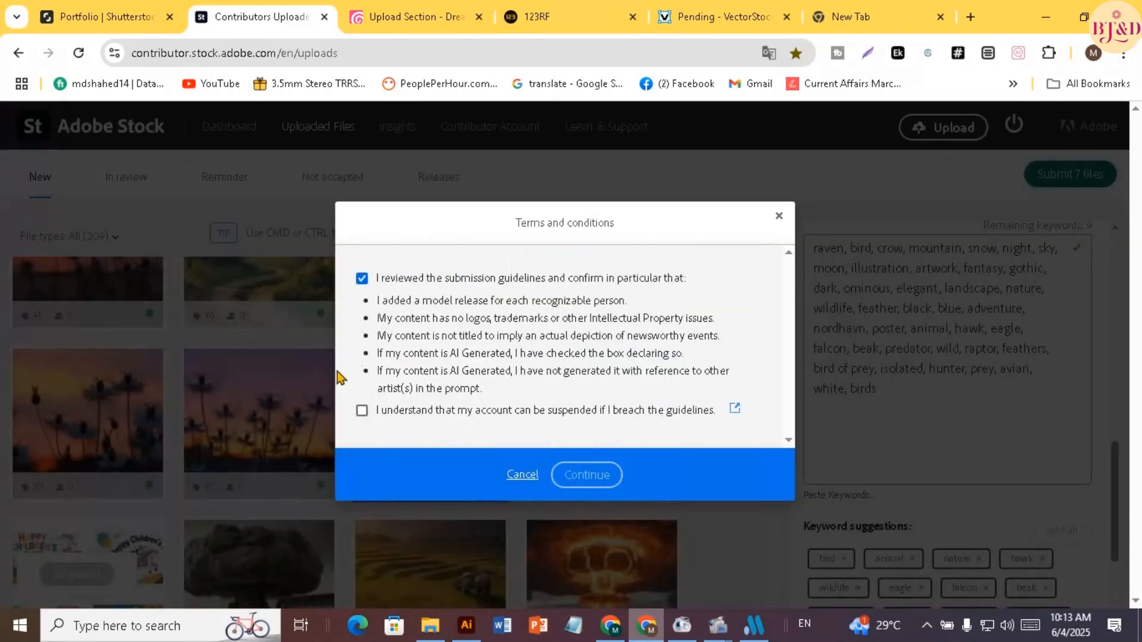
{"action": "left_click", "coordinate": [361, 411]}
{"action": "left_click", "coordinate": [586, 476]}
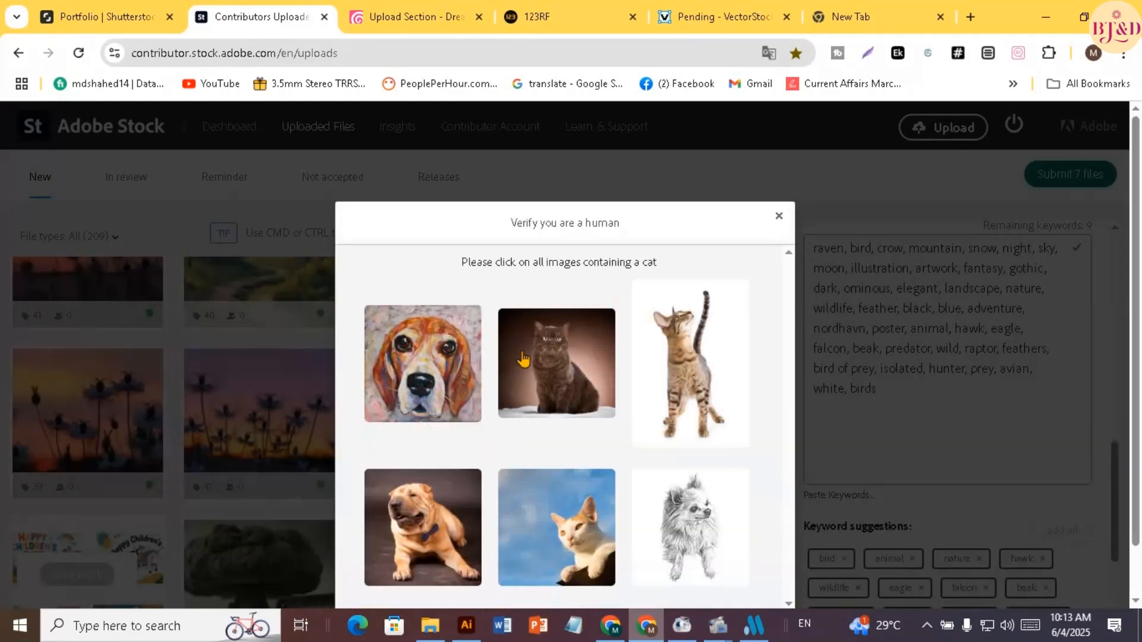
Pass the human verification by selecting all three cat images, and submit all 7 selected files
{"action": "left_click", "coordinate": [556, 371]}
{"action": "left_click", "coordinate": [685, 389]}
{"action": "left_click", "coordinate": [565, 512]}
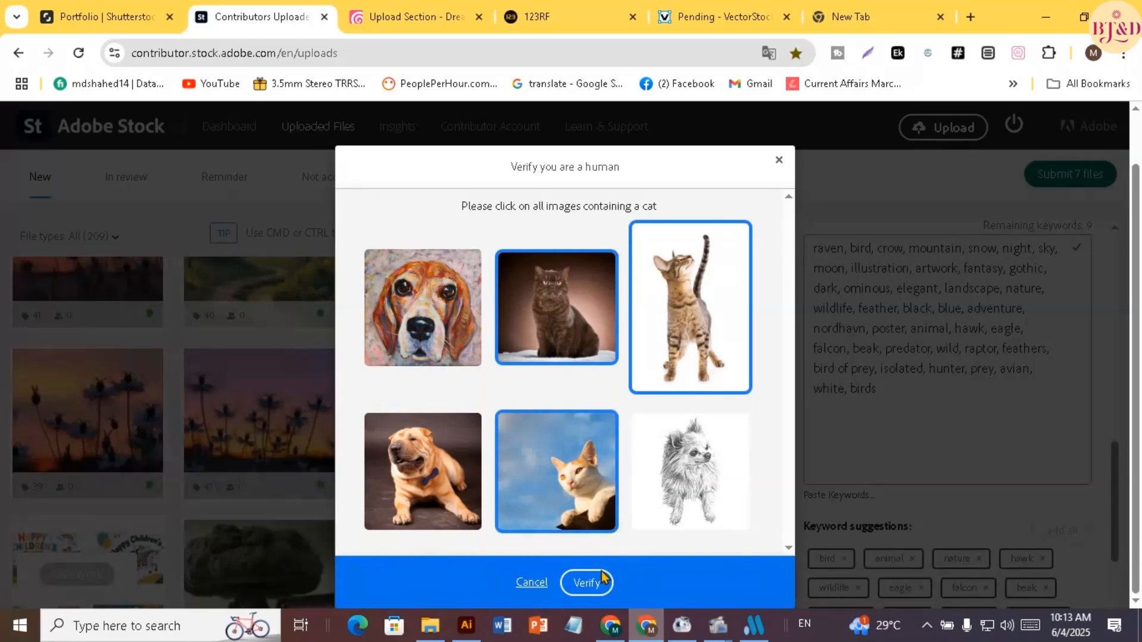
{"action": "left_click", "coordinate": [584, 583]}
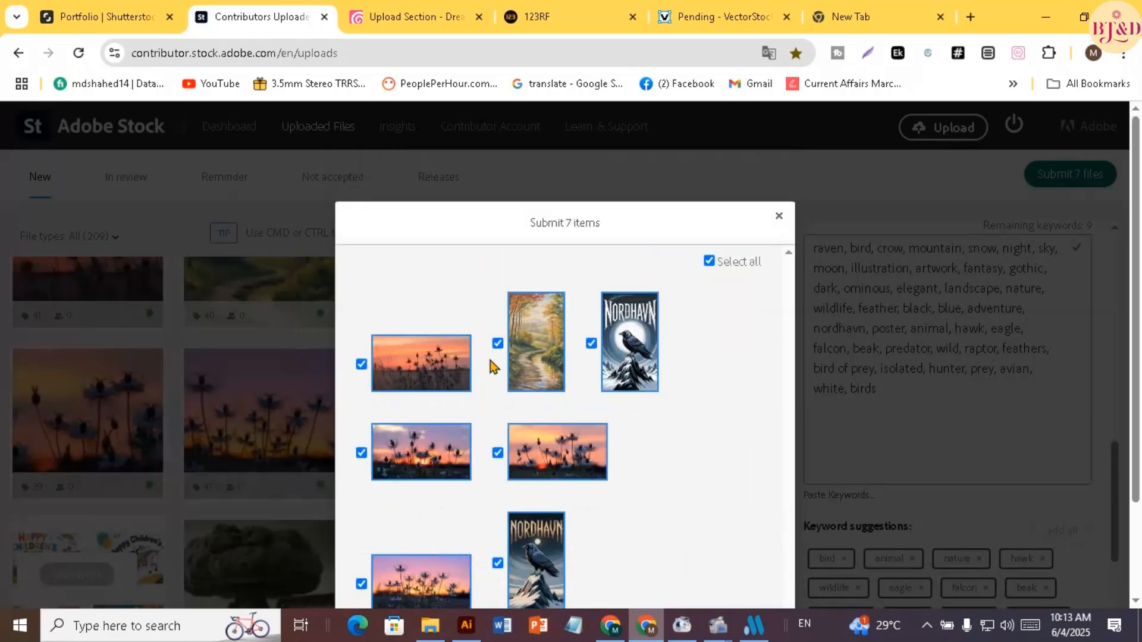
{"action": "scroll", "coordinate": [550, 364], "scroll_direction": "down", "scroll_amount": 1}
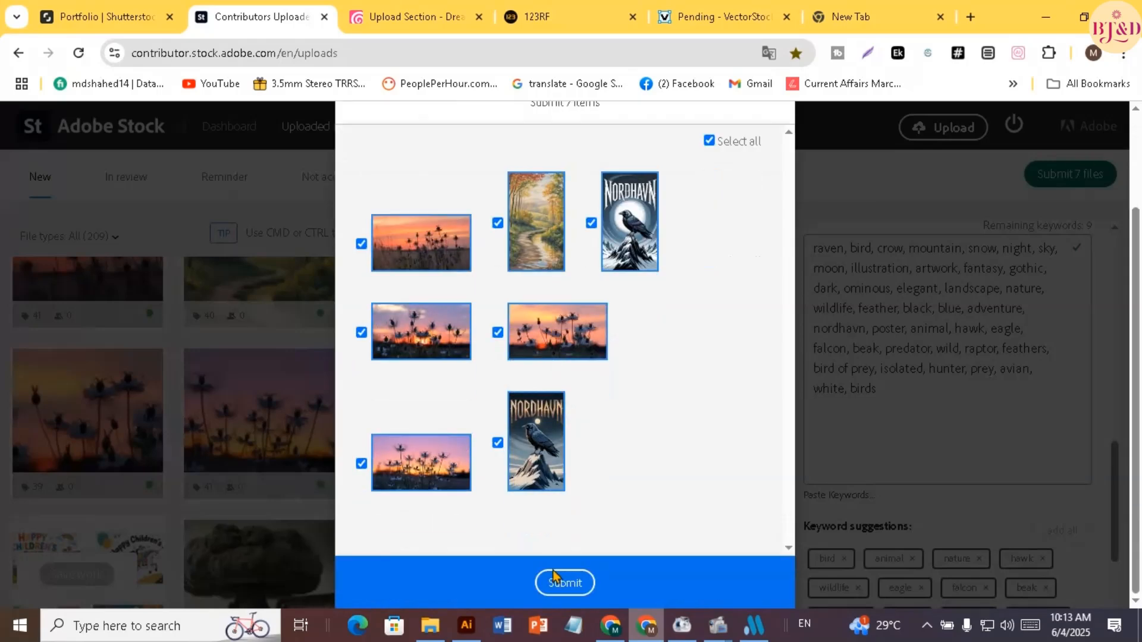
{"action": "left_click", "coordinate": [566, 583]}
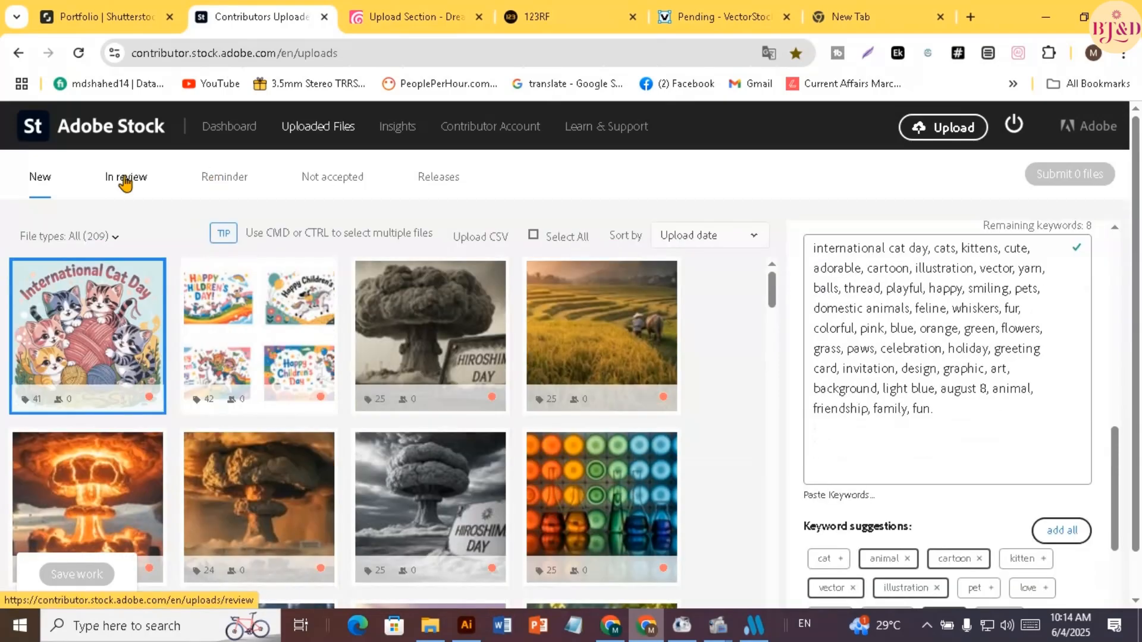
Look through the files in review to check the newly submitted images
{"action": "left_click", "coordinate": [124, 180]}
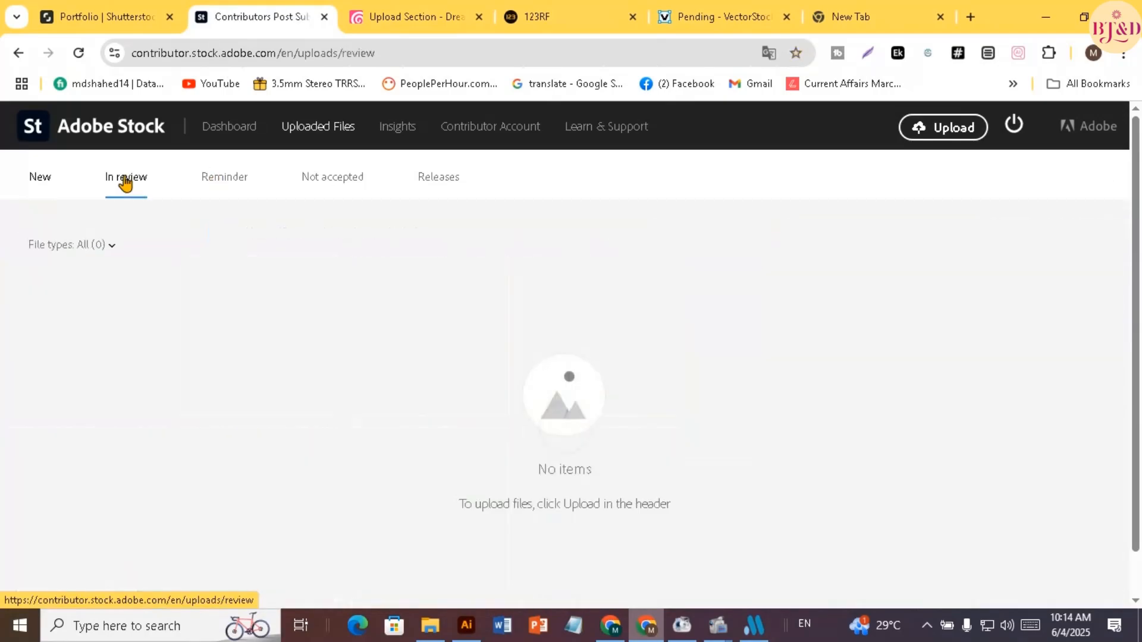
{"action": "scroll", "coordinate": [189, 391], "scroll_direction": "down", "scroll_amount": 3}
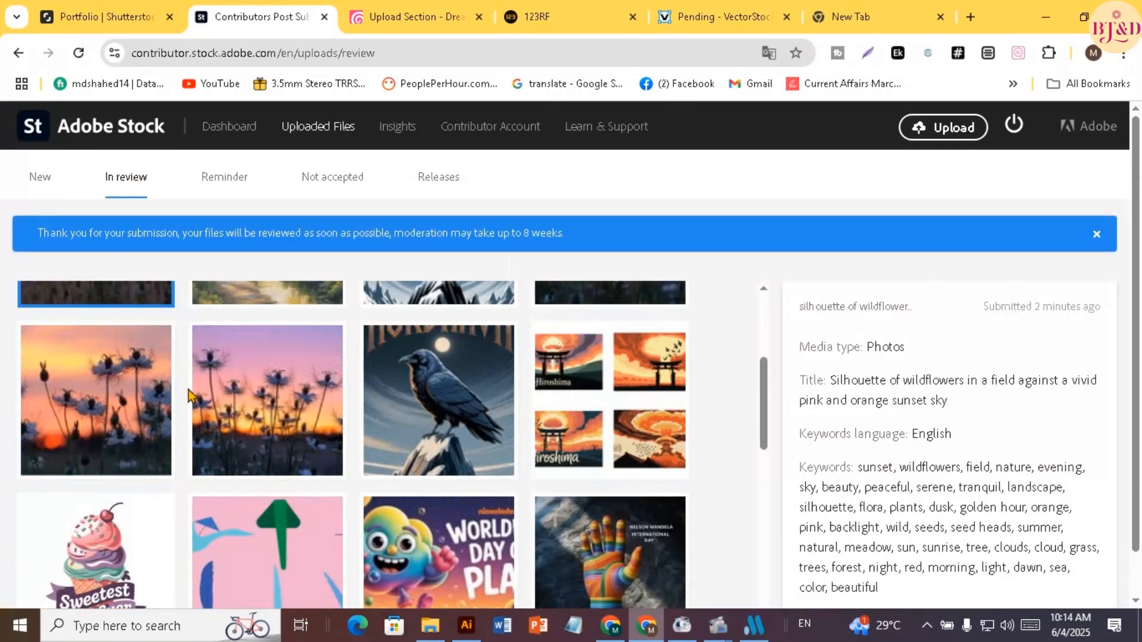
{"action": "scroll", "coordinate": [188, 391], "scroll_direction": "down", "scroll_amount": 6}
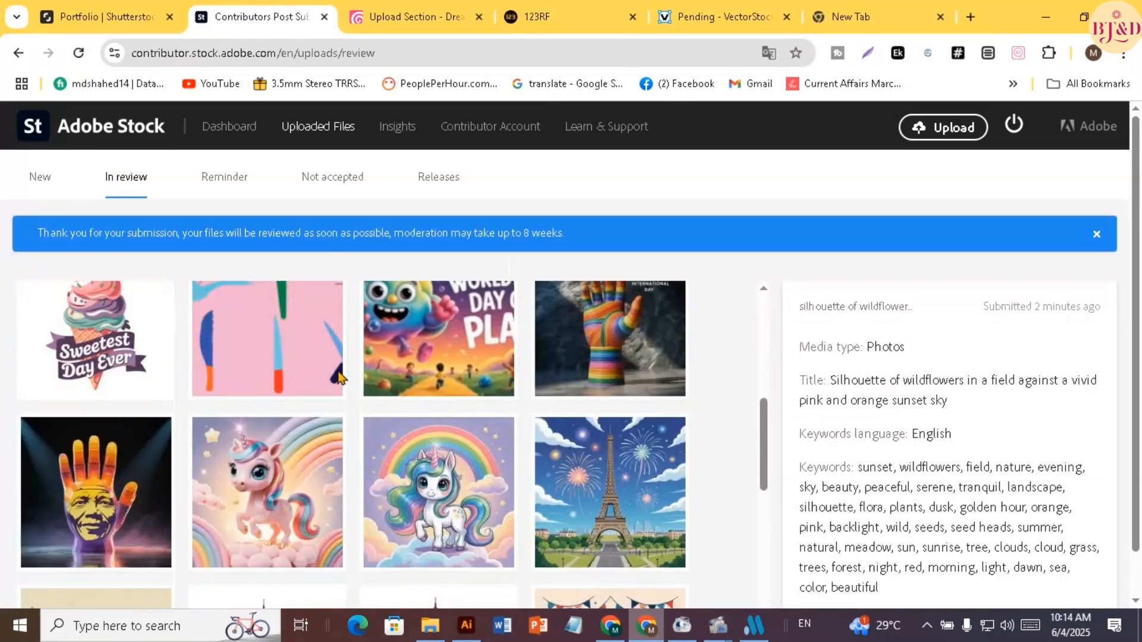
{"action": "scroll", "coordinate": [336, 381], "scroll_direction": "up", "scroll_amount": 10}
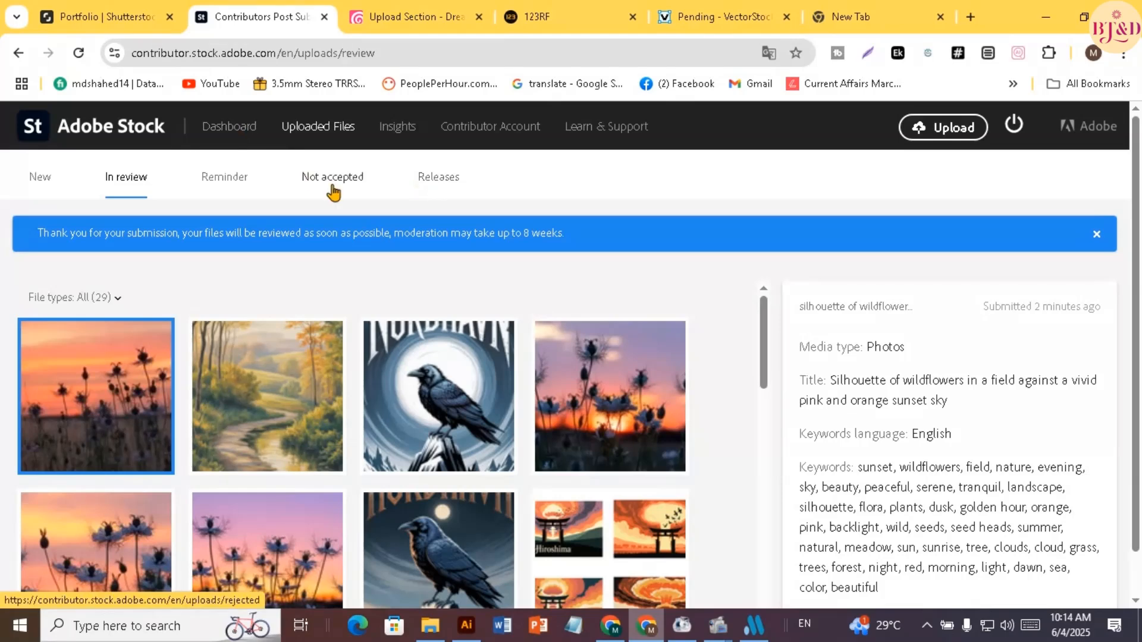
Return to the list of new uploaded files and minimize the browser window
{"action": "left_click", "coordinate": [39, 177]}
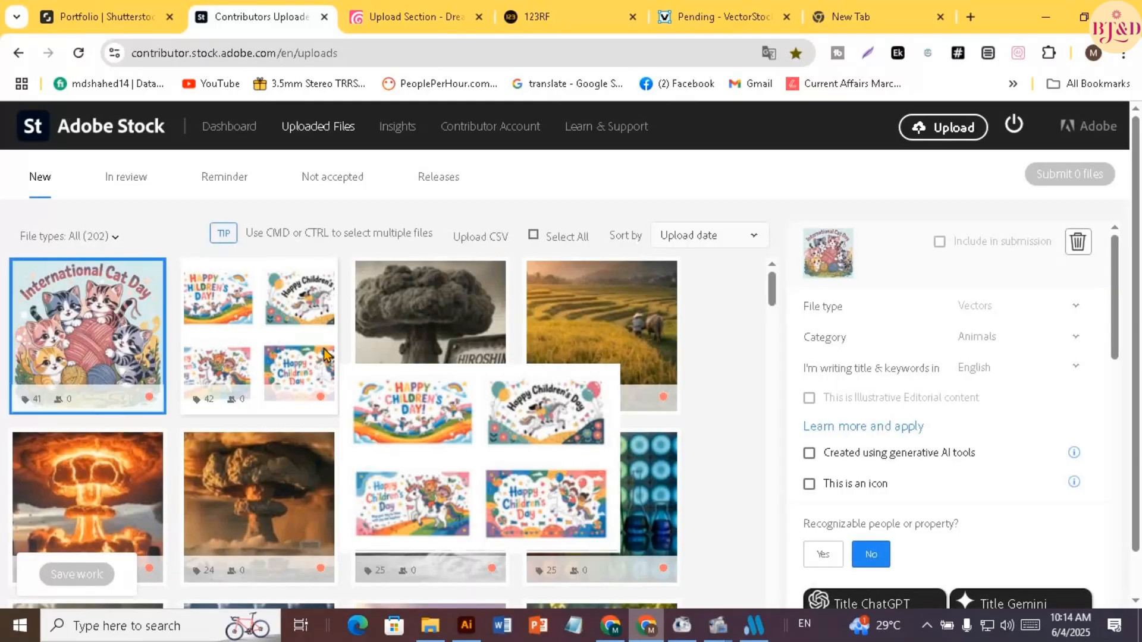
{"action": "mouse_move", "coordinate": [632, 329]}
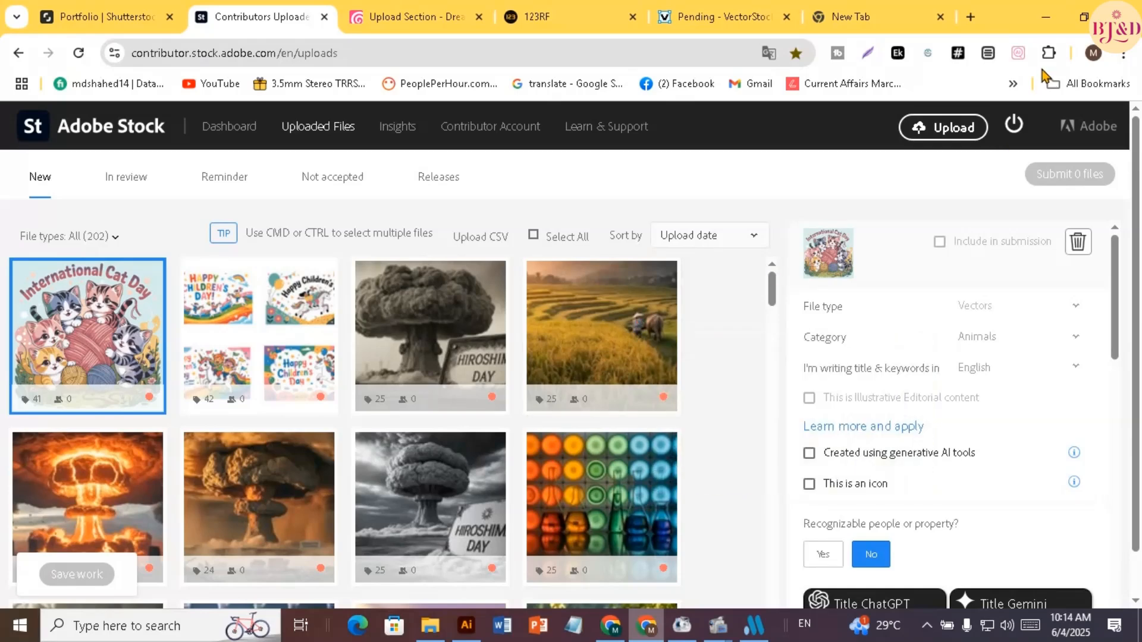
{"action": "mouse_move", "coordinate": [613, 367]}
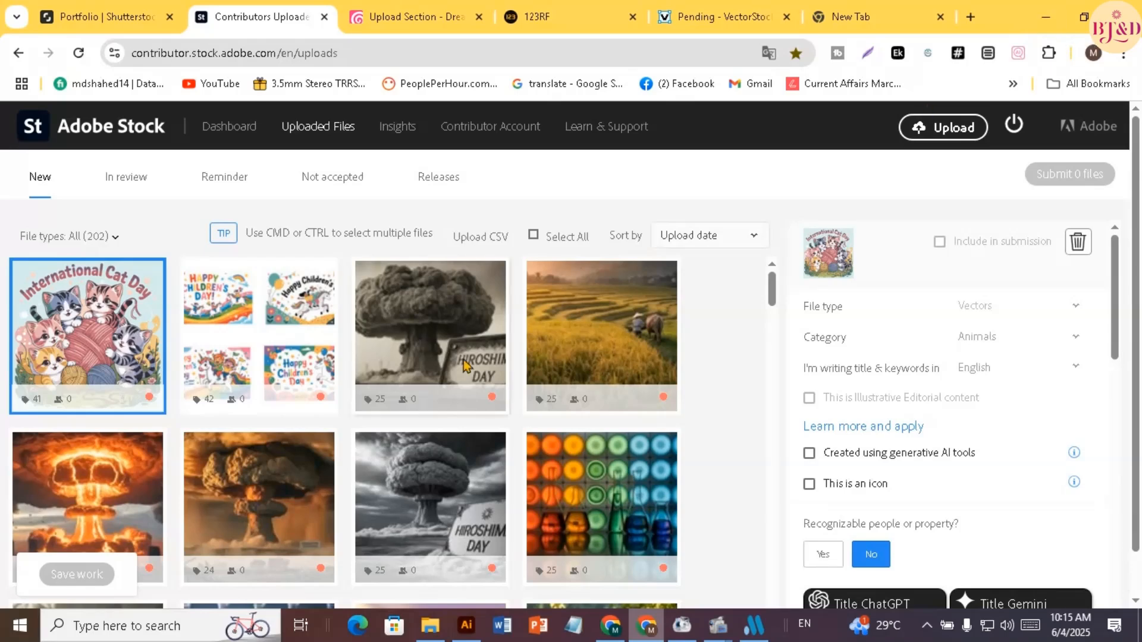
{"action": "left_click", "coordinate": [1051, 17]}
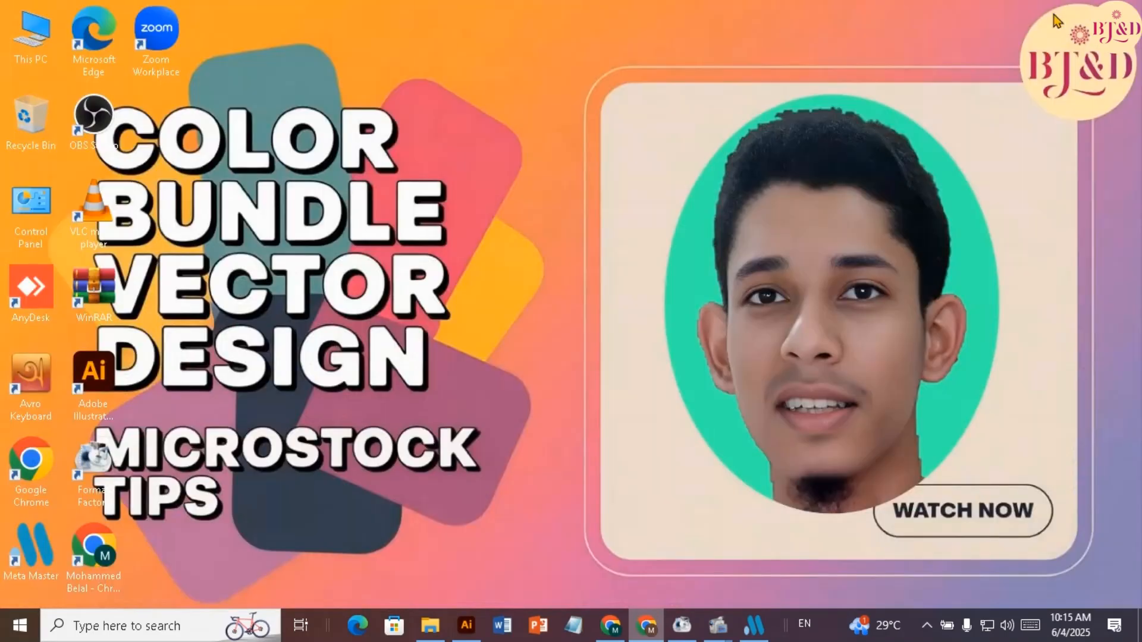